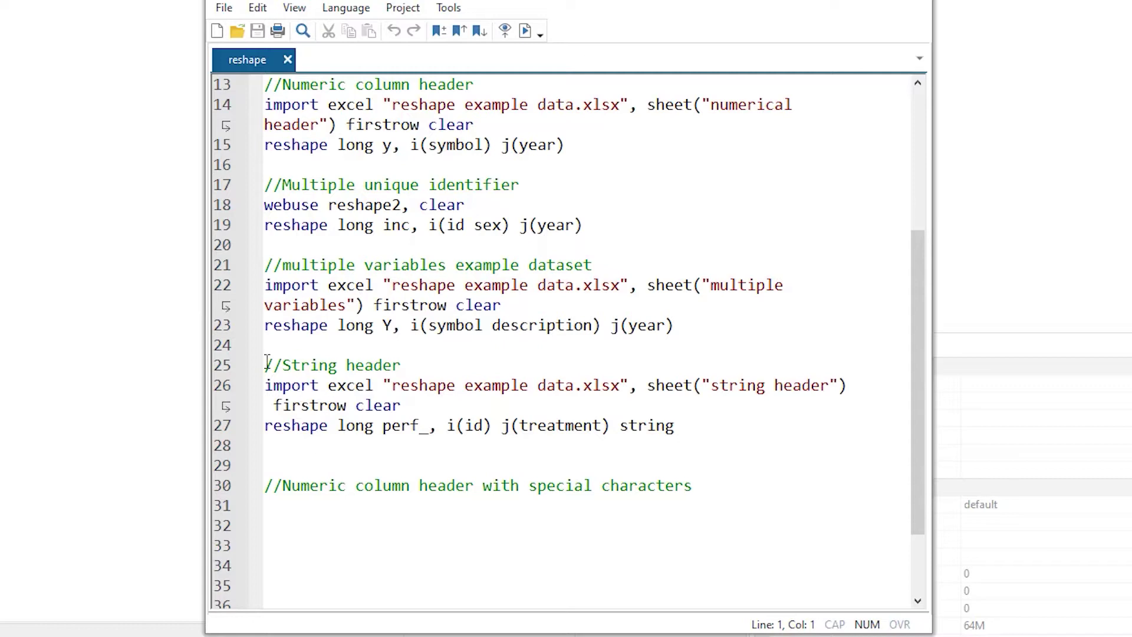
# Step: Review the do-file's section comments from "Reshape for single variables" through "String header"
pyautogui.scroll(4, 348, 394)
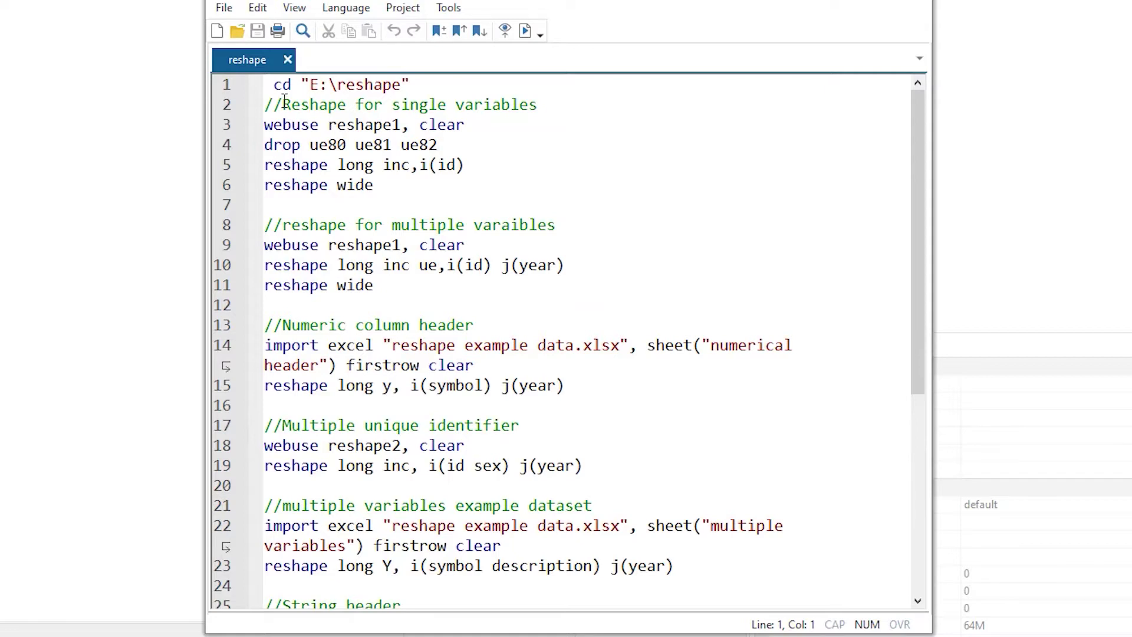
pyautogui.moveTo(283, 102); pyautogui.dragTo(537, 104)
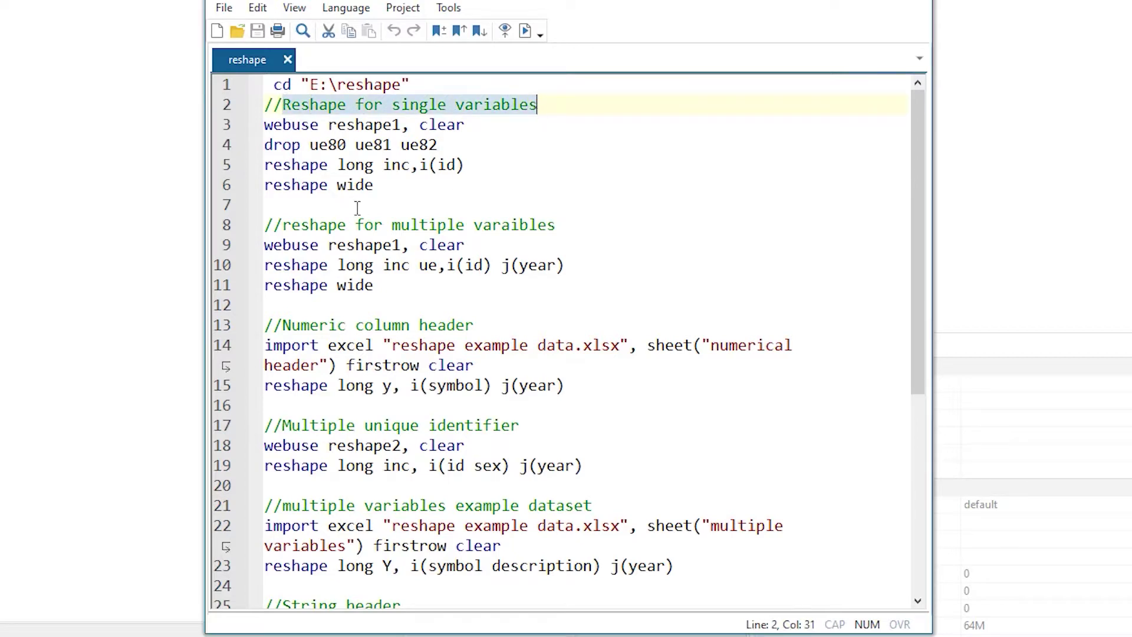
pyautogui.moveTo(284, 224); pyautogui.dragTo(566, 225)
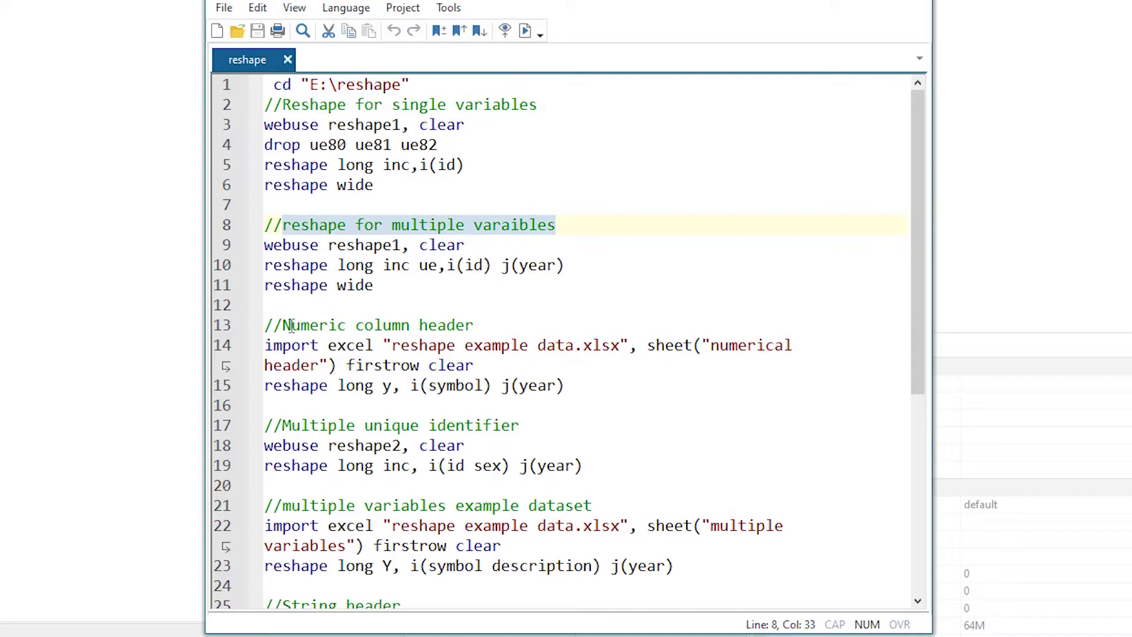
pyautogui.moveTo(285, 324); pyautogui.dragTo(475, 328)
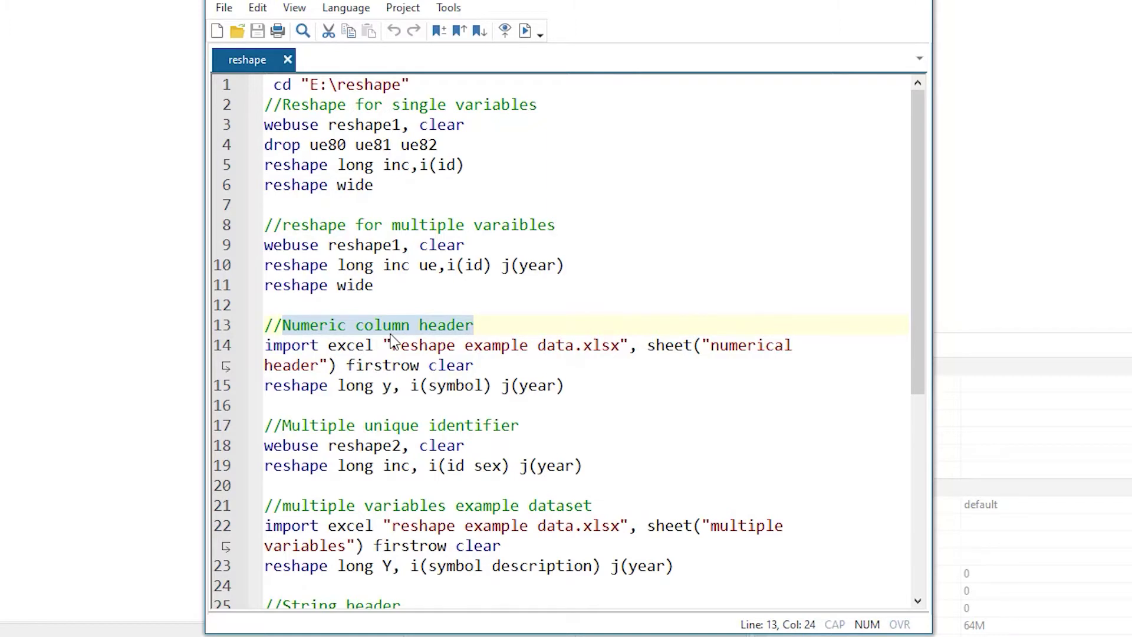
pyautogui.scroll(-3, 392, 341)
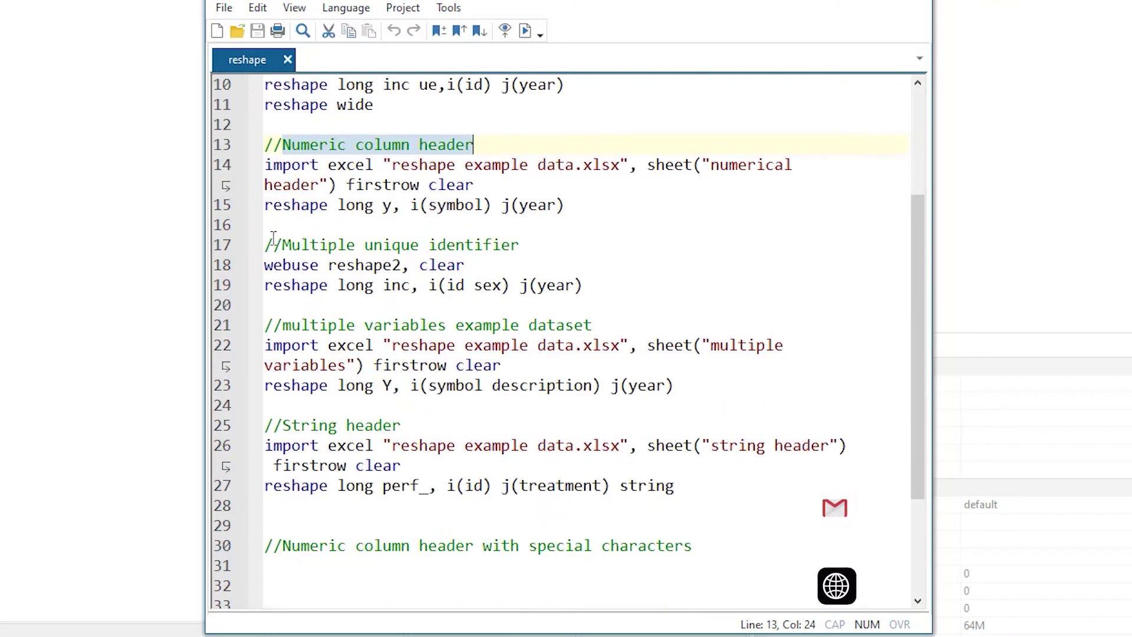
pyautogui.moveTo(283, 247); pyautogui.dragTo(531, 249)
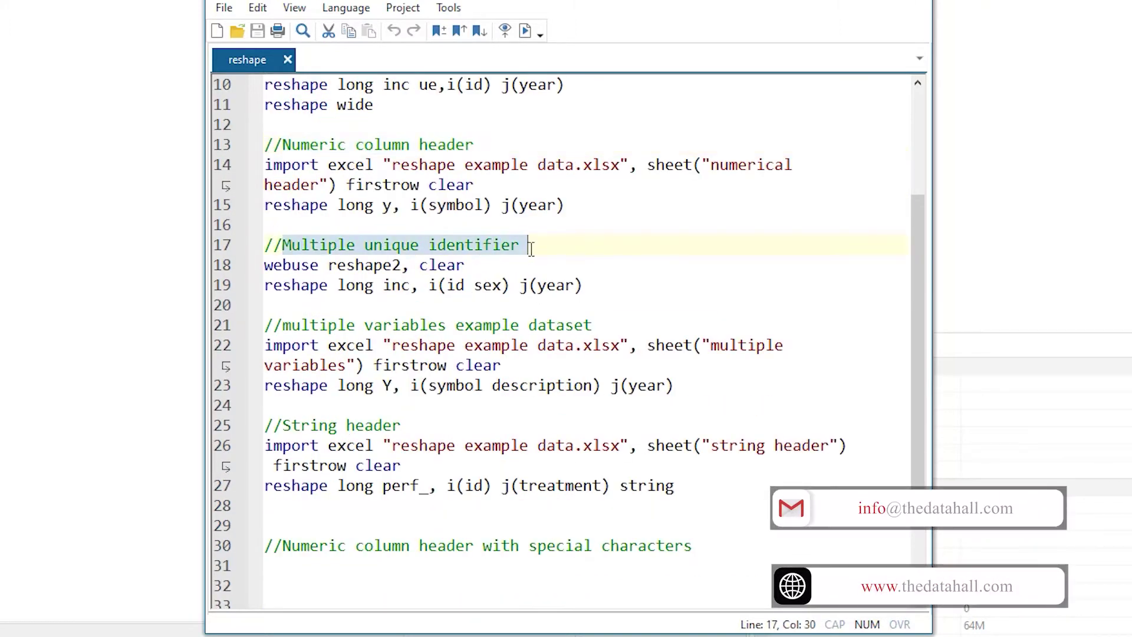
pyautogui.scroll(-1, 531, 249)
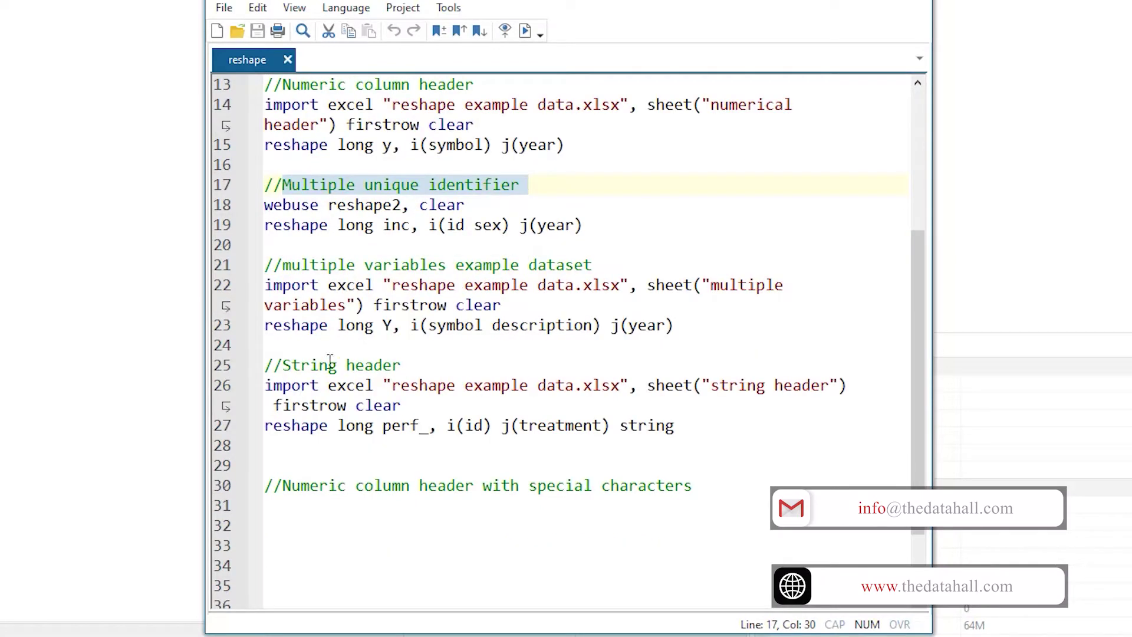
pyautogui.moveTo(287, 363); pyautogui.dragTo(410, 364)
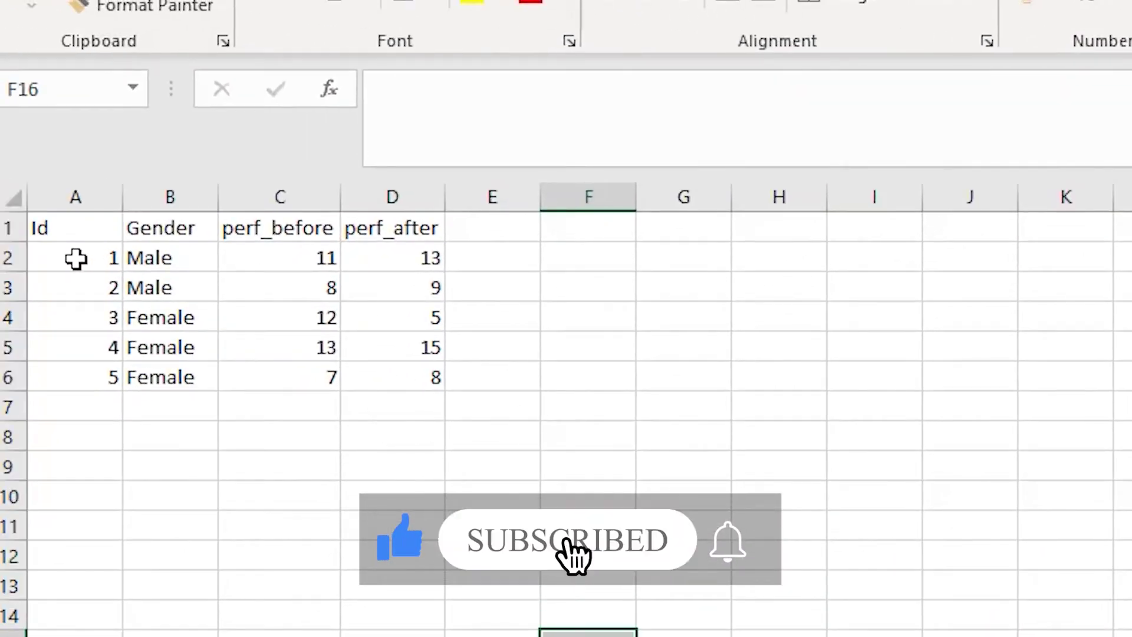
# Step: In the Excel worksheet, examine the Id and Gender values, the perf_before and perf_after headers, and the performance data below them
pyautogui.moveTo(75, 258); pyautogui.dragTo(91, 377)
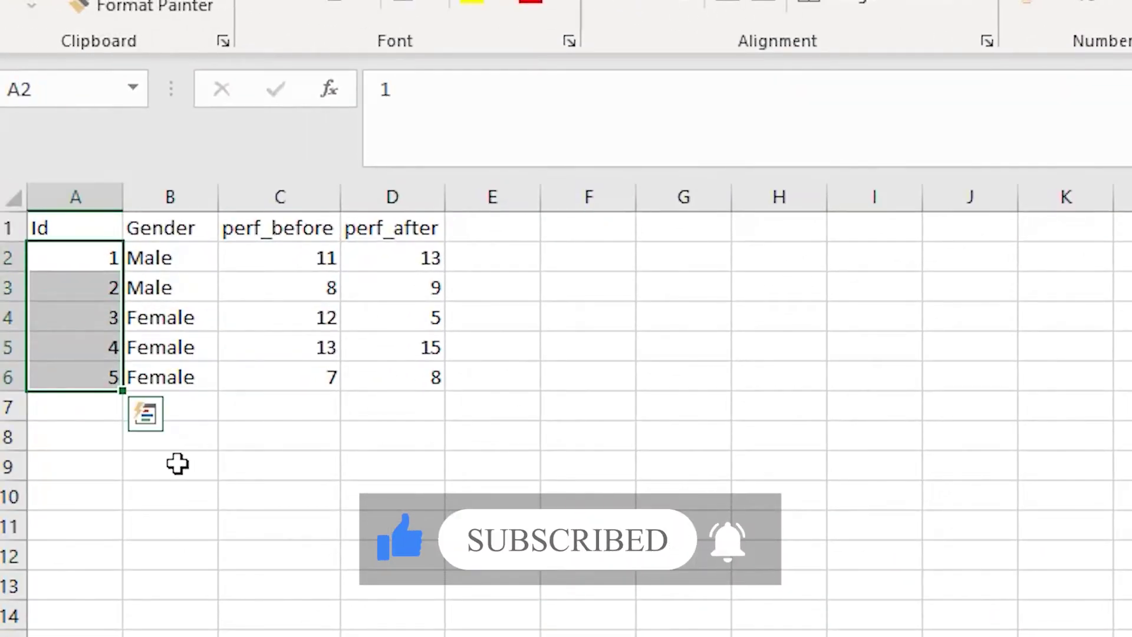
pyautogui.moveTo(177, 260); pyautogui.dragTo(189, 382)
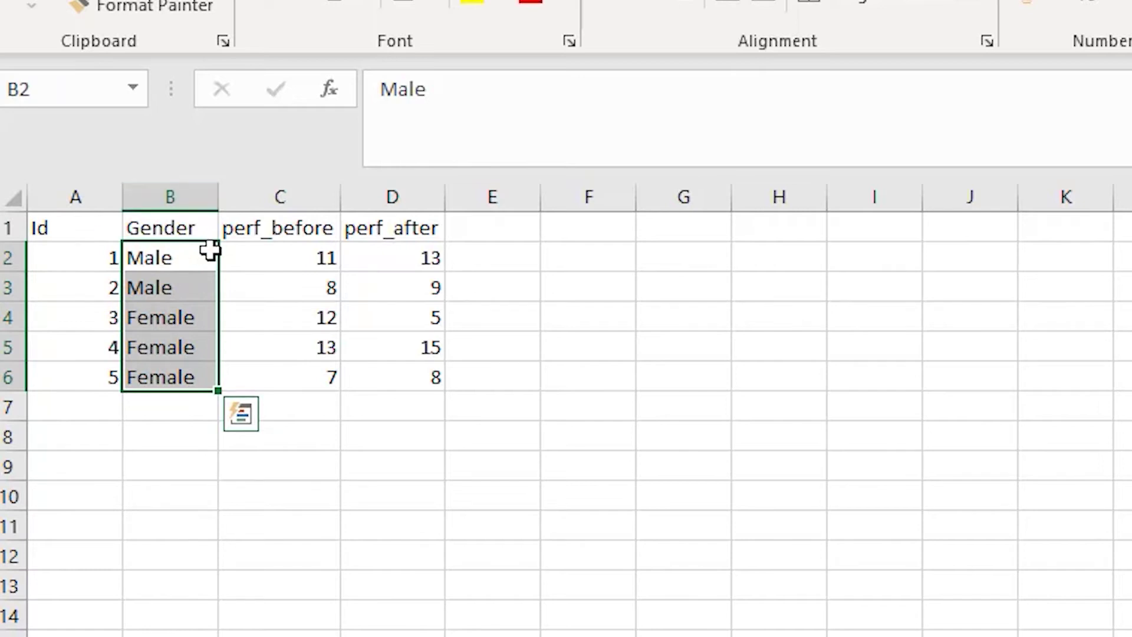
pyautogui.click(285, 230)
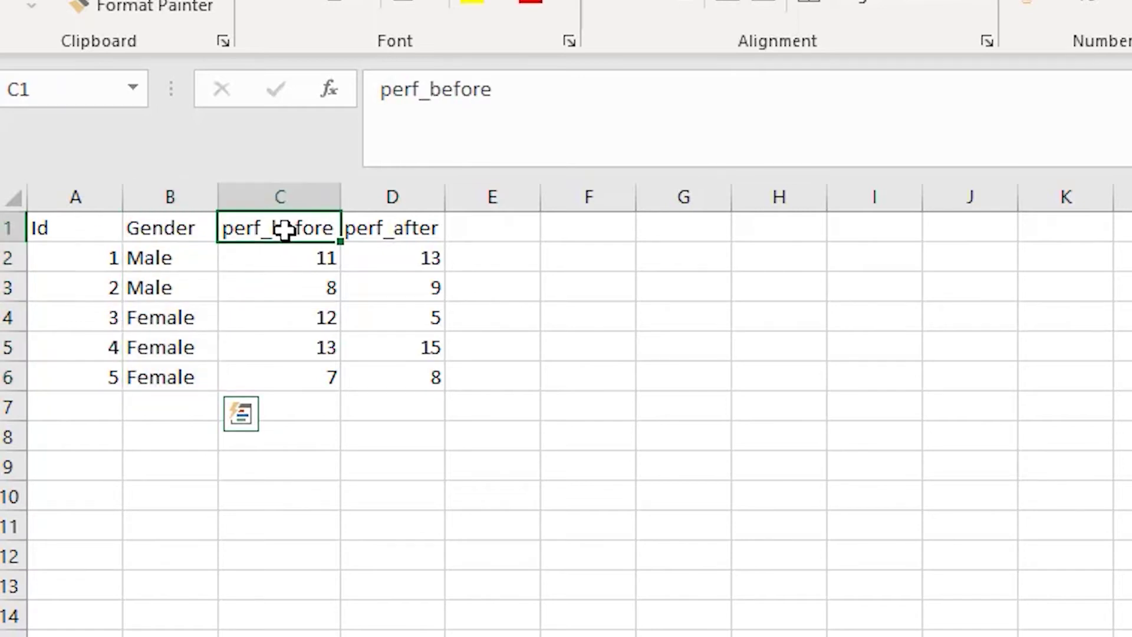
pyautogui.click(387, 230)
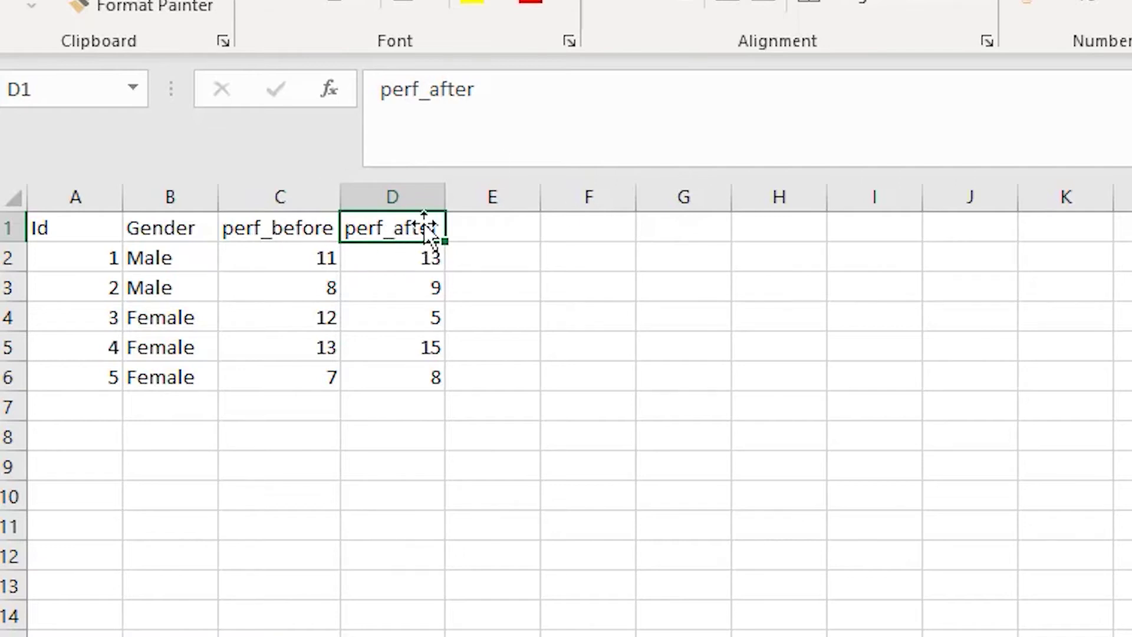
pyautogui.click(295, 223)
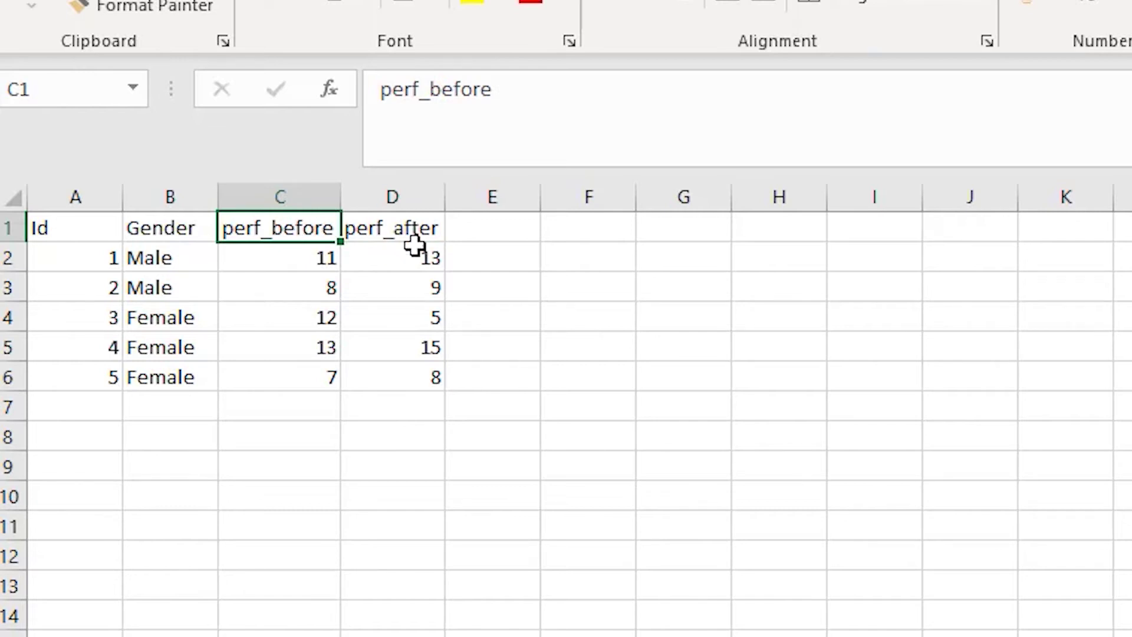
pyautogui.click(398, 228)
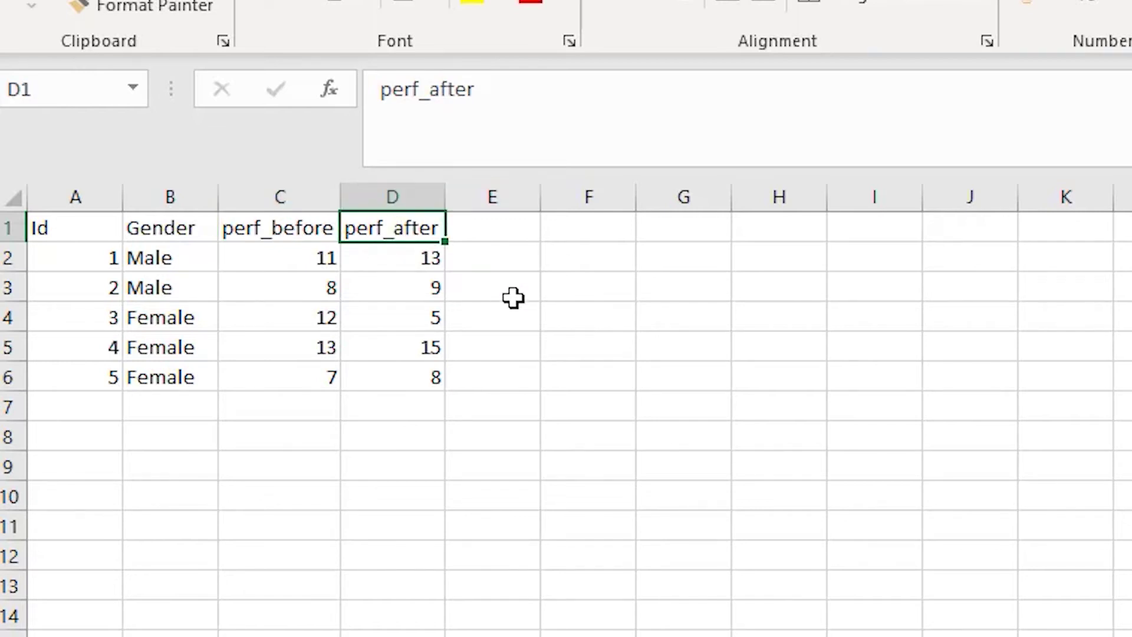
pyautogui.moveTo(305, 256); pyautogui.dragTo(394, 372)
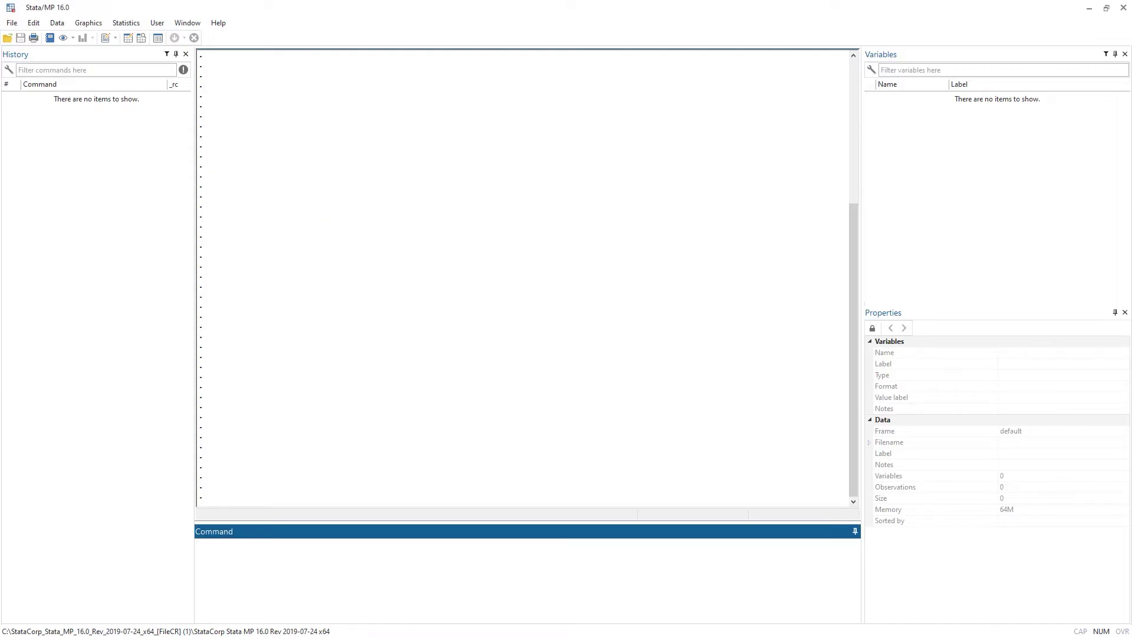
# Step: In Stata, import the "string header" worksheet from E:\reshape\reshape example data.xlsx, using the first row as variable names
pyautogui.click(11, 22)
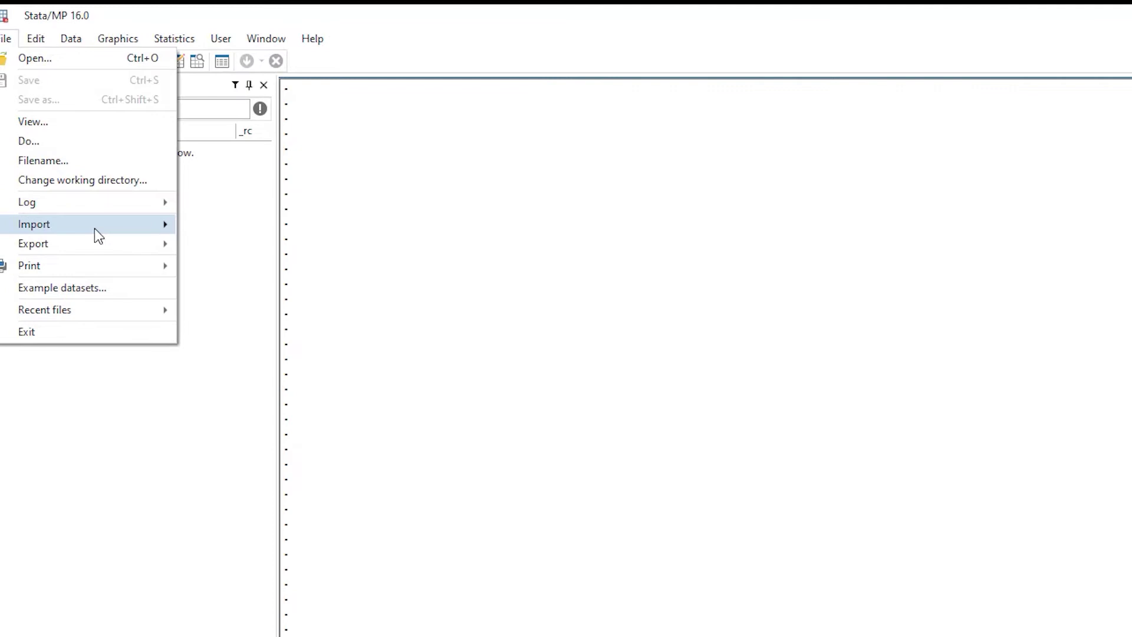
pyautogui.moveTo(95, 228)
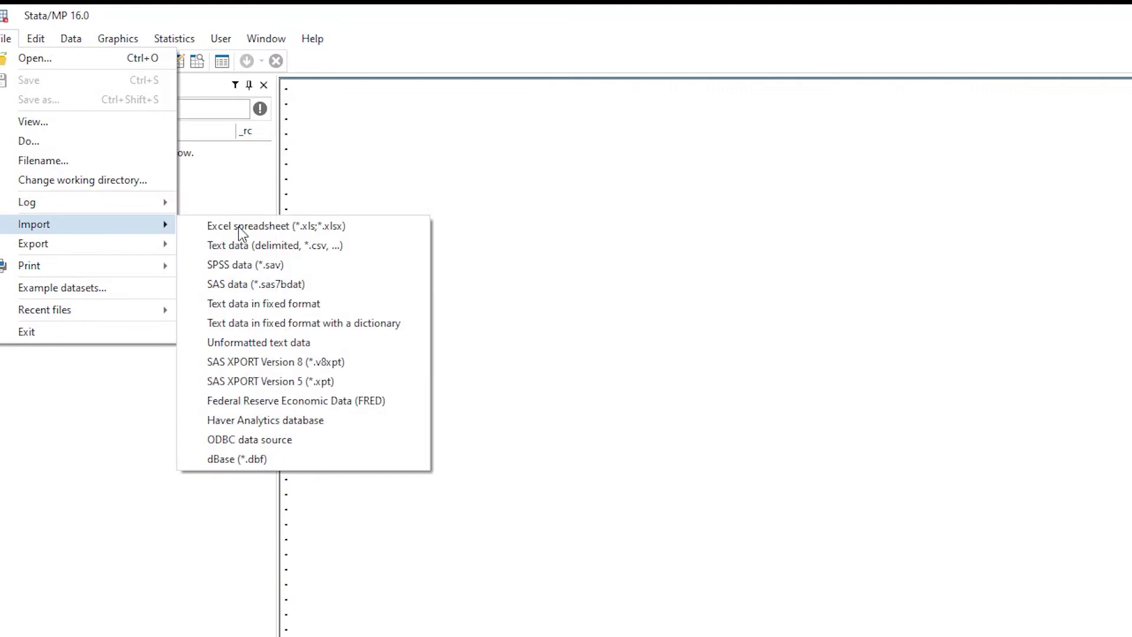
pyautogui.click(268, 230)
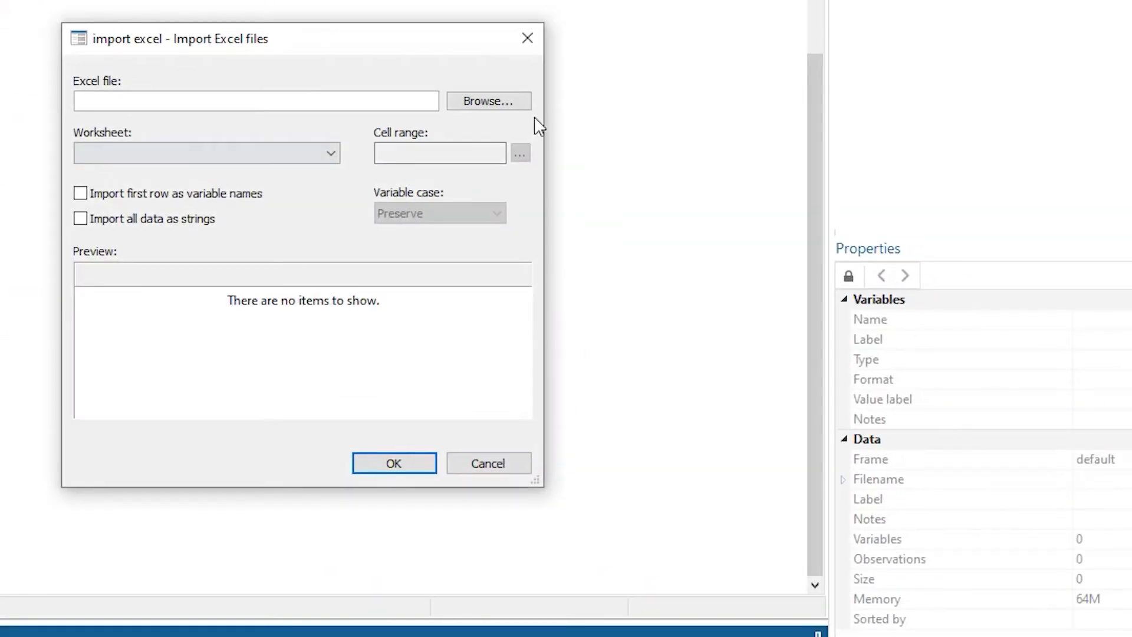
pyautogui.click(489, 101)
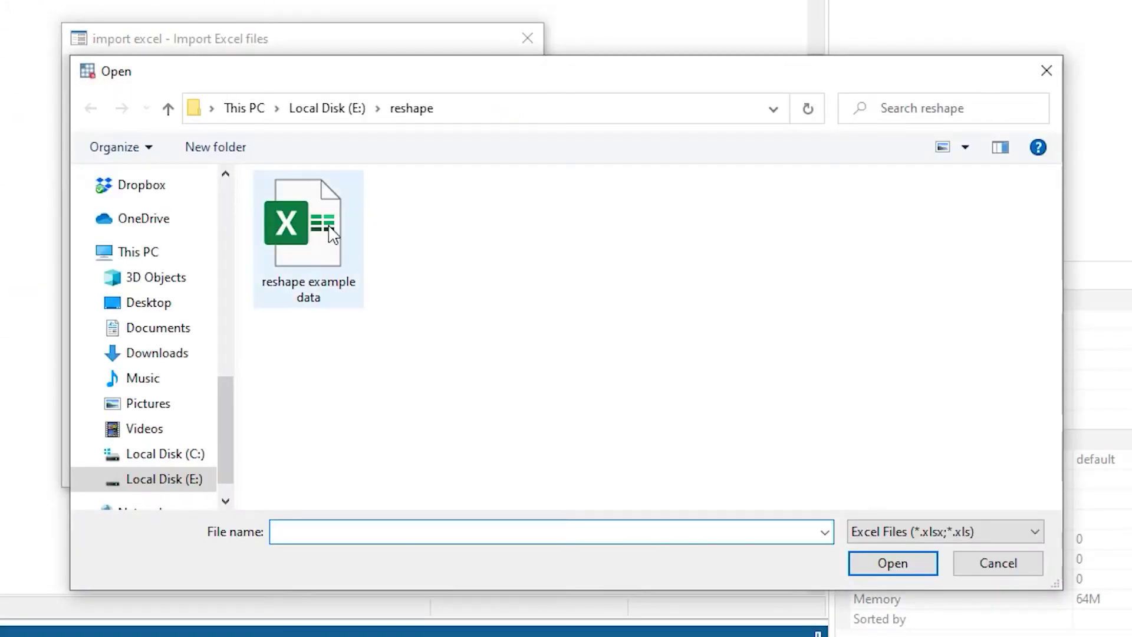
pyautogui.doubleClick(334, 235)
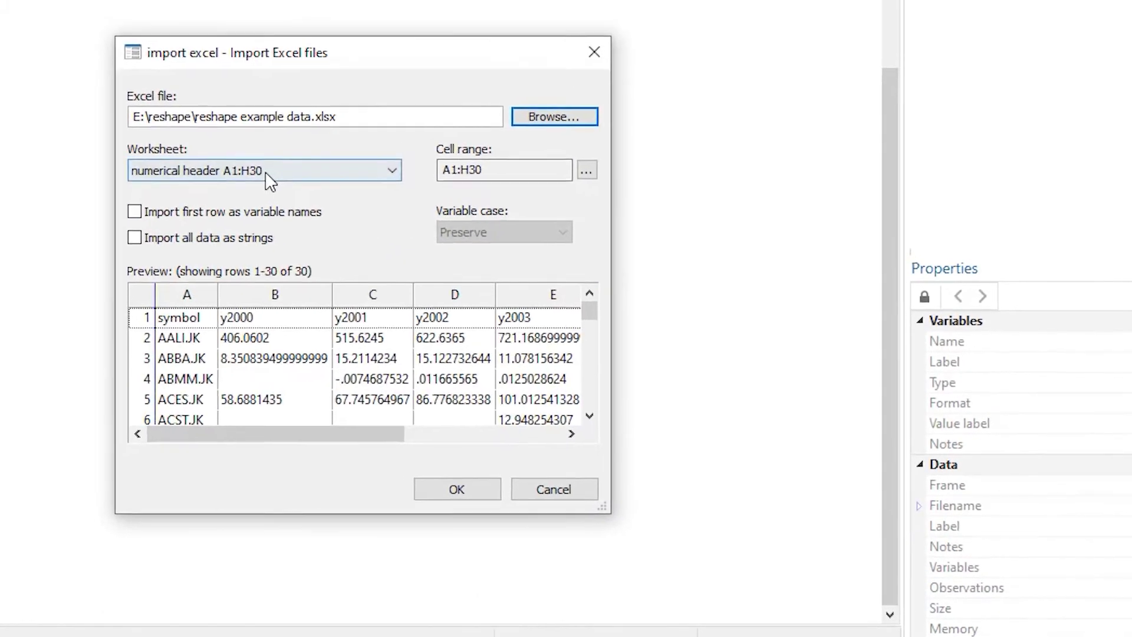
pyautogui.click(209, 156)
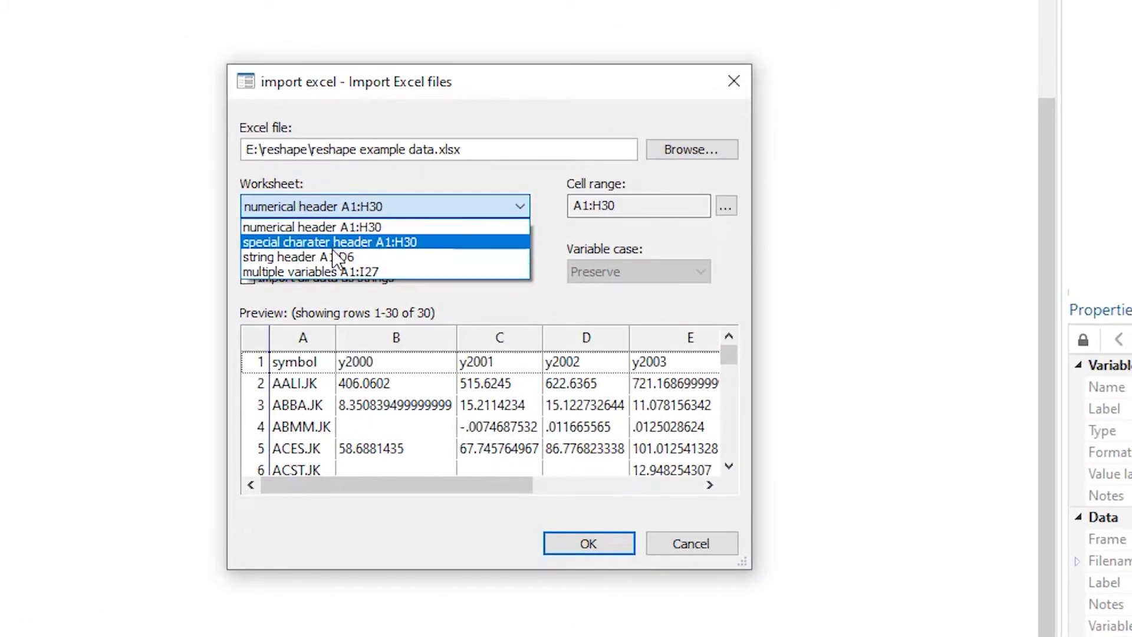
pyautogui.click(336, 261)
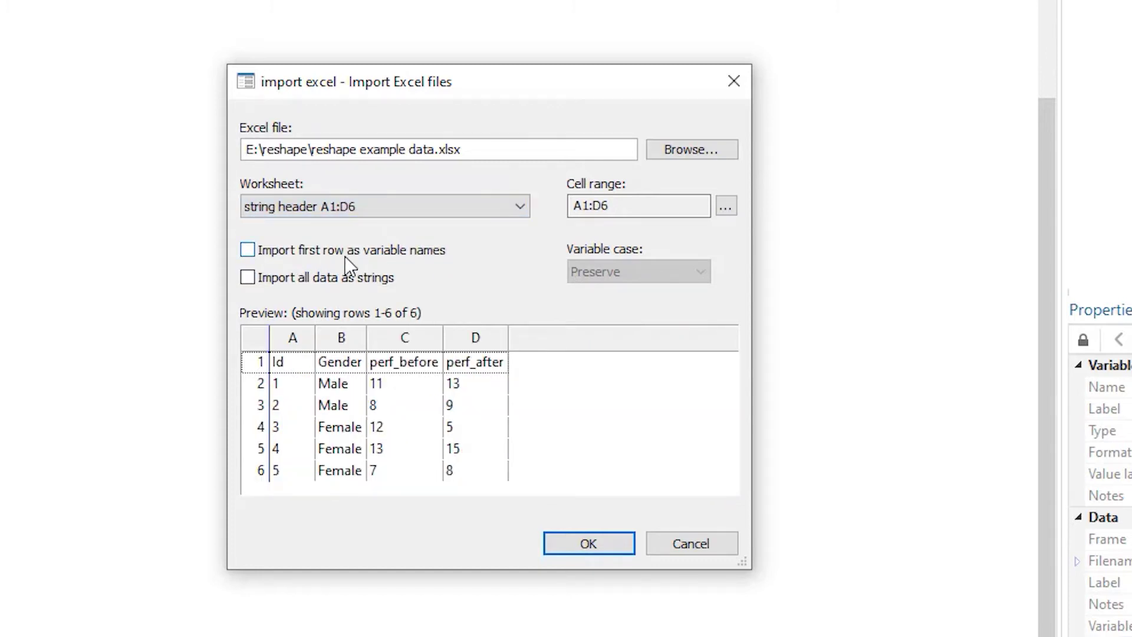
pyautogui.click(248, 251)
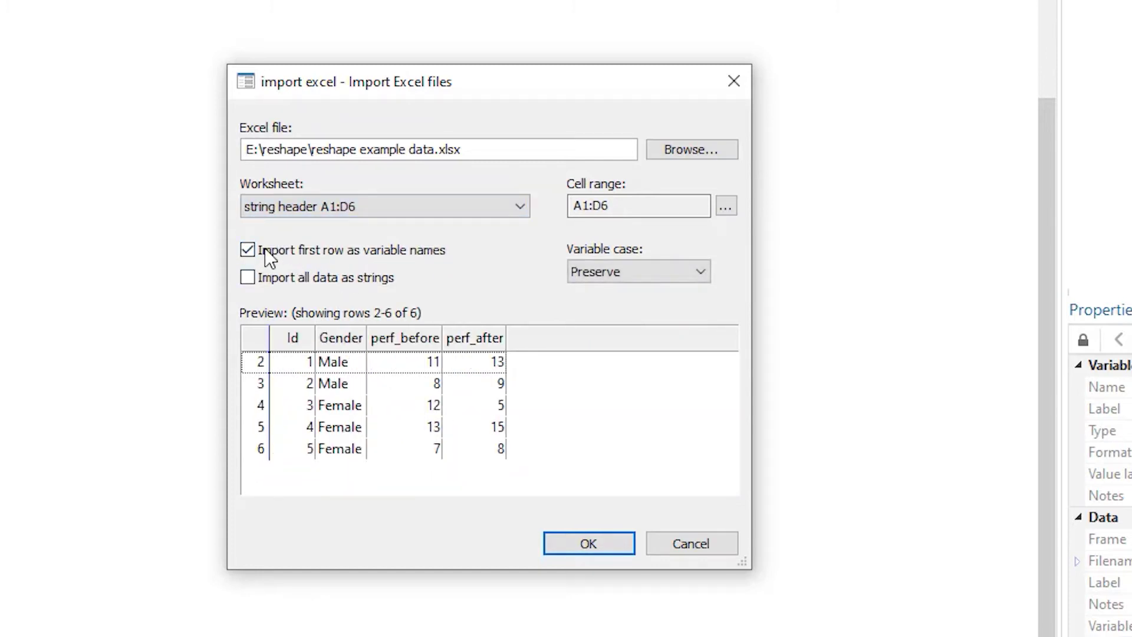
pyautogui.click(588, 542)
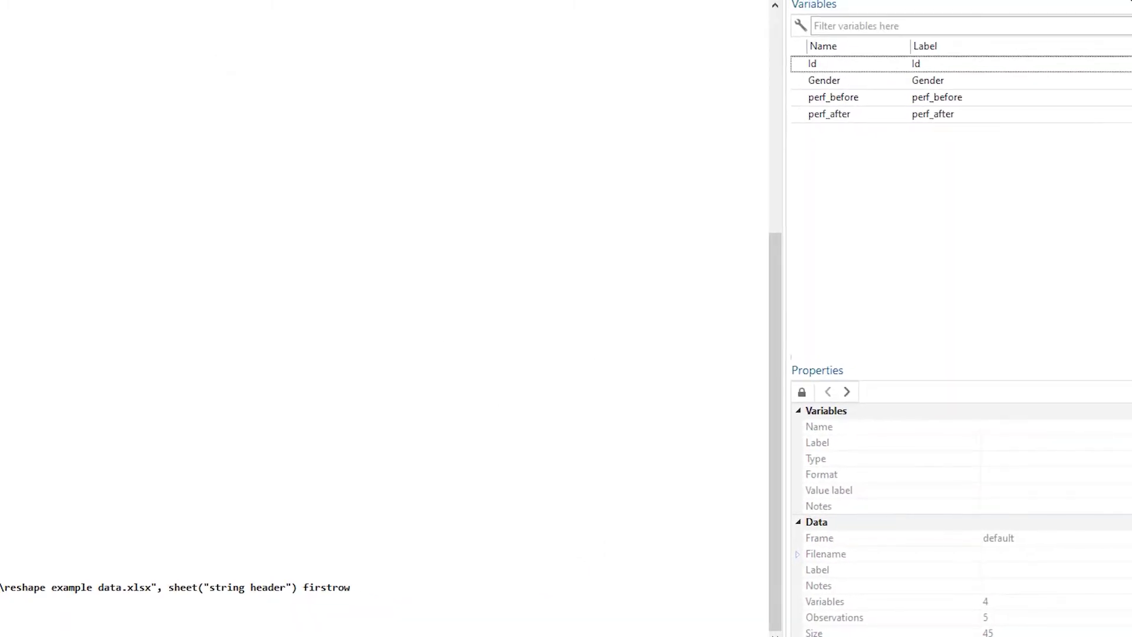
# Step: Bring up the reshape do-file and examine the string-header reshape command's parts: reshape, long, perf_, i(id), j(treatment) and string
pyautogui.hotkey('alt', 'Tab')
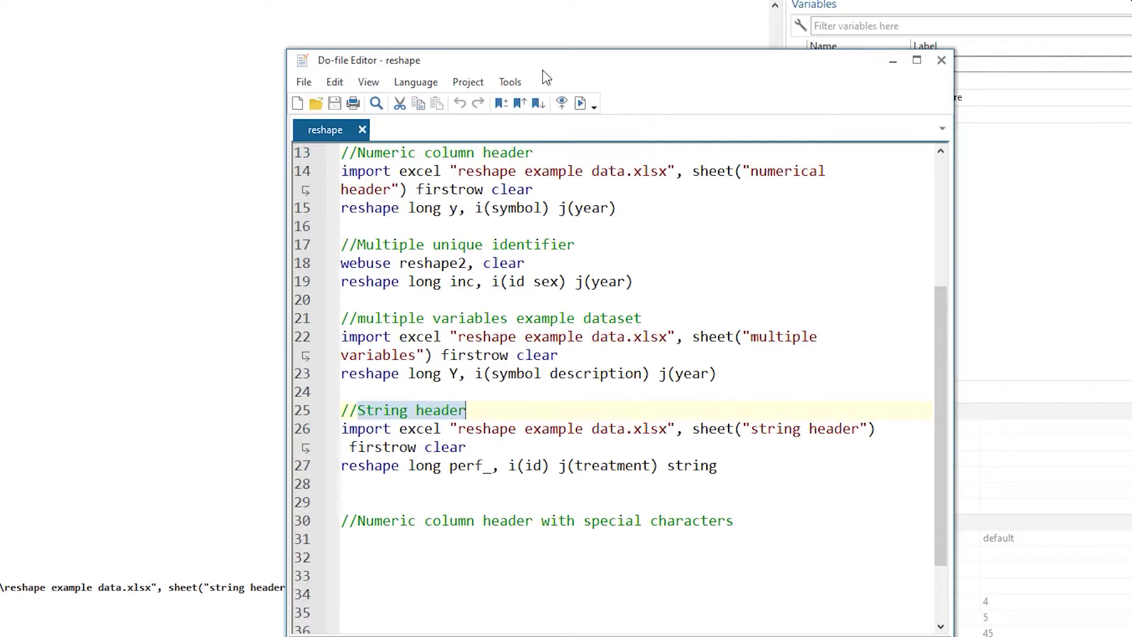
pyautogui.moveTo(542, 69); pyautogui.dragTo(343, 50)
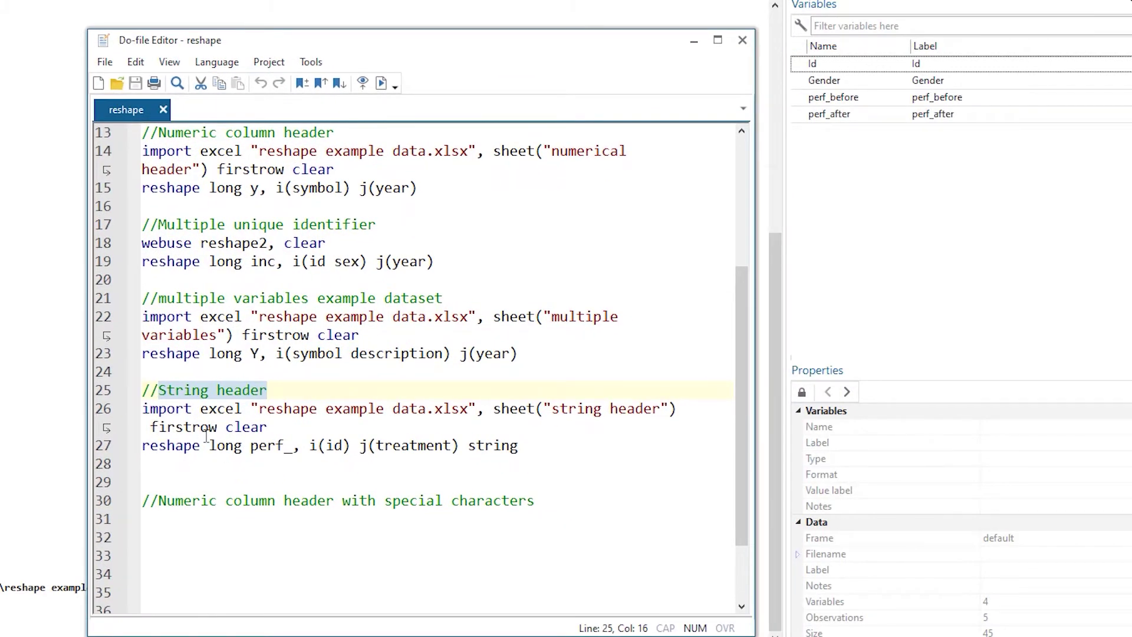
pyautogui.doubleClick(159, 446)
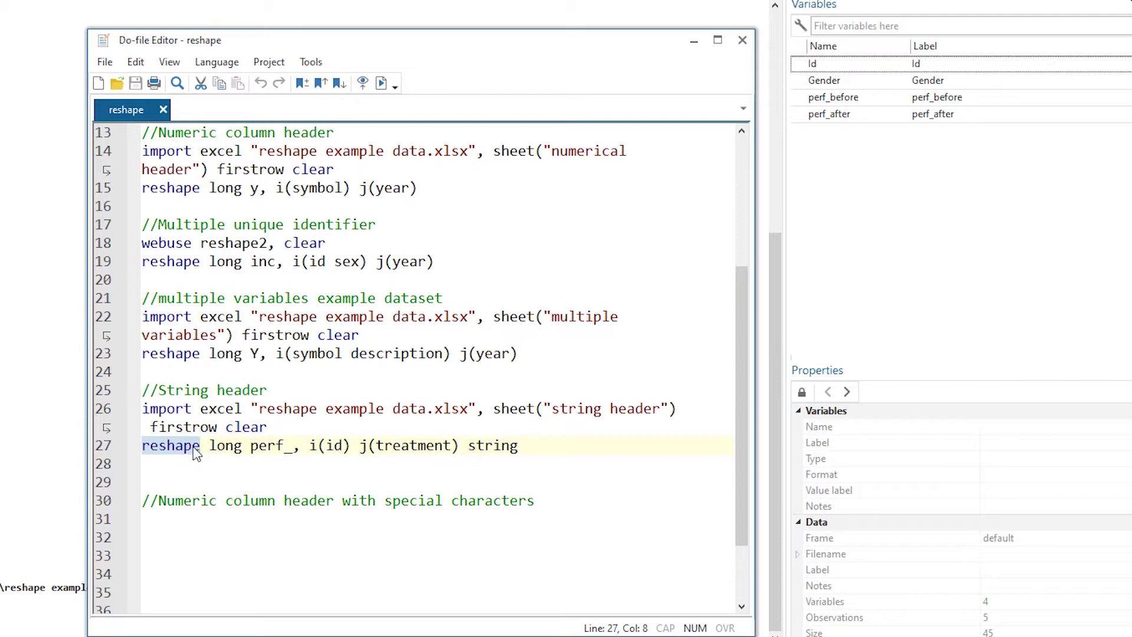
pyautogui.doubleClick(229, 446)
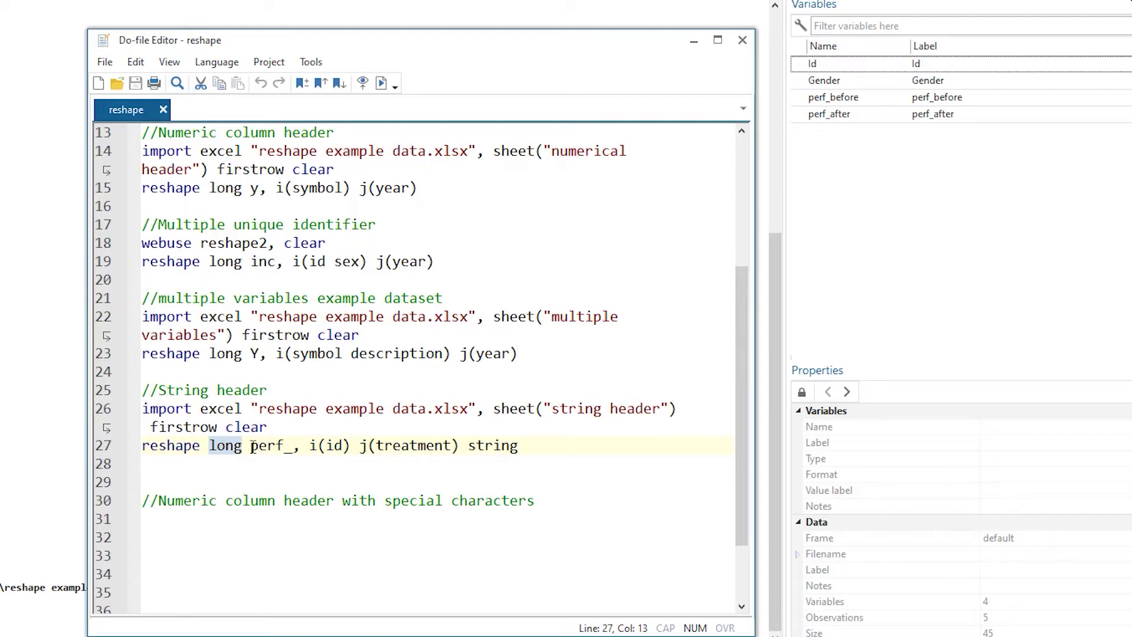
pyautogui.moveTo(250, 446); pyautogui.dragTo(293, 448)
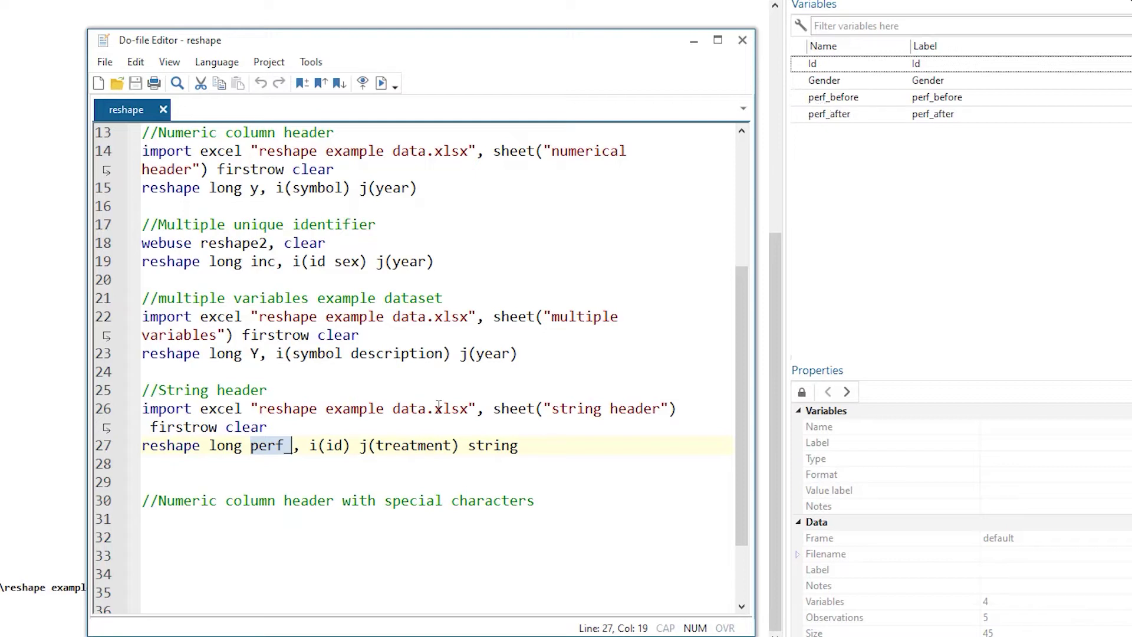
pyautogui.click(290, 454)
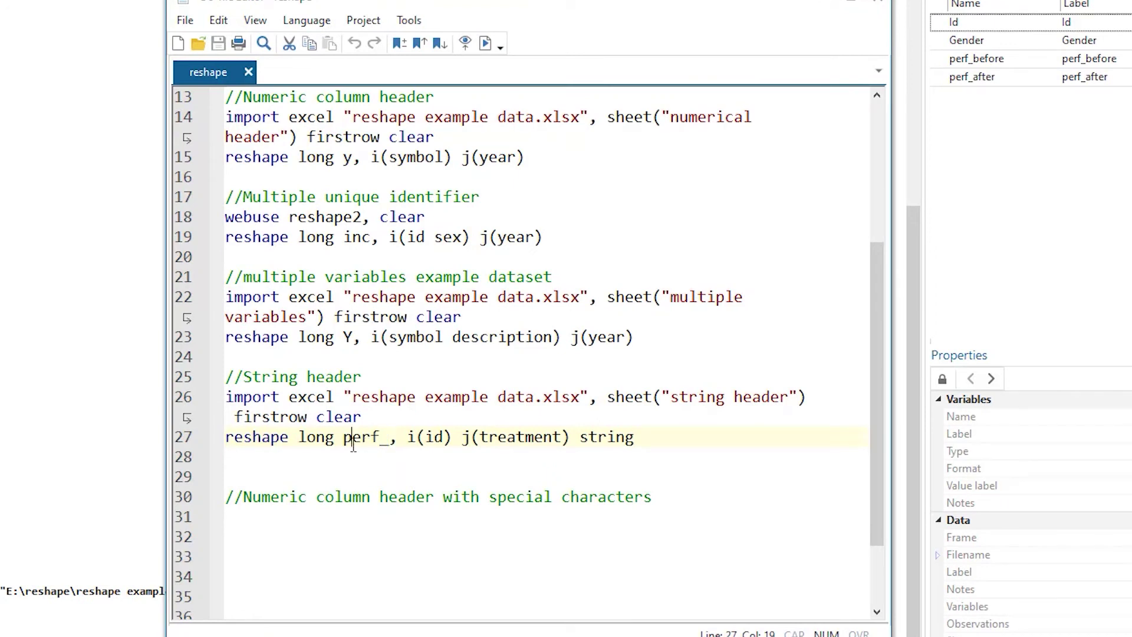
pyautogui.moveTo(344, 437); pyautogui.dragTo(388, 442)
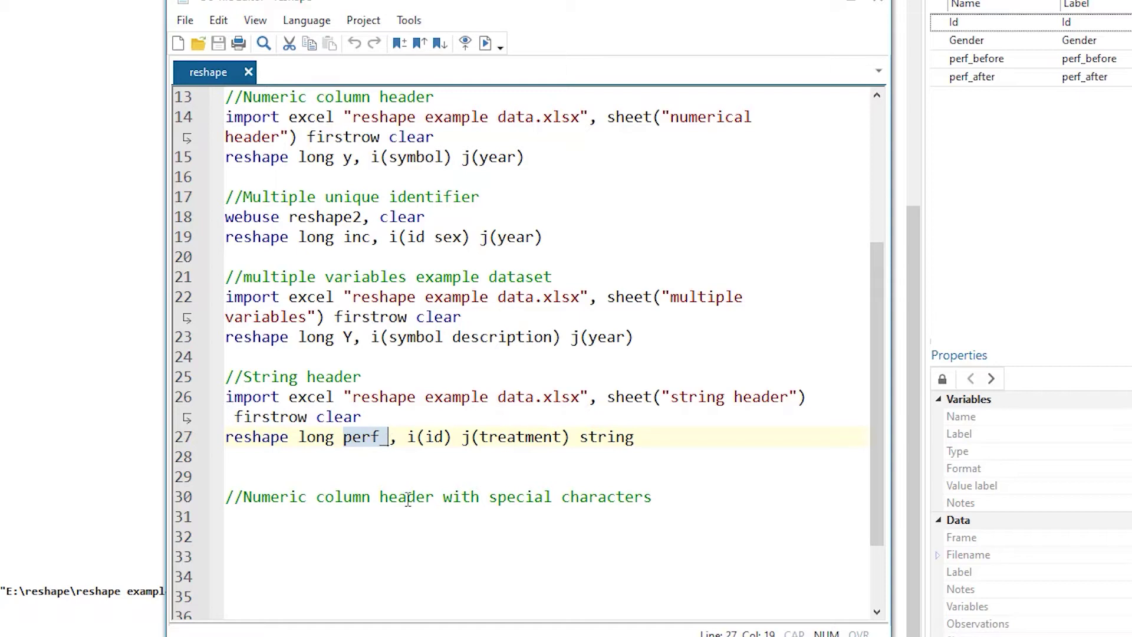
pyautogui.click(407, 437)
pyautogui.moveTo(425, 437); pyautogui.dragTo(457, 436)
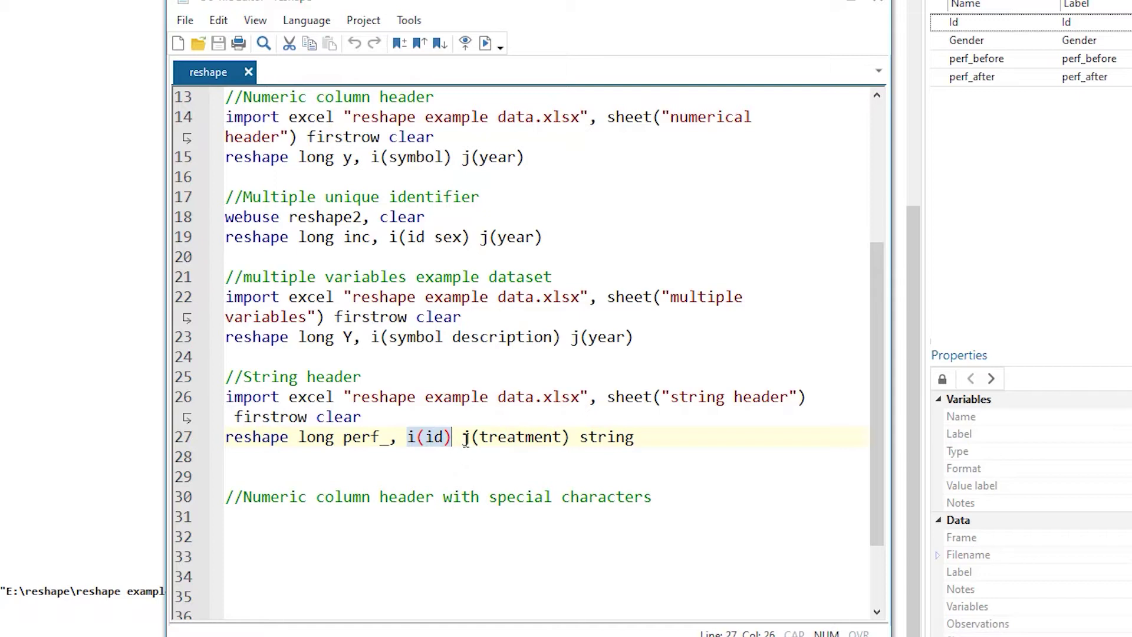
pyautogui.moveTo(462, 436); pyautogui.dragTo(570, 440)
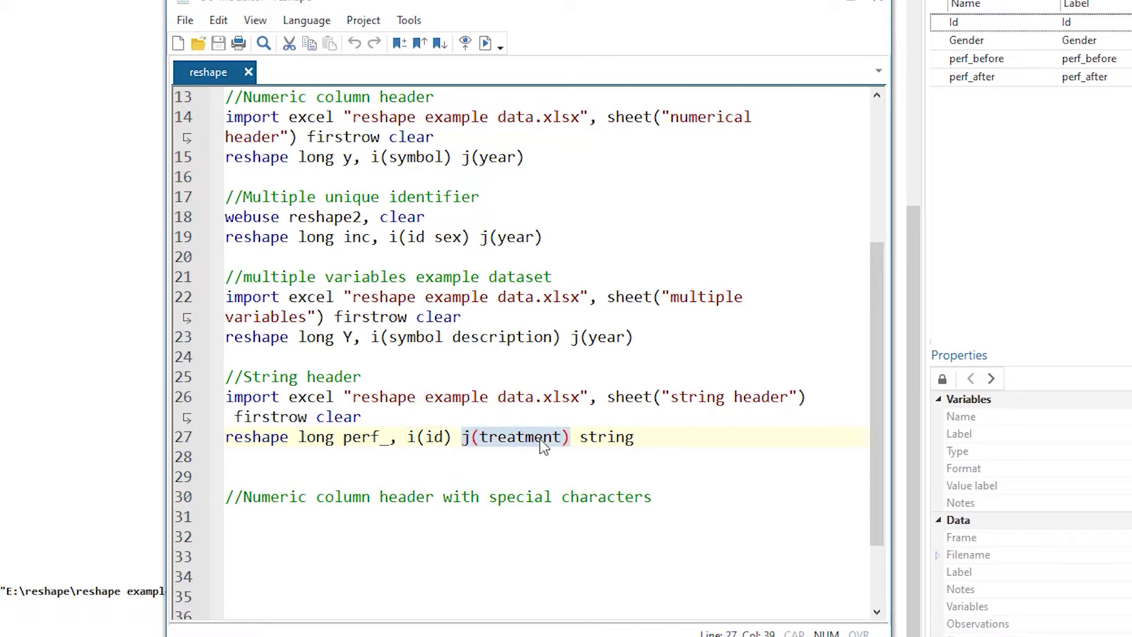
pyautogui.doubleClick(498, 439)
pyautogui.doubleClick(614, 439)
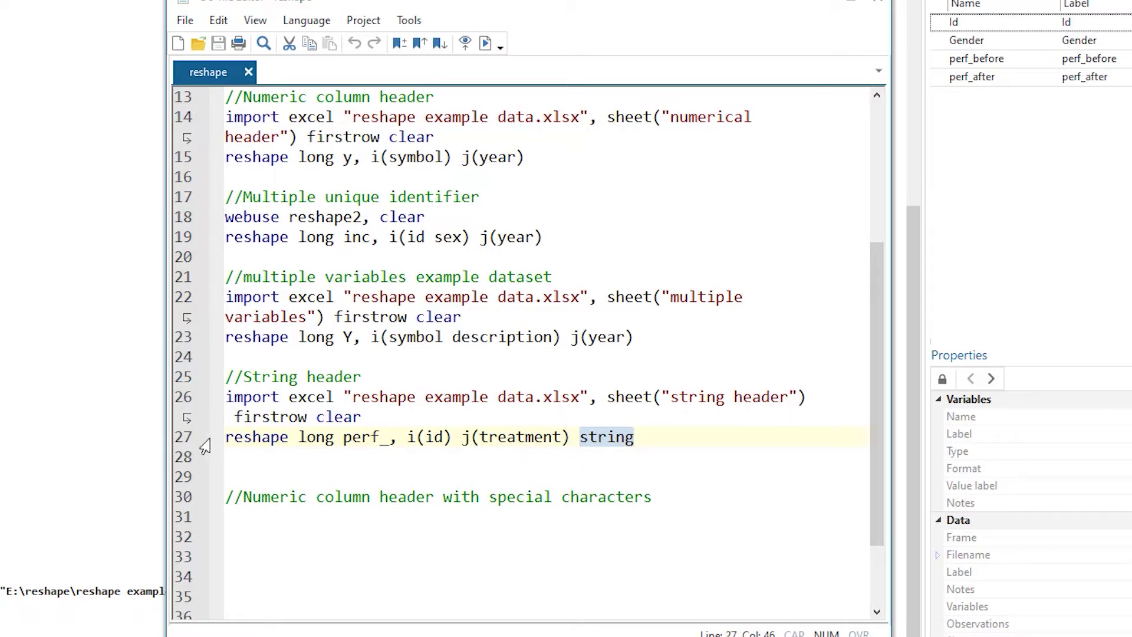
# Step: Try to run the do-file line "reshape long perf_, i(id) j(treatment) string" on the imported data
pyautogui.click(169, 442)
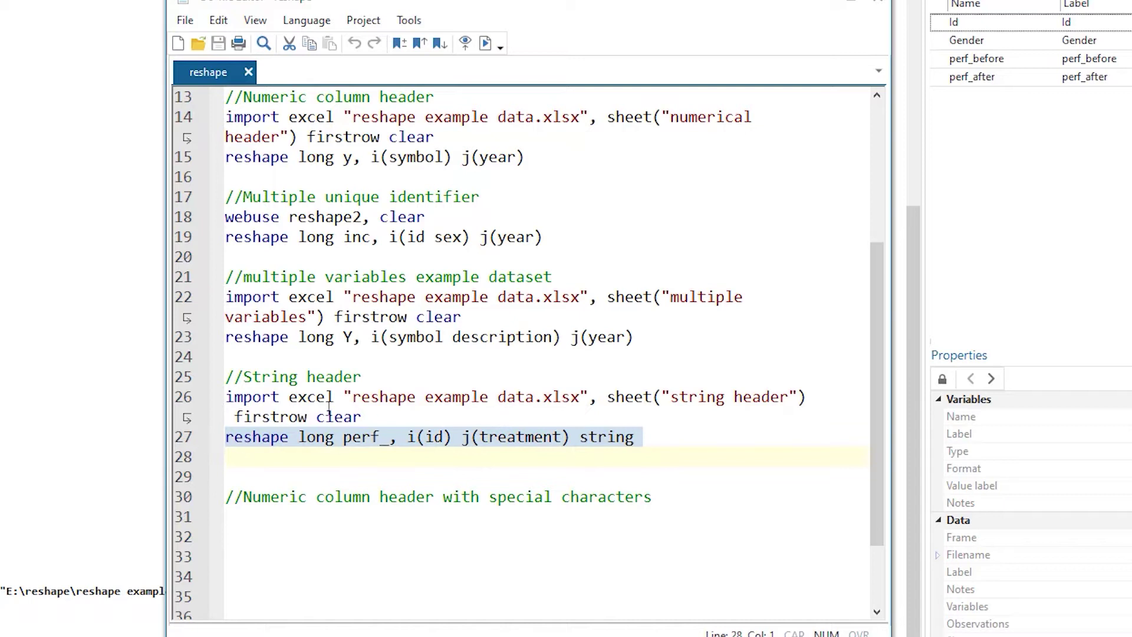
pyautogui.click(486, 43)
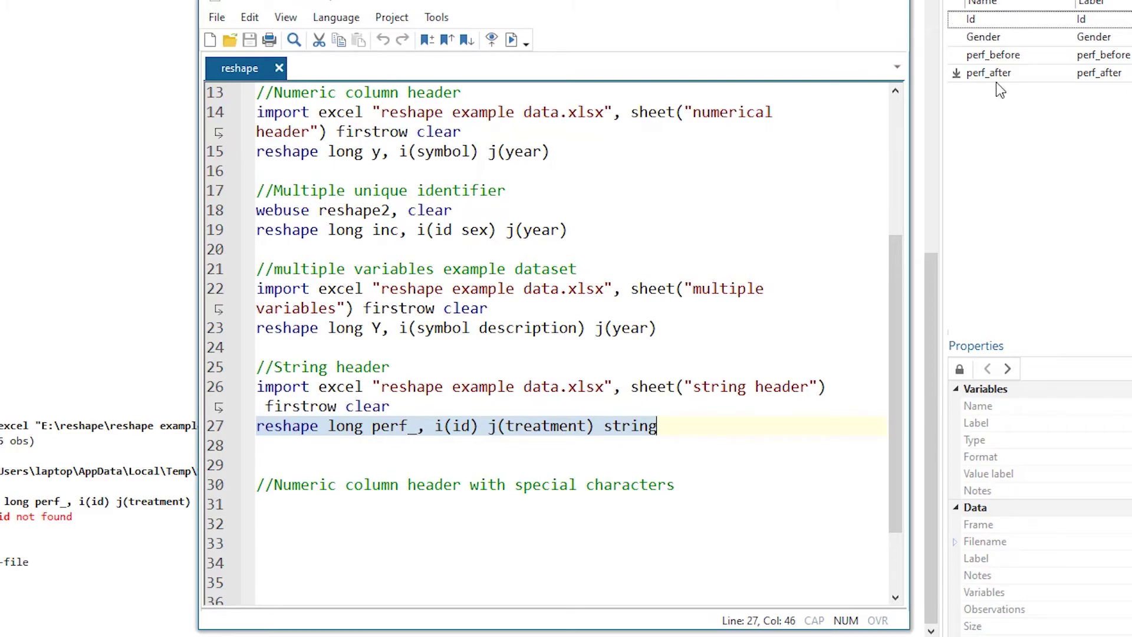
# Step: Add the line "rename Id Gender,lower" between the string-header import and reshape commands in the do-file
pyautogui.click(430, 408)
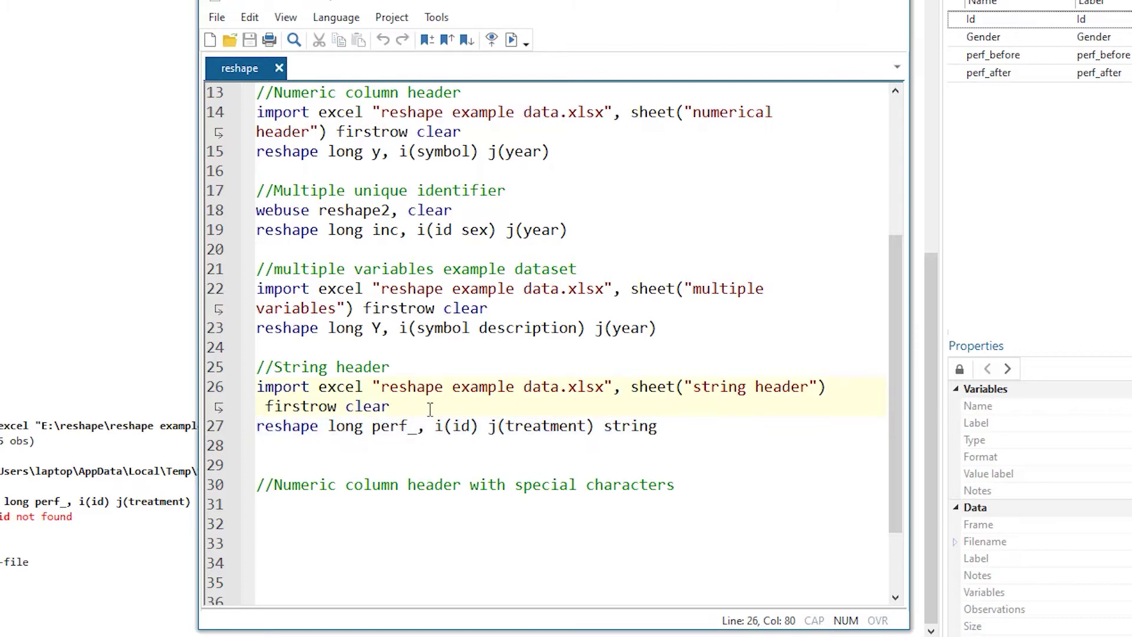
pyautogui.press('Return')
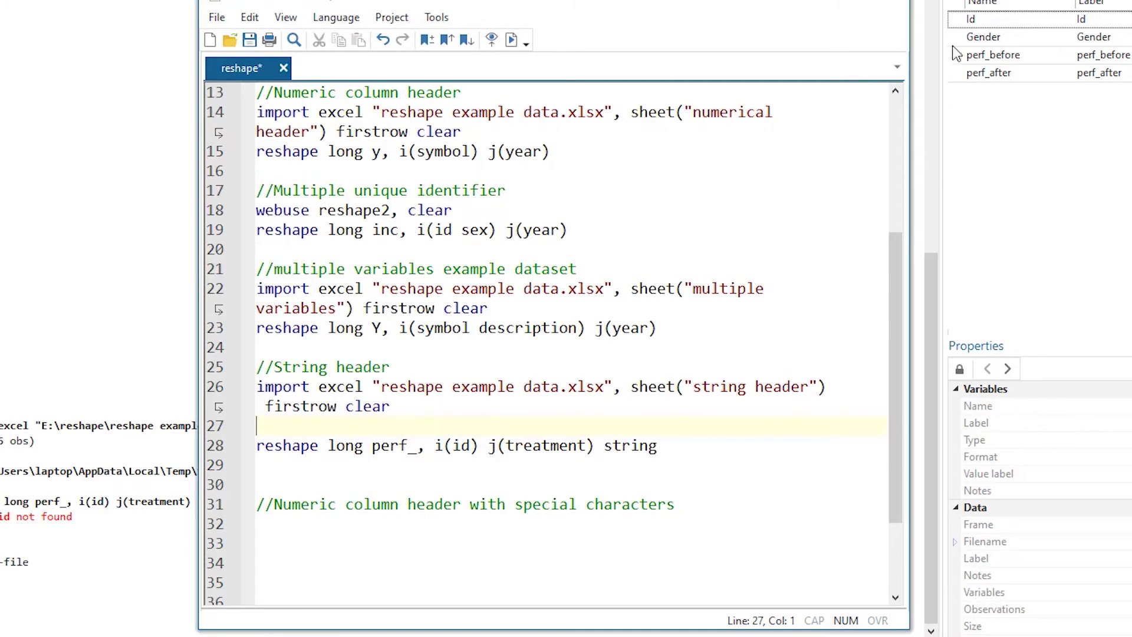
pyautogui.write('rename')
pyautogui.click(958, 20)
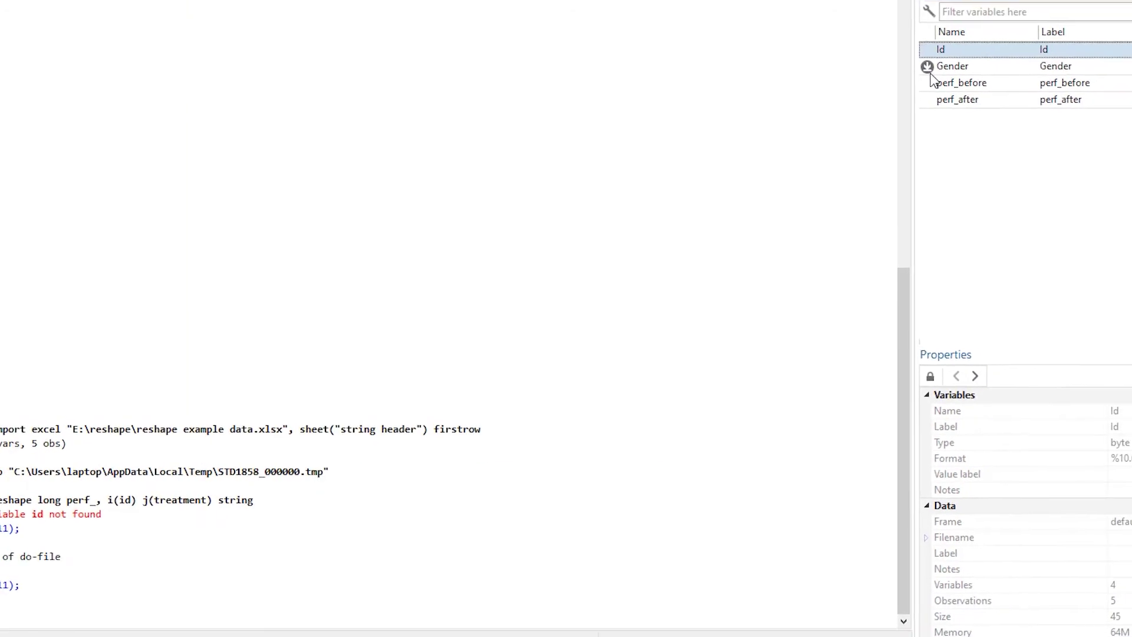
pyautogui.click(931, 71)
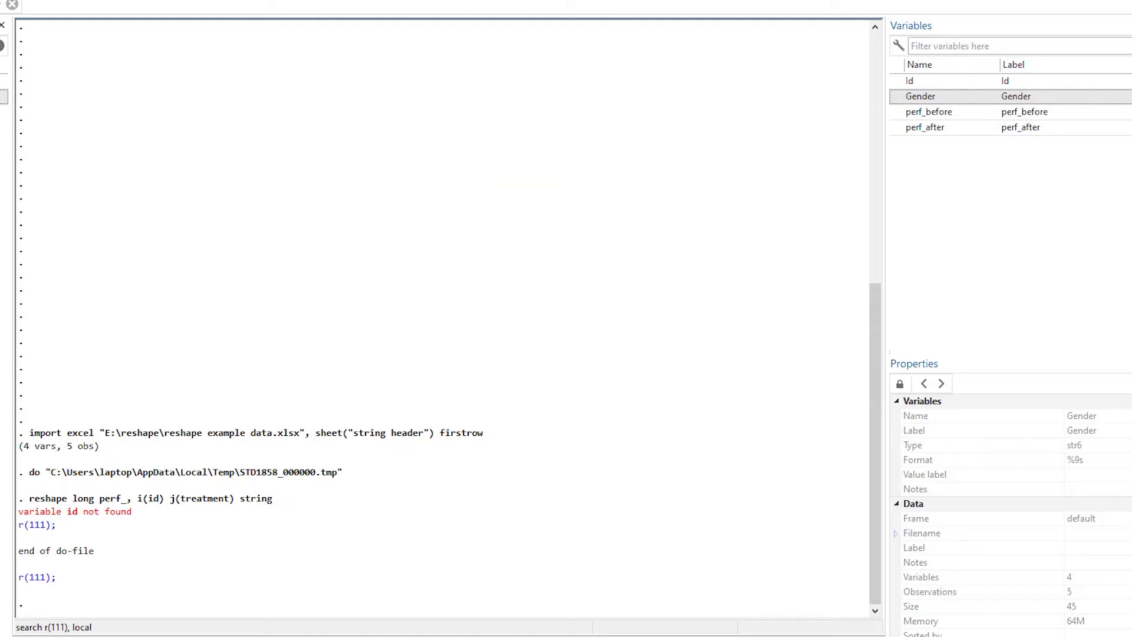
pyautogui.hotkey('alt', 'Tab')
pyautogui.write('Id Gender')
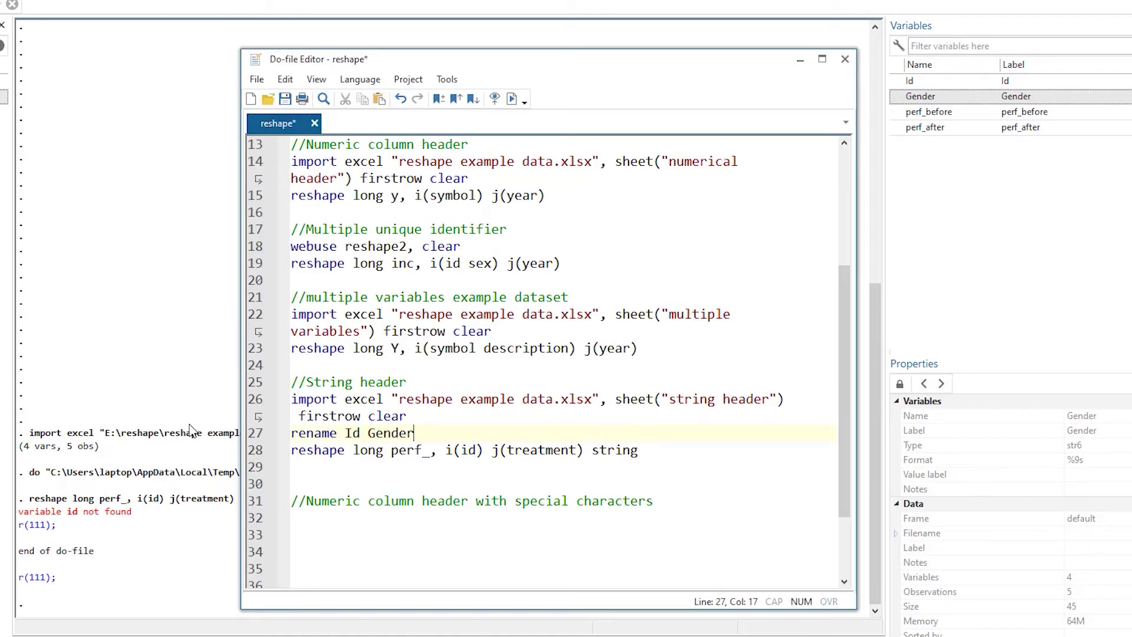
pyautogui.write(',lower')
# Step: Run the rename line and the string-header reshape command below it, one after the other
pyautogui.click(254, 432)
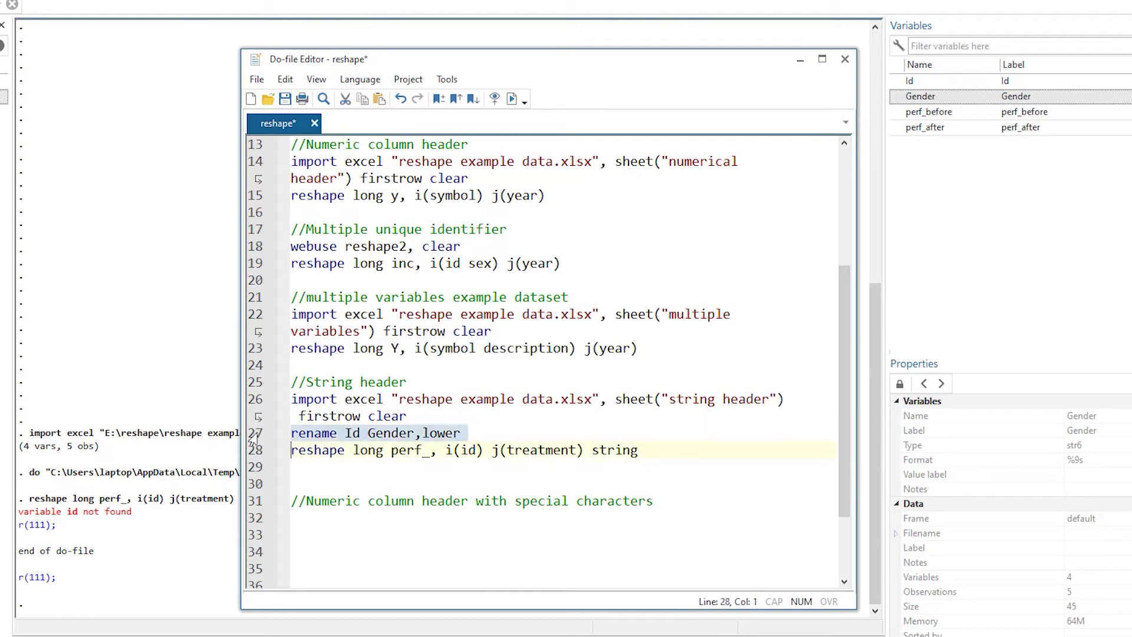
pyautogui.click(510, 99)
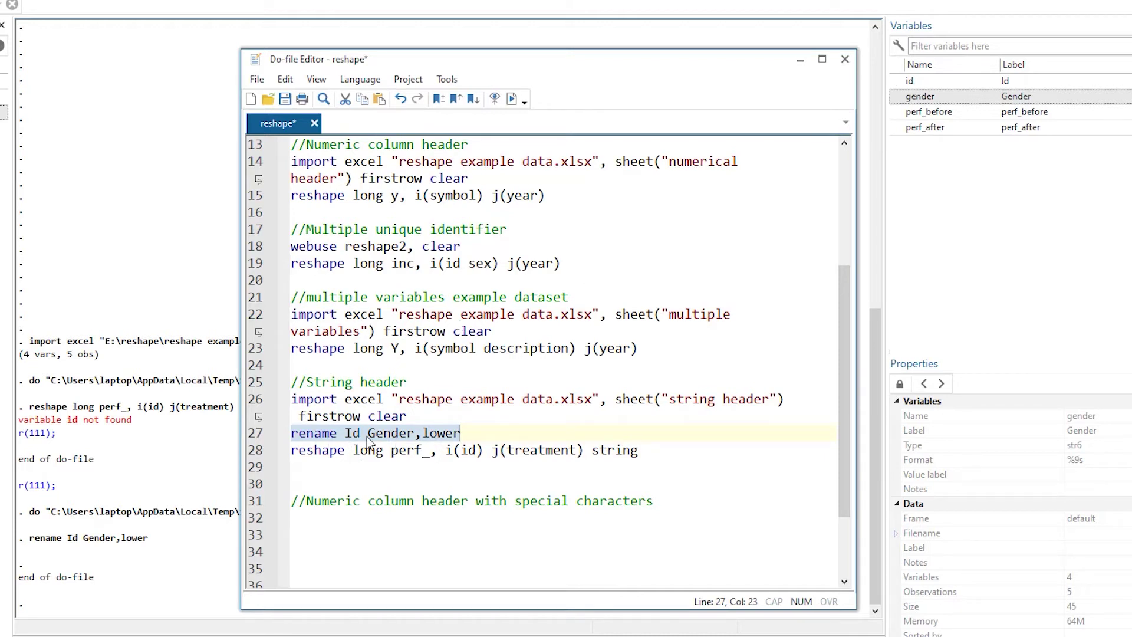
pyautogui.click(250, 454)
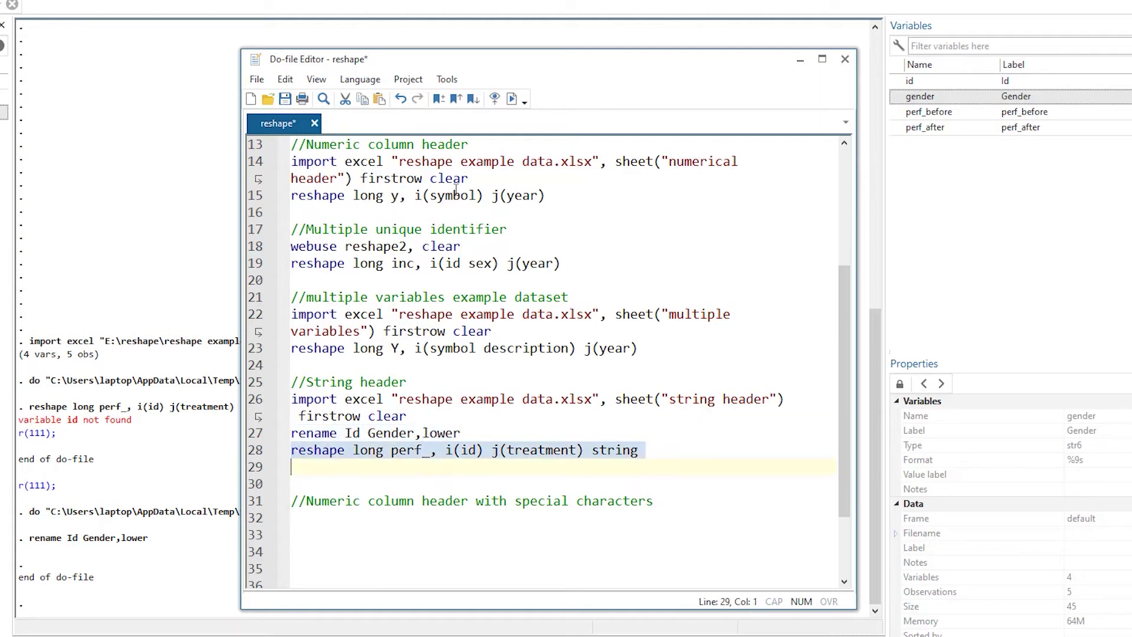
pyautogui.click(512, 98)
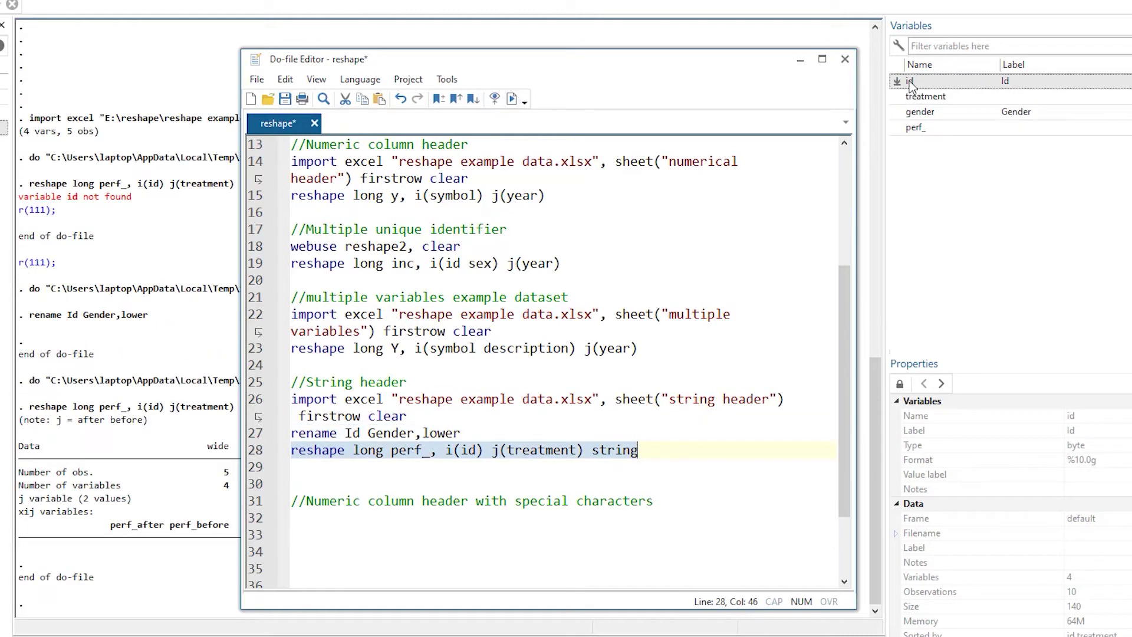
# Step: Open the dataset in the Data Editor and examine the id, treatment and perf_ values of the first two ids
pyautogui.hotkey('ctrl', '8')
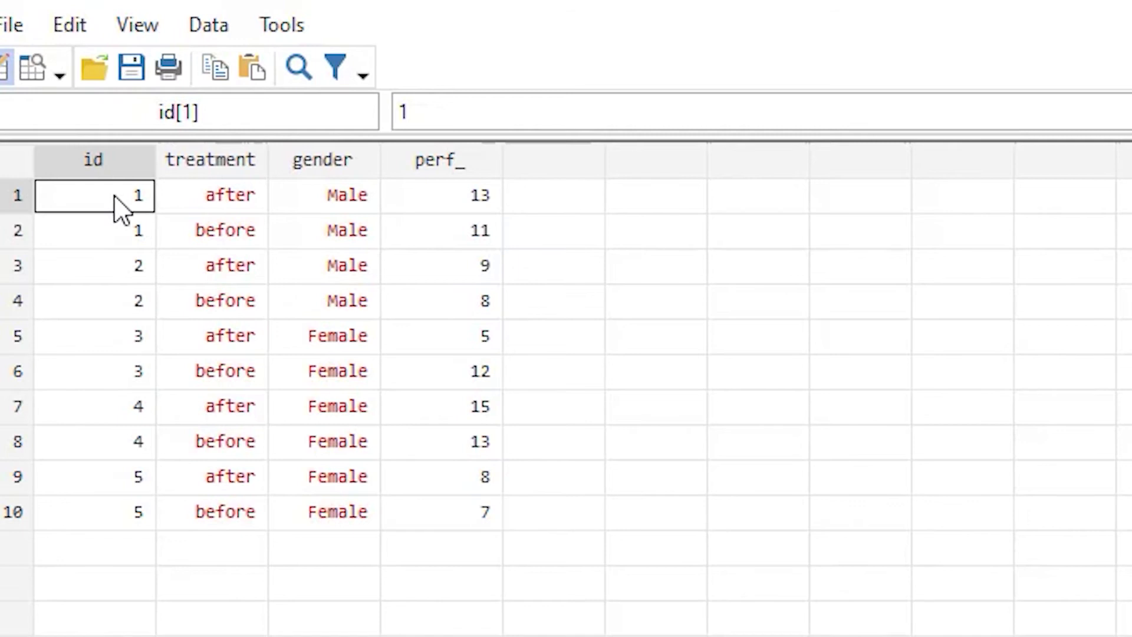
pyautogui.moveTo(119, 207); pyautogui.dragTo(127, 235)
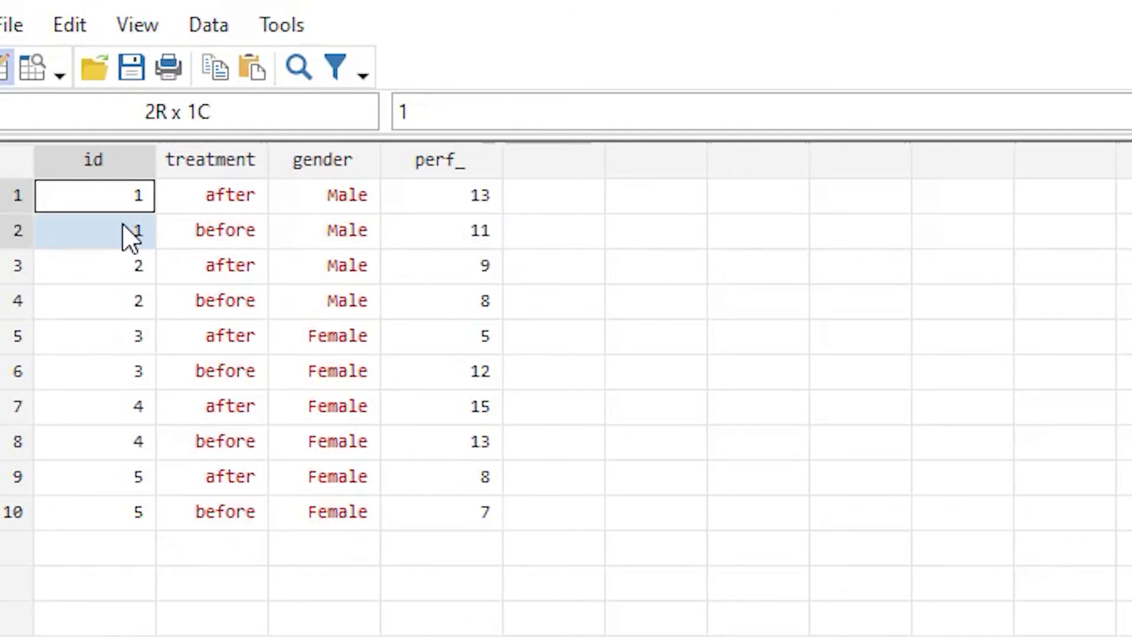
pyautogui.click(228, 204)
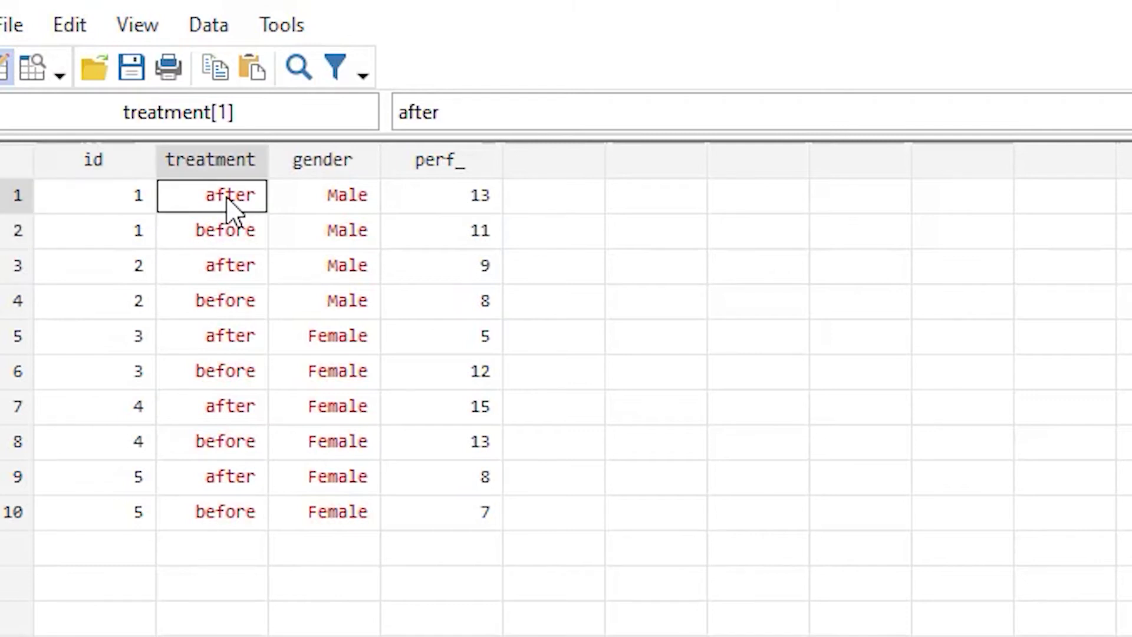
pyautogui.click(451, 193)
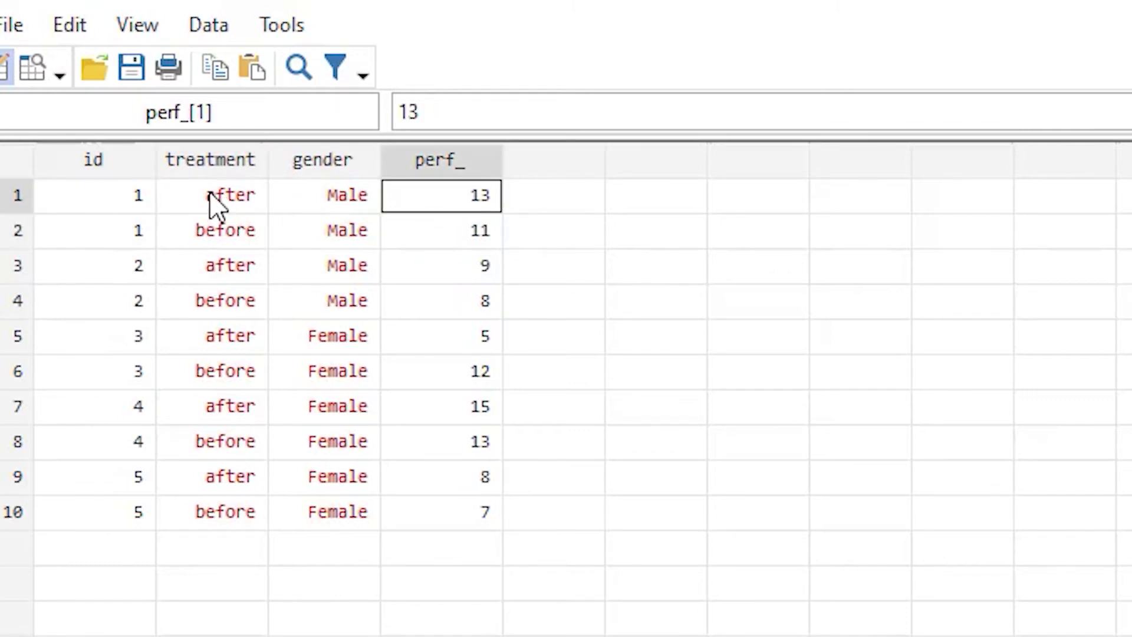
pyautogui.click(215, 231)
pyautogui.click(426, 236)
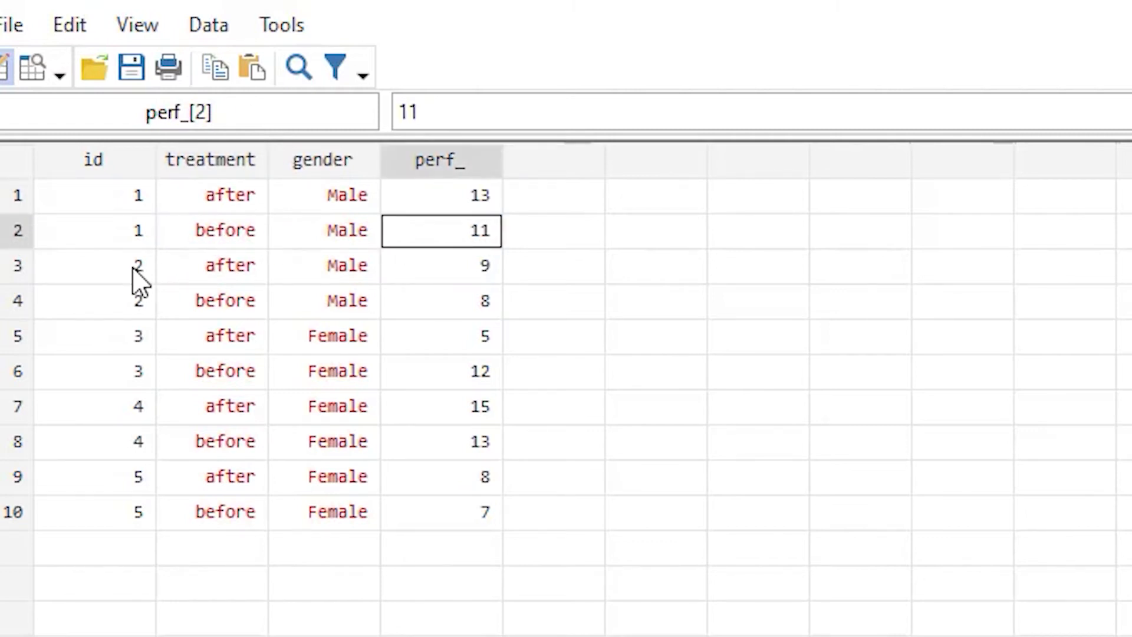
pyautogui.moveTo(139, 281); pyautogui.dragTo(209, 309)
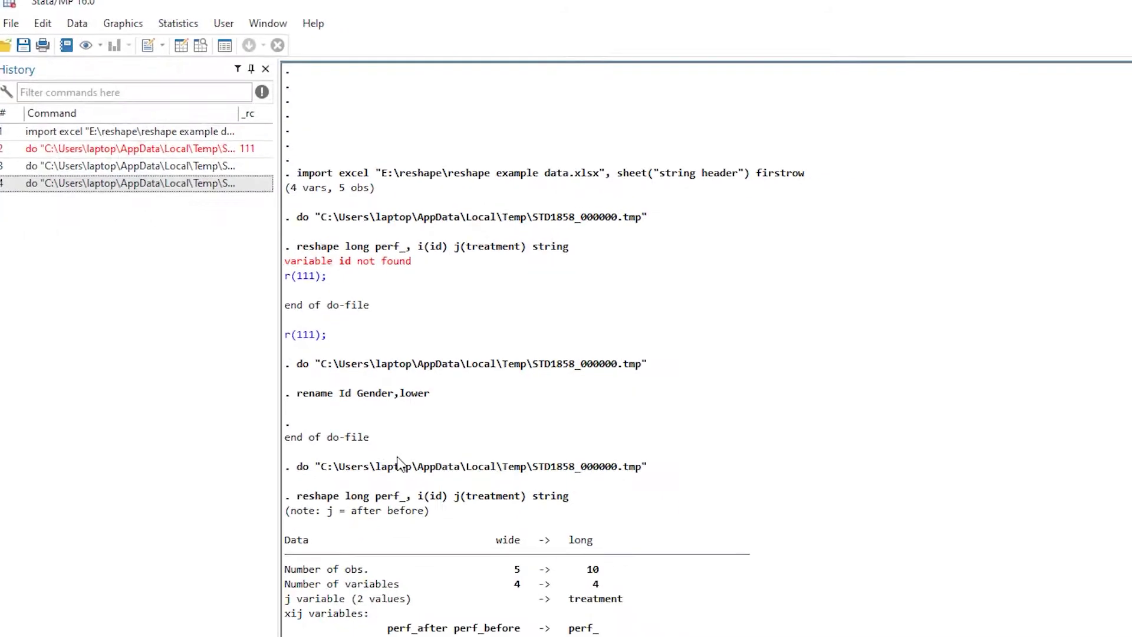
# Step: Bring up the do-file again and locate the "Numeric column header with special characters" section comment
pyautogui.hotkey('alt', 'Tab')
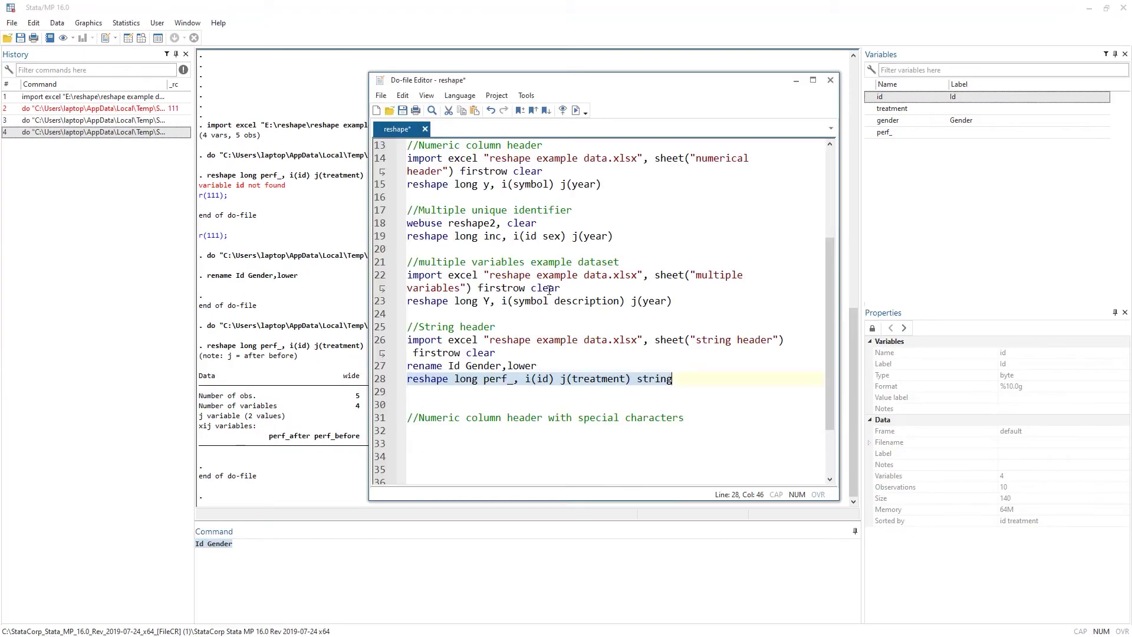
pyautogui.scroll(-2, 472, 322)
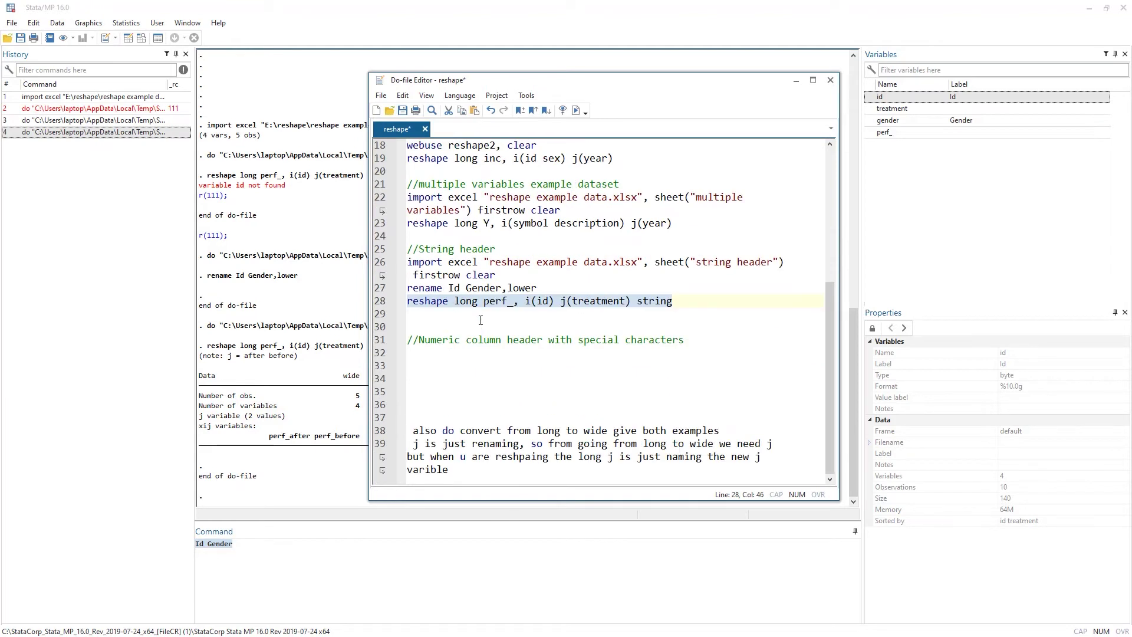
pyautogui.scroll(2, 480, 320)
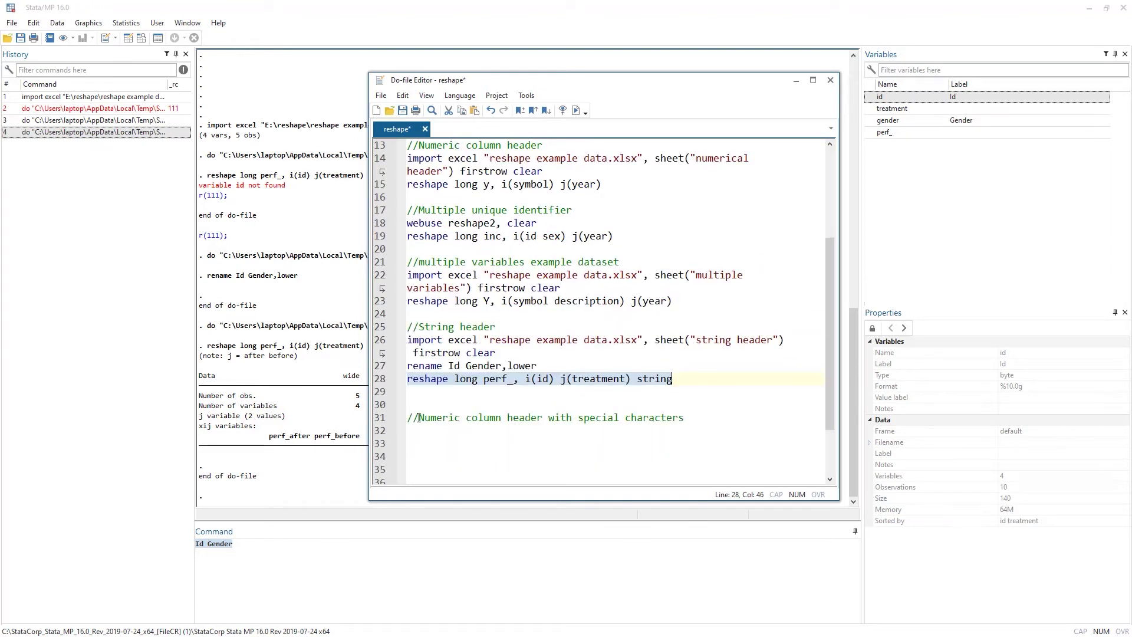
pyautogui.moveTo(418, 418); pyautogui.dragTo(707, 430)
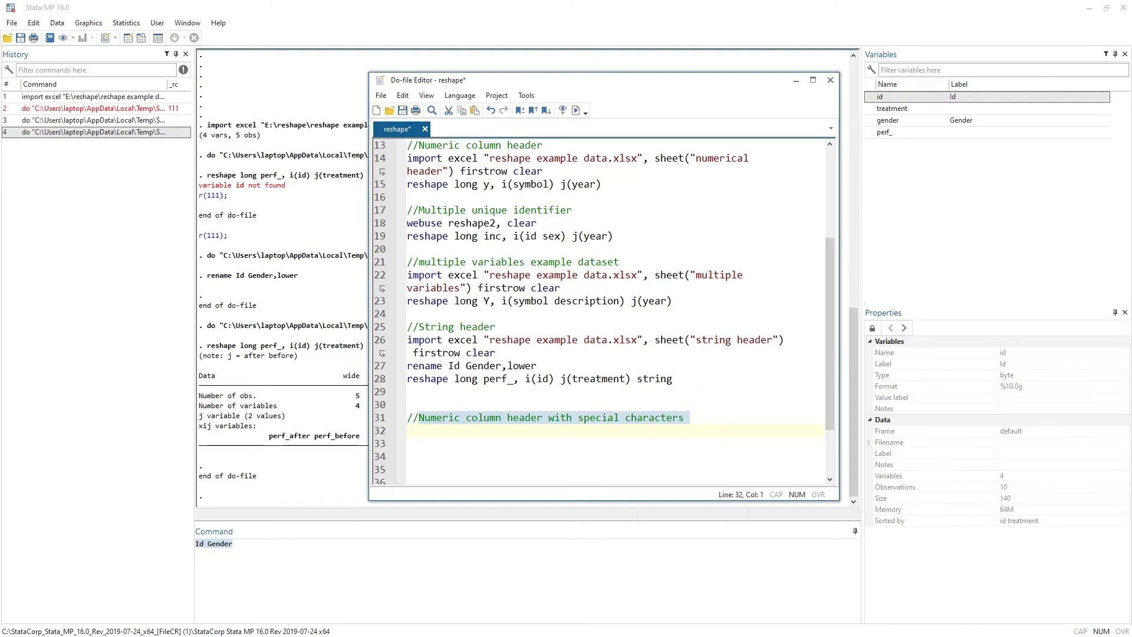
# Step: In the Excel workbook, examine the "special charater header" worksheet's data and date headers, comparing them with the y-prefixed headers of "numerical header"
pyautogui.hotkey('alt', 'Tab')
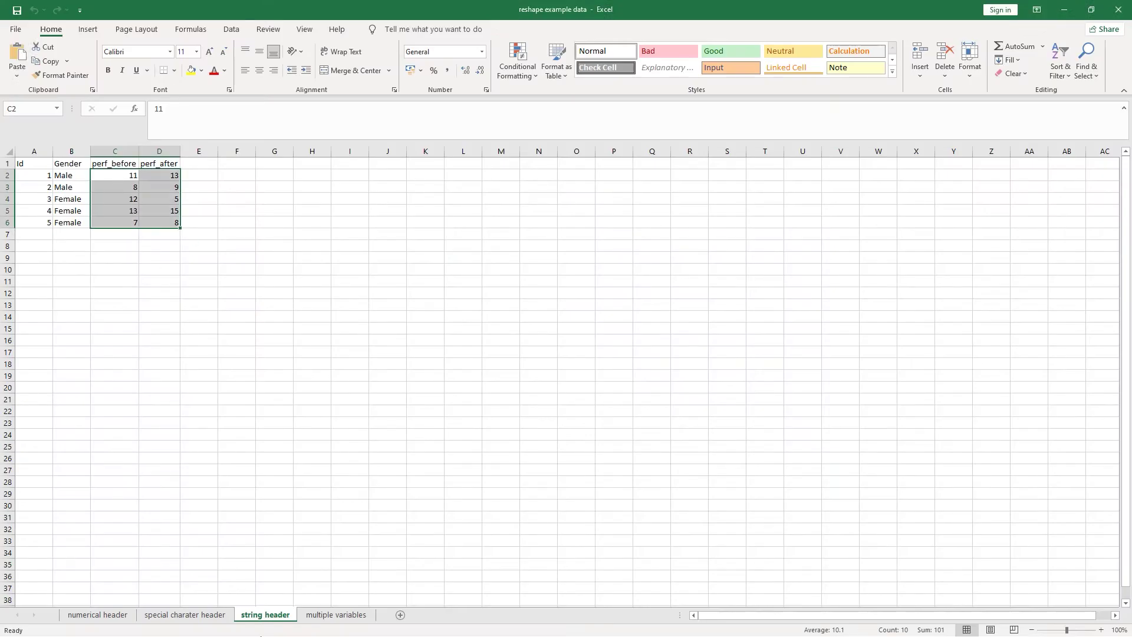
pyautogui.click(205, 618)
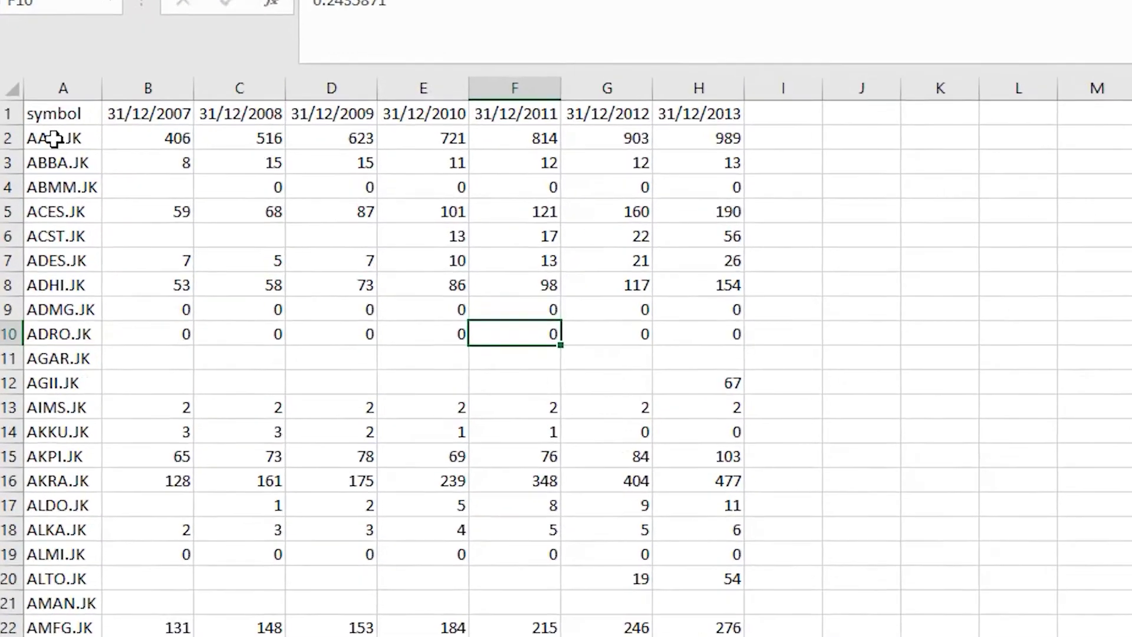
pyautogui.click(36, 175)
pyautogui.moveTo(75, 127)
pyautogui.mouseDown()
pyautogui.moveTo(773, 586)
pyautogui.moveTo(784, 636)
pyautogui.mouseUp()
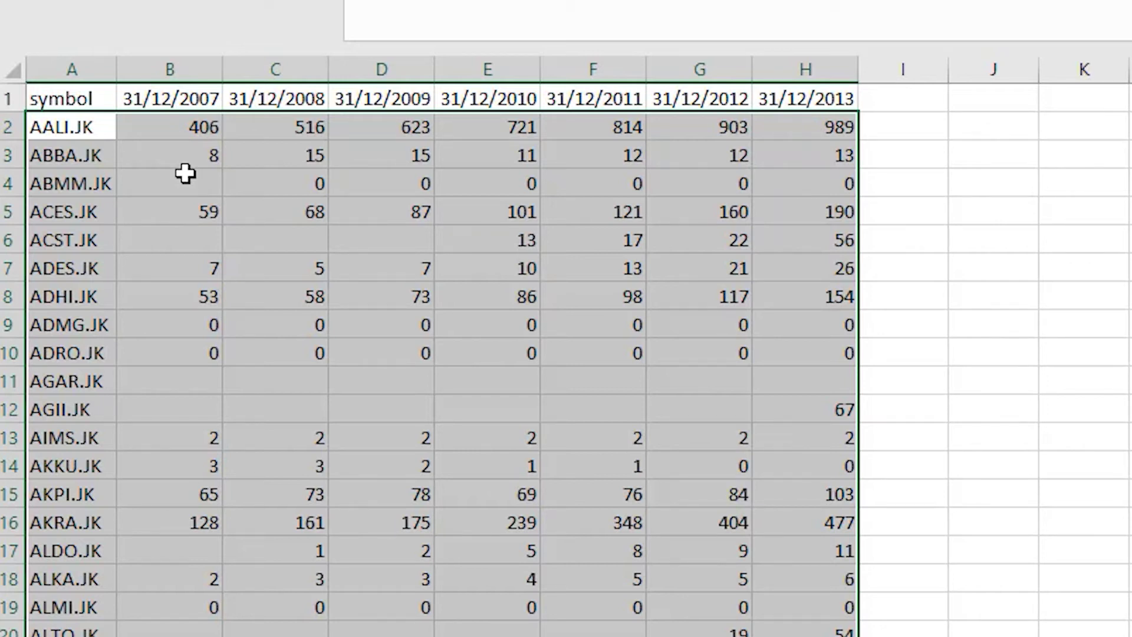
pyautogui.click(165, 90)
pyautogui.moveTo(196, 89); pyautogui.dragTo(821, 93)
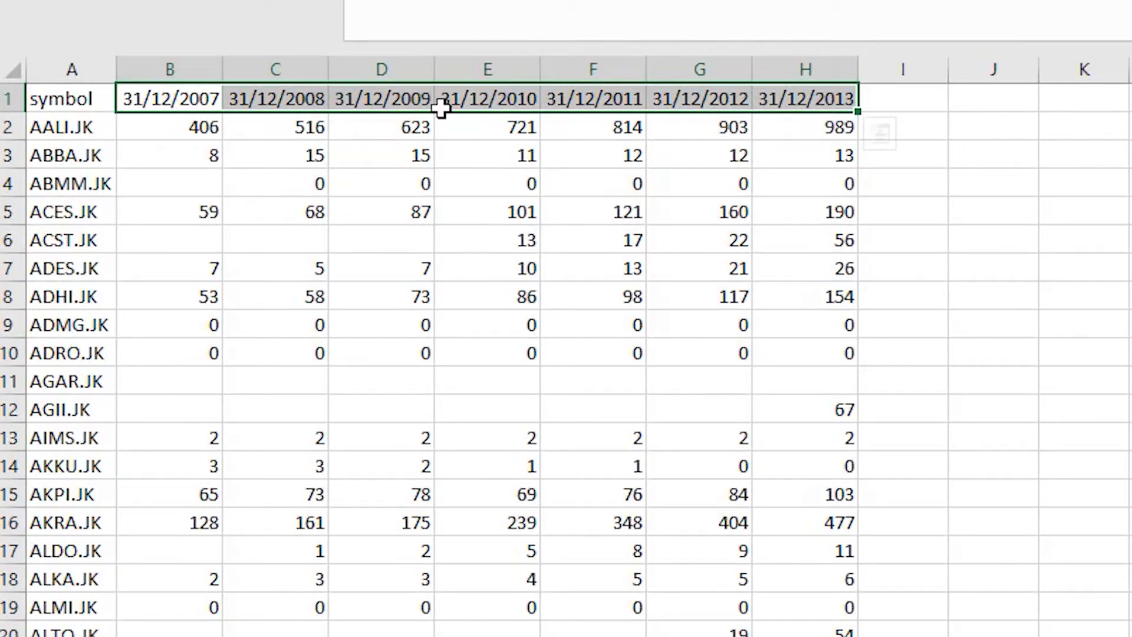
pyautogui.click(169, 101)
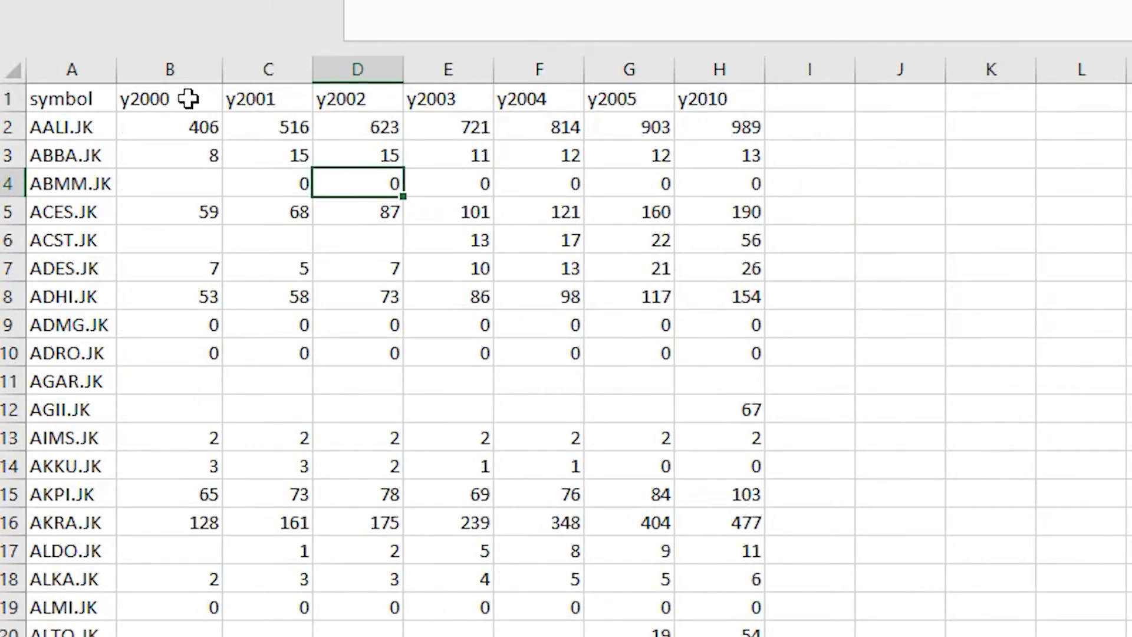
pyautogui.click(151, 89)
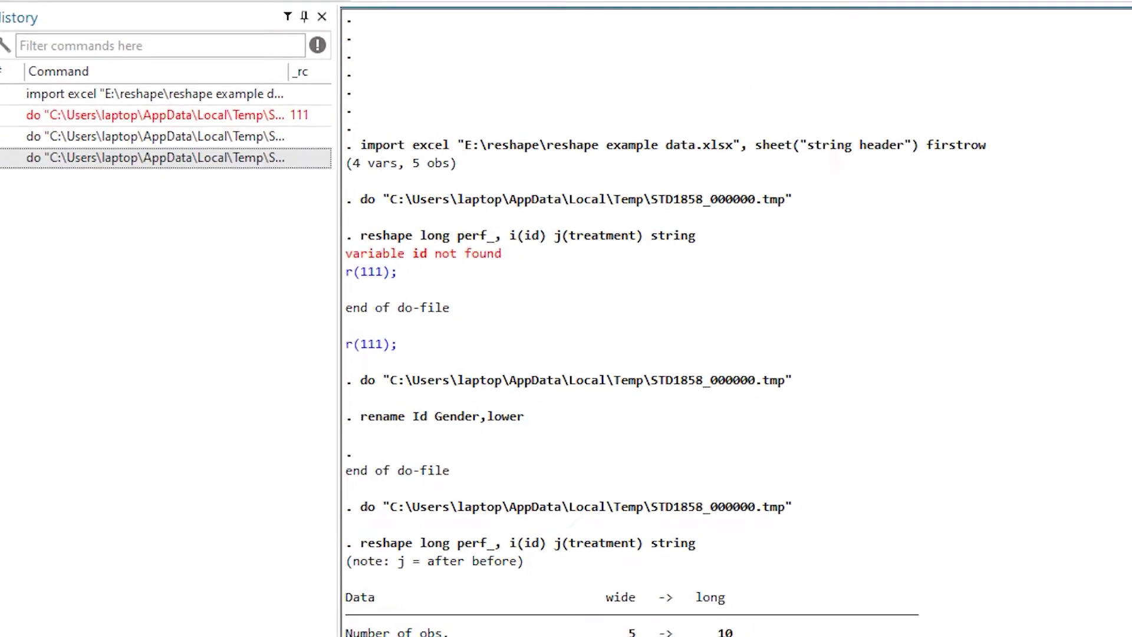
# Step: In Stata, import the "special charater header" worksheet from E:\reshape\reshape example data.xlsx with the first row as variable names, discarding the data in memory
pyautogui.click(7, 33)
pyautogui.moveTo(87, 232)
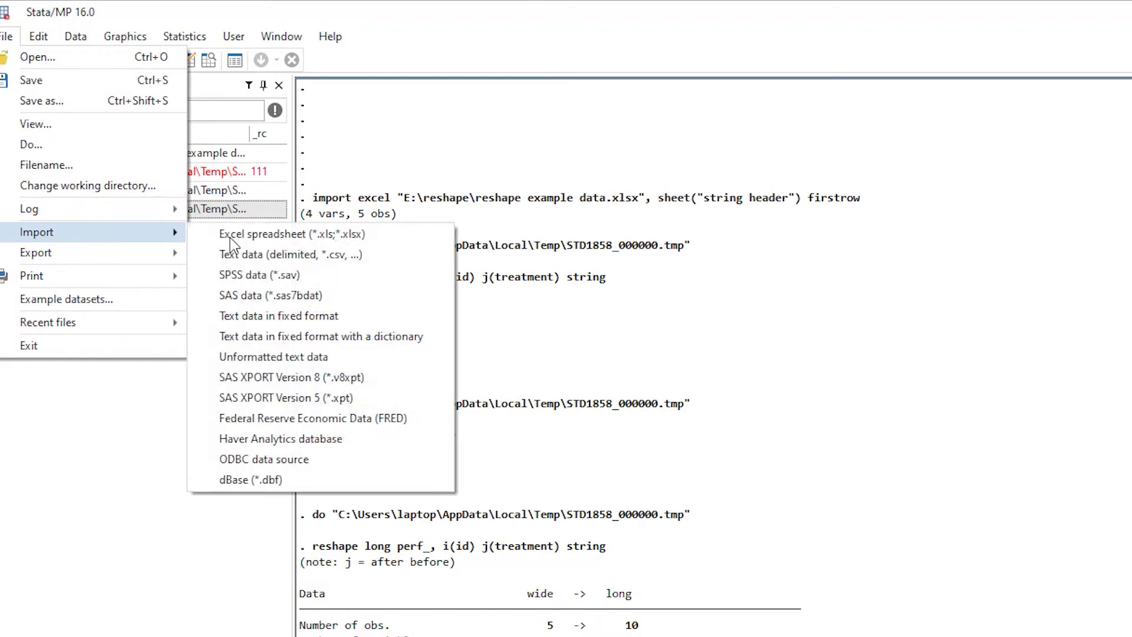
pyautogui.click(250, 232)
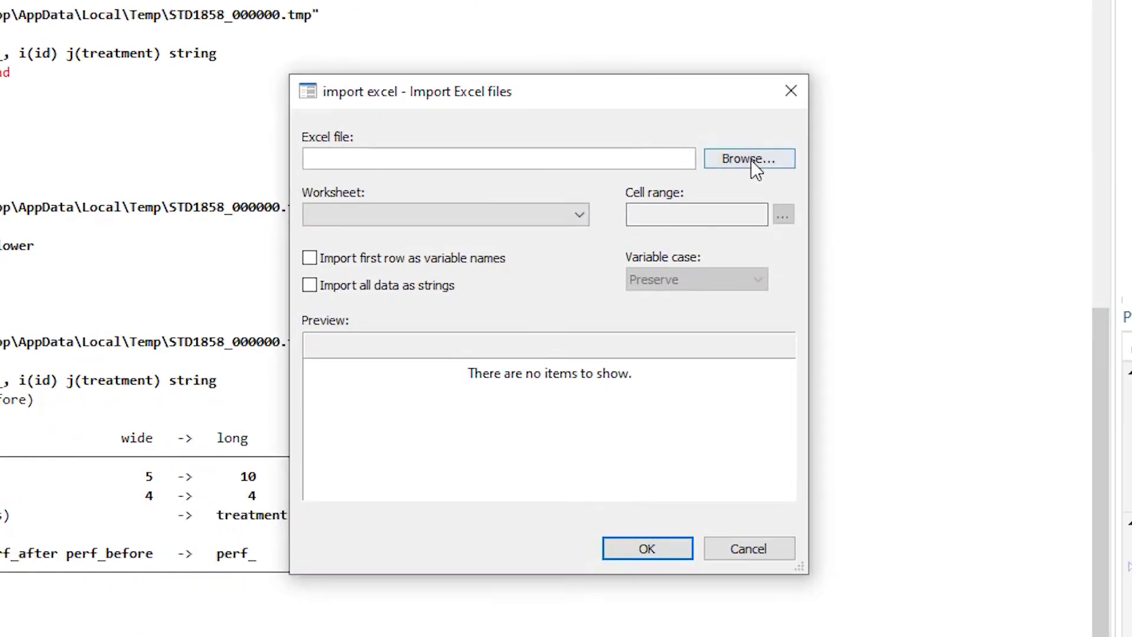
pyautogui.click(751, 159)
pyautogui.doubleClick(308, 209)
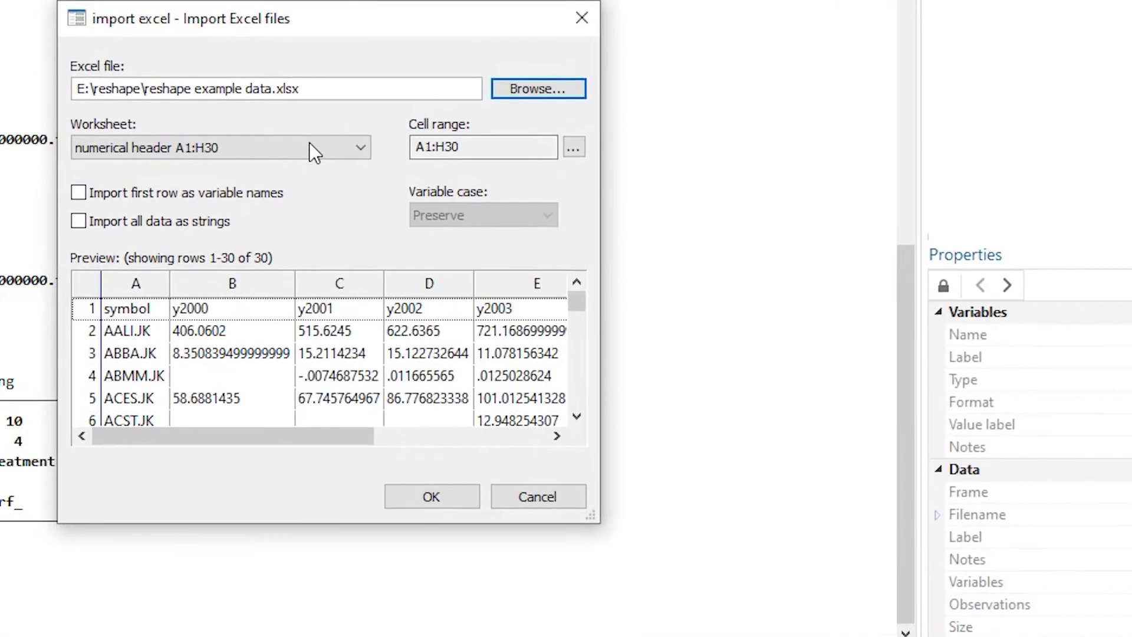
pyautogui.click(309, 145)
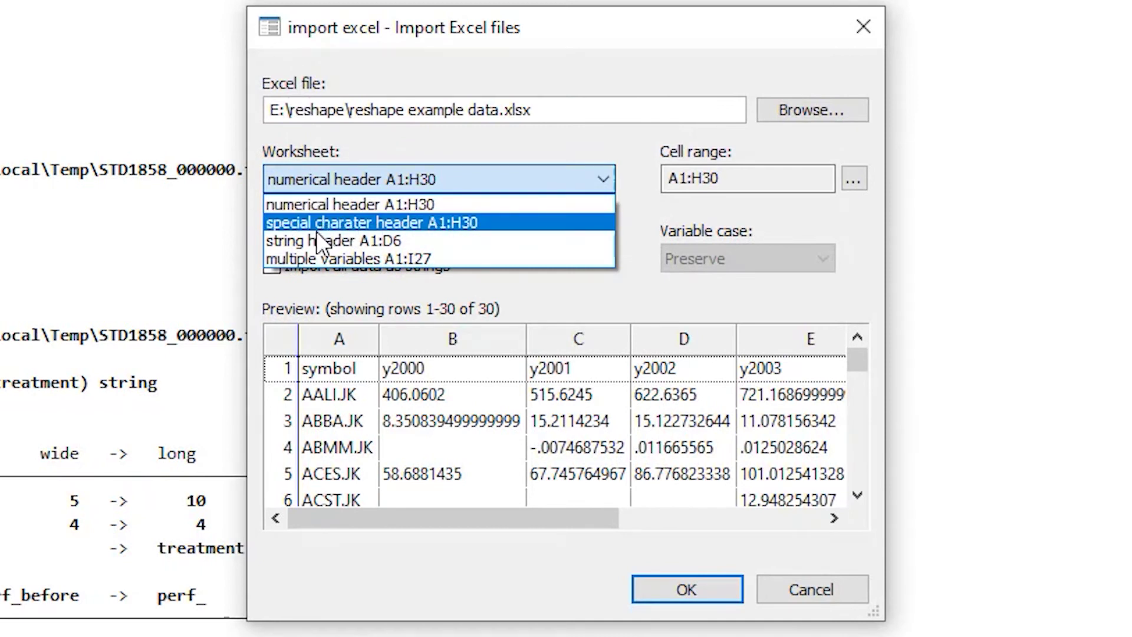
pyautogui.click(361, 223)
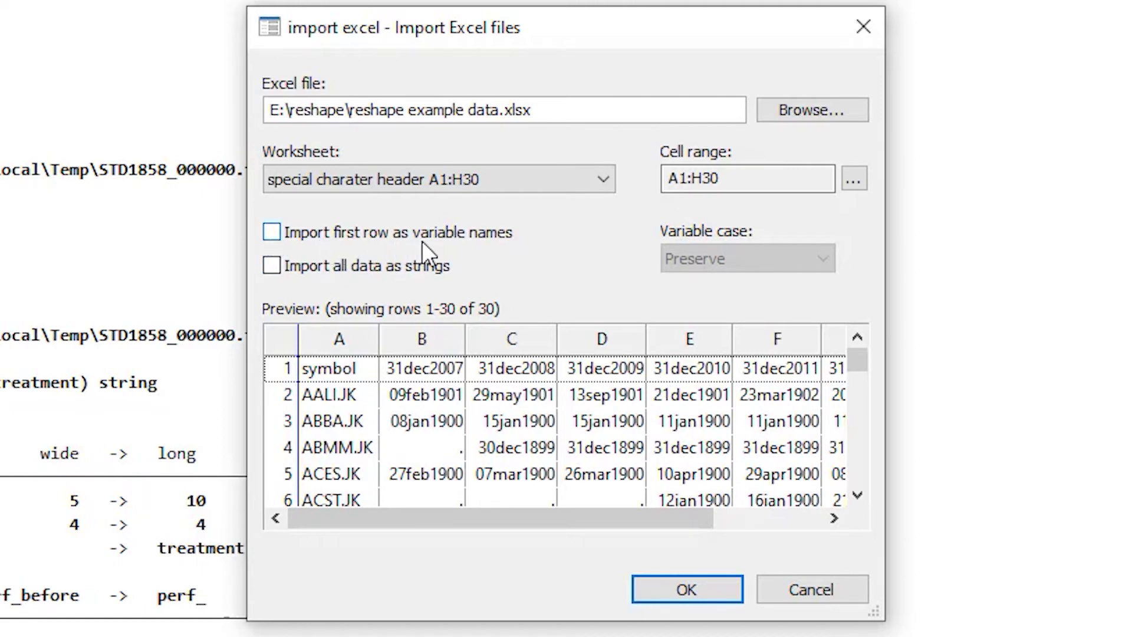
pyautogui.click(270, 233)
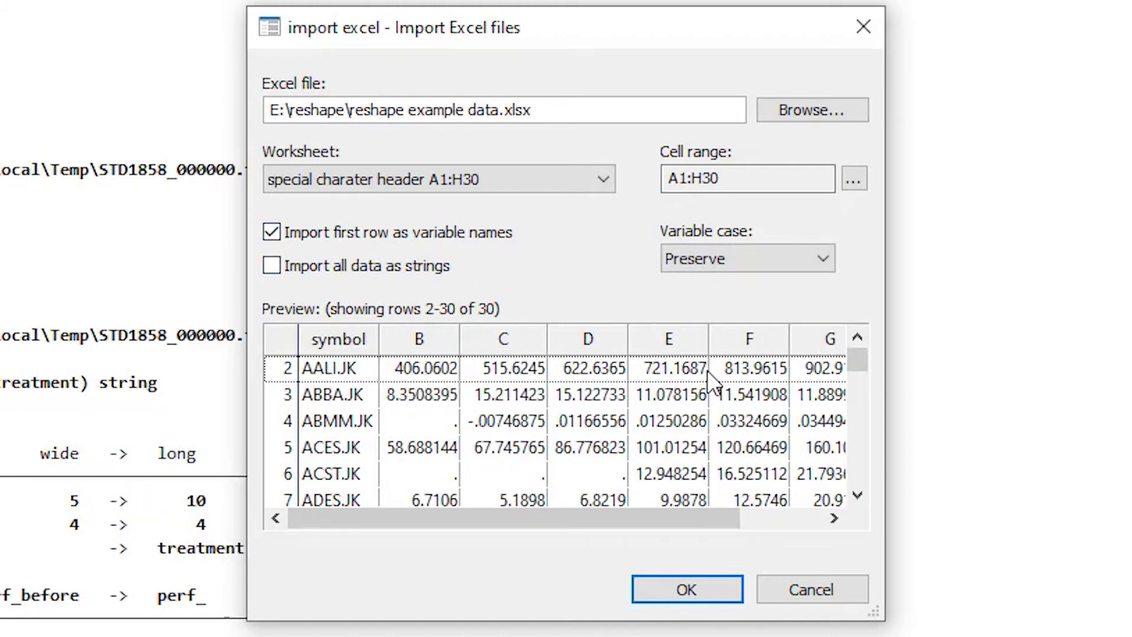
pyautogui.click(689, 588)
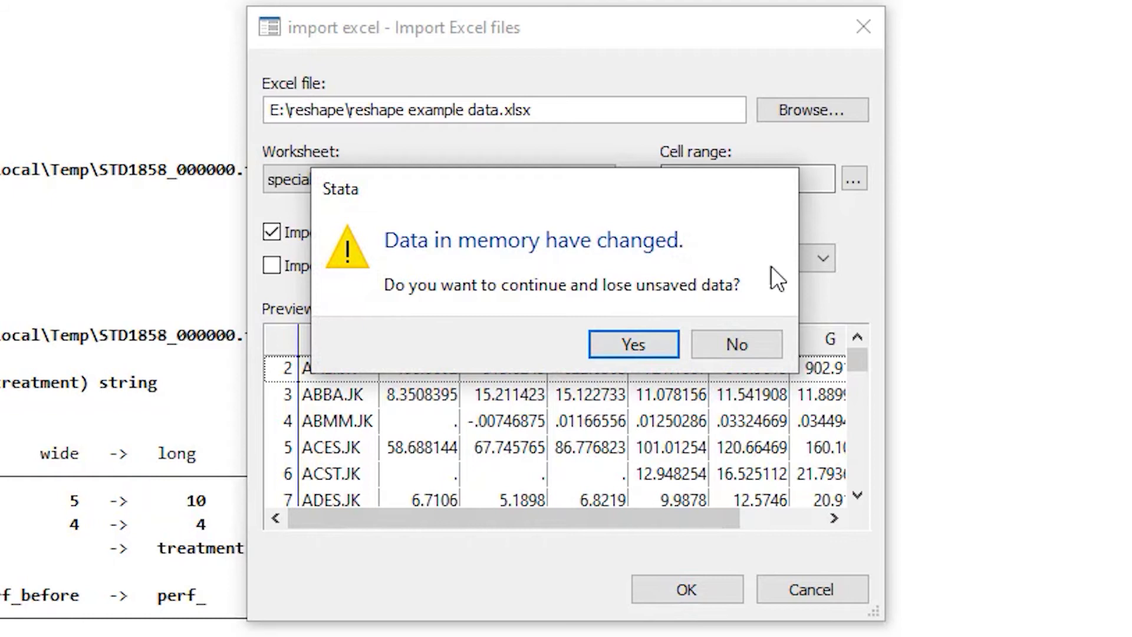
pyautogui.click(634, 339)
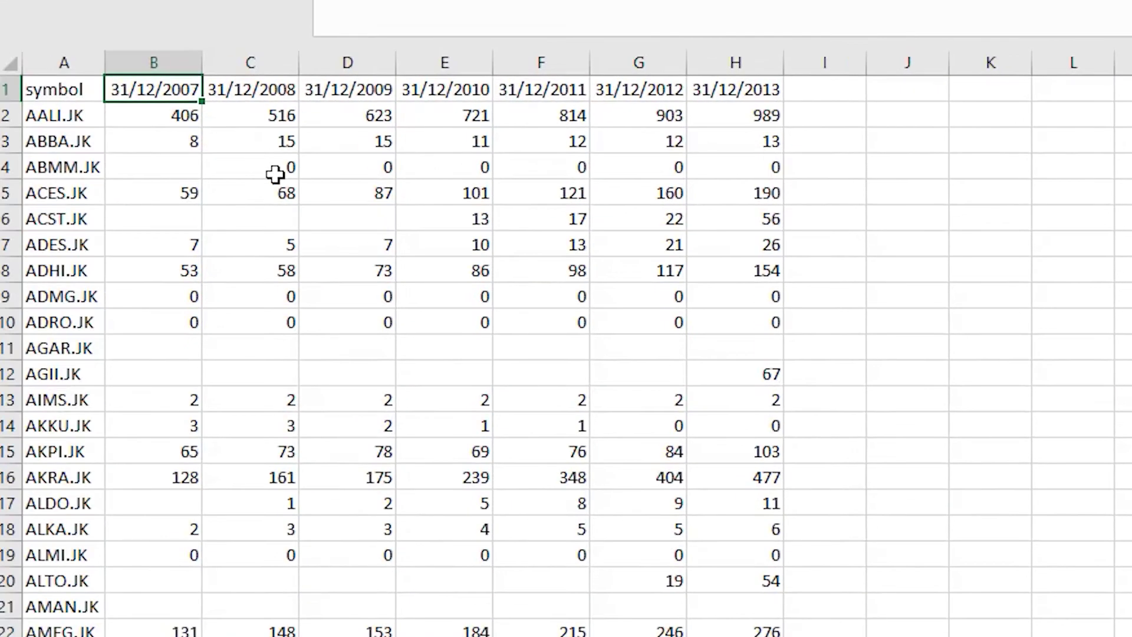
# Step: In Excel, insert a row above the date headers and fill B1:H1 with the codes A1 through A7
pyautogui.click(10, 89)
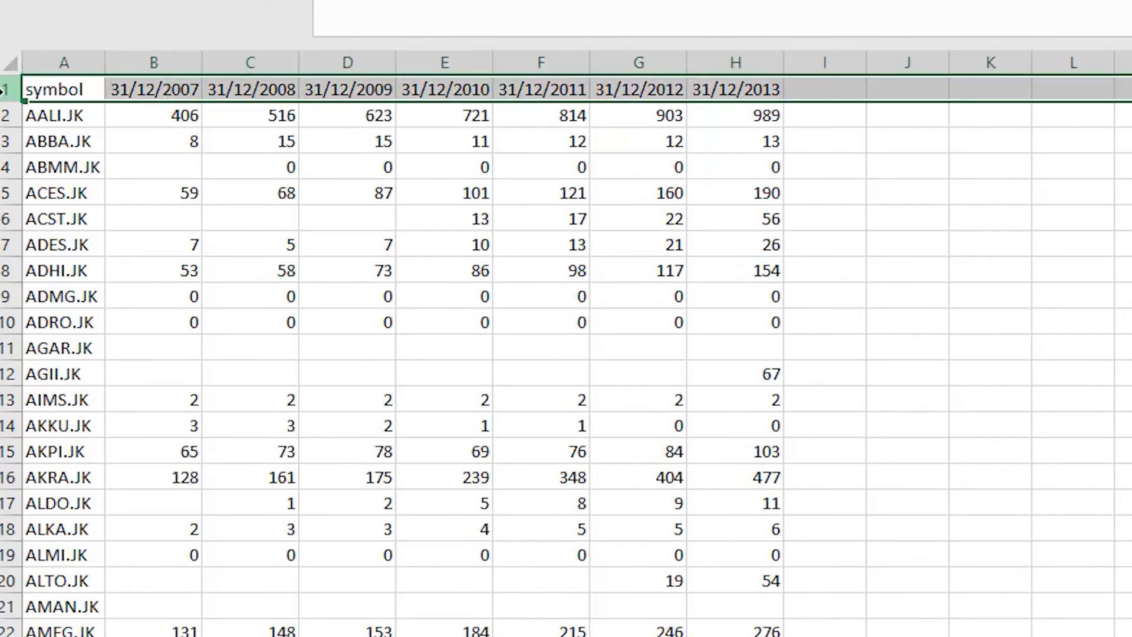
pyautogui.rightClick(10, 91)
pyautogui.click(97, 297)
pyautogui.click(139, 92)
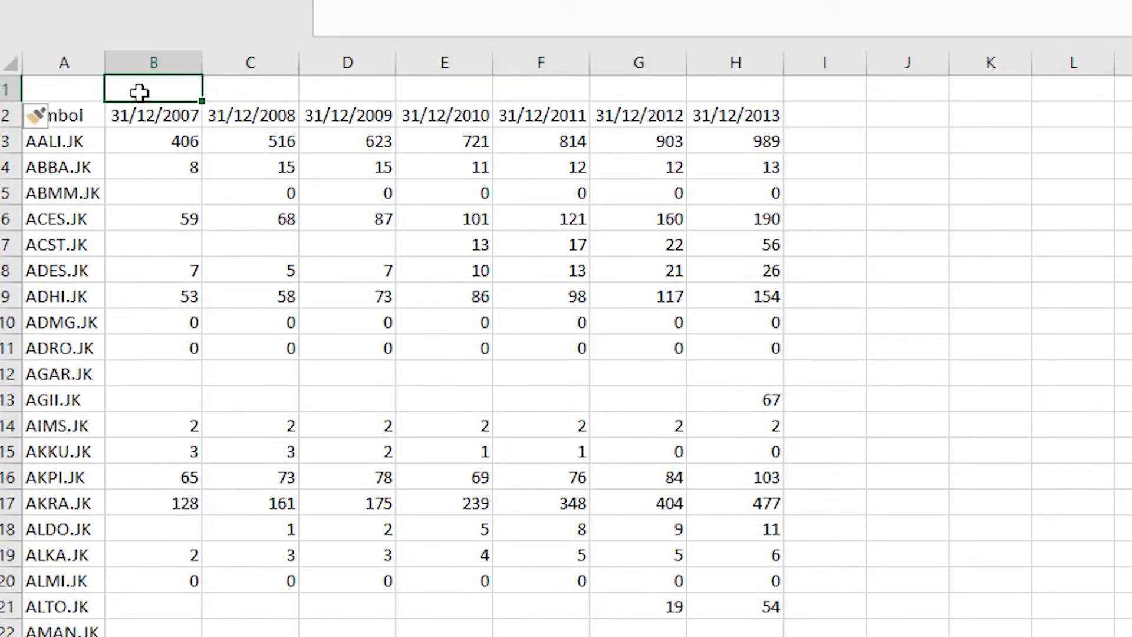
pyautogui.write('A1')
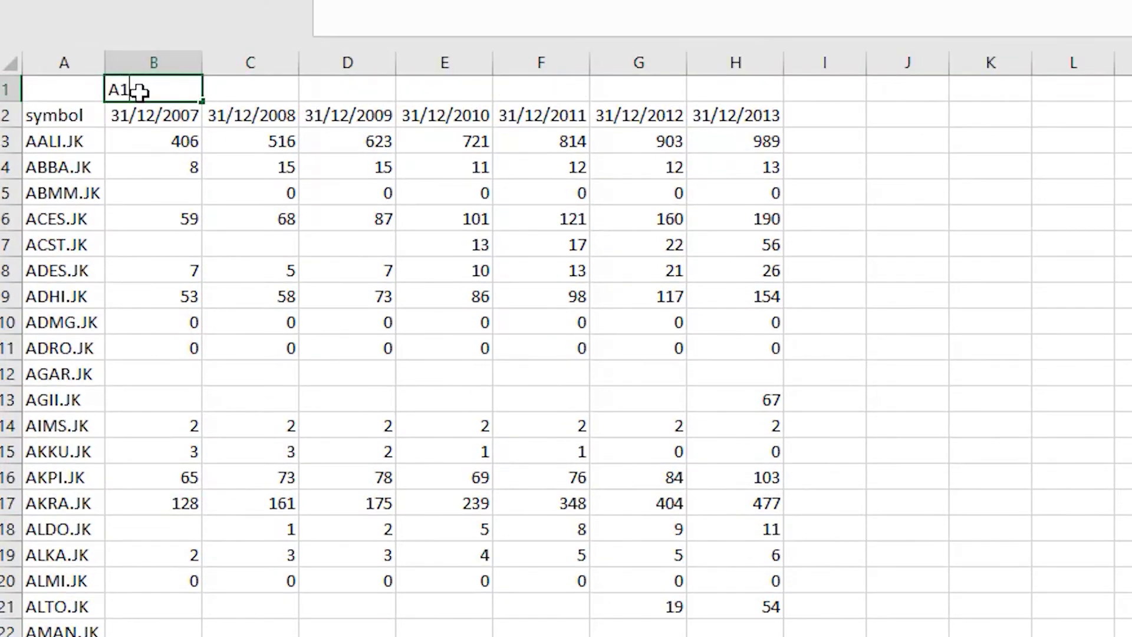
pyautogui.press('Return')
pyautogui.click(139, 91)
pyautogui.moveTo(202, 100); pyautogui.dragTo(761, 105)
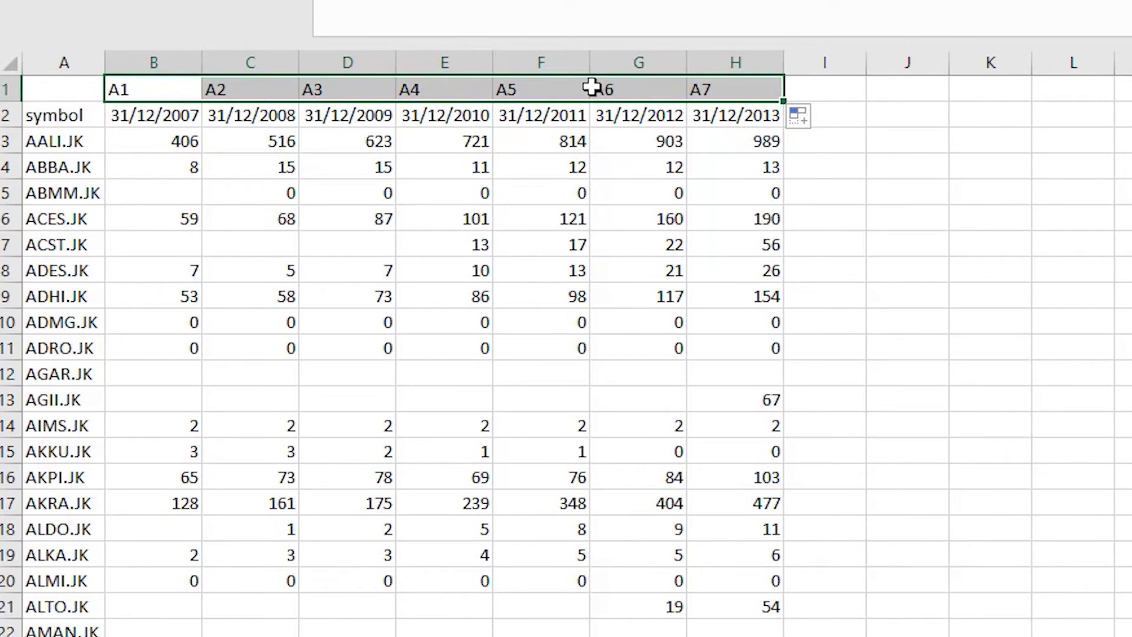
# Step: Copy the codes and dates in B1:H2 and paste them transposed at cell A1 of a new worksheet
pyautogui.click(147, 88)
pyautogui.moveTo(147, 87); pyautogui.dragTo(729, 93)
pyautogui.moveTo(142, 86); pyautogui.dragTo(715, 114)
pyautogui.rightClick(579, 93)
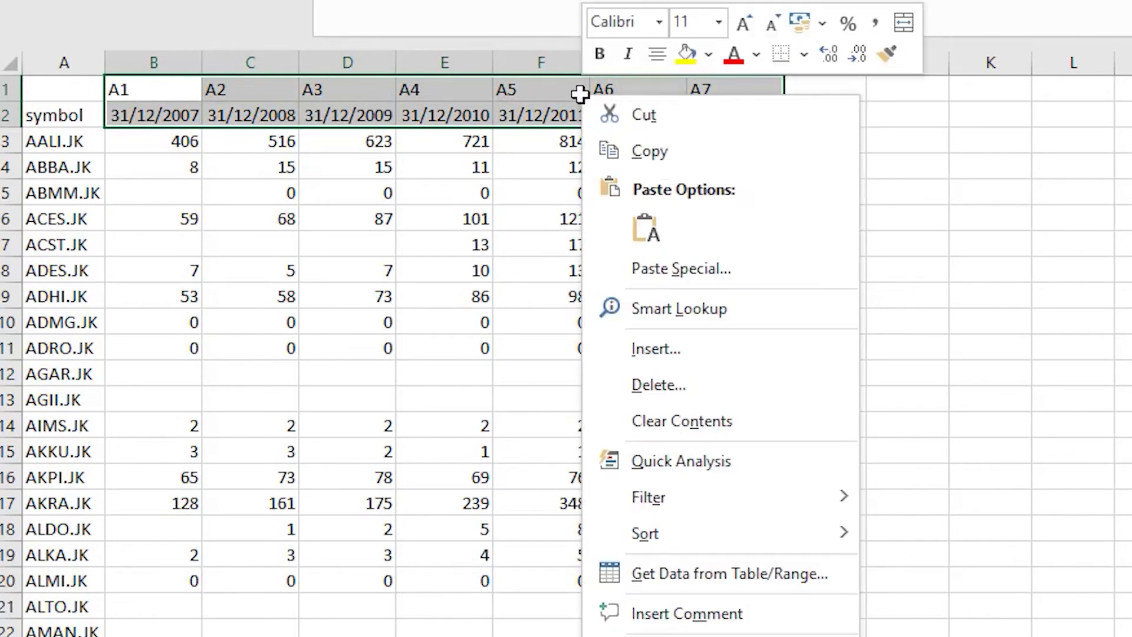
pyautogui.click(648, 155)
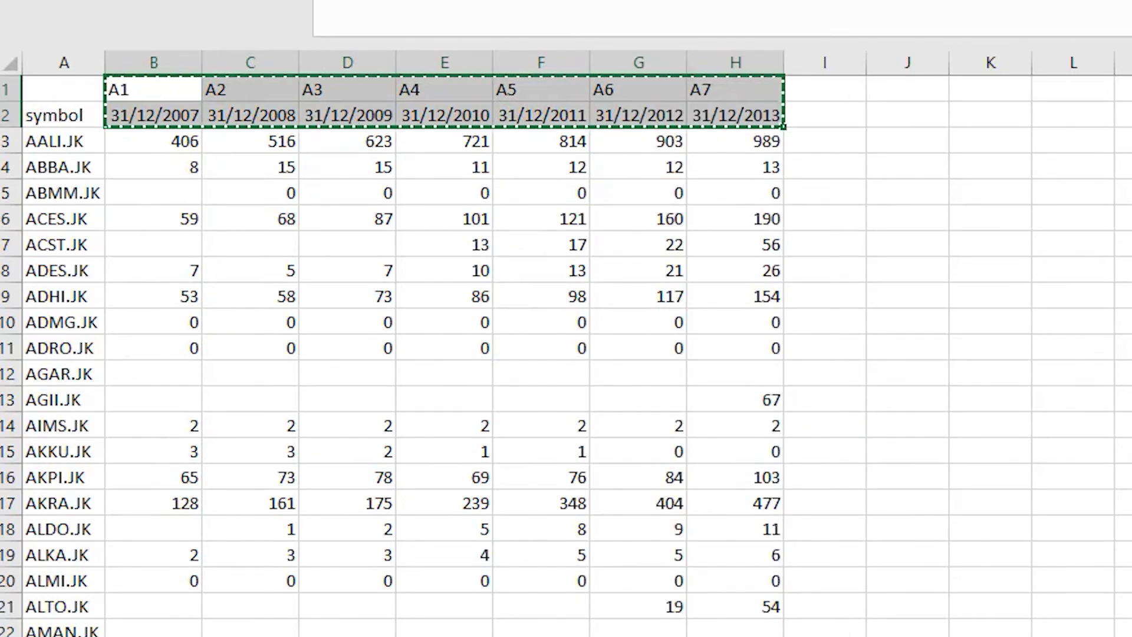
pyautogui.hotkey('shift', 'F11')
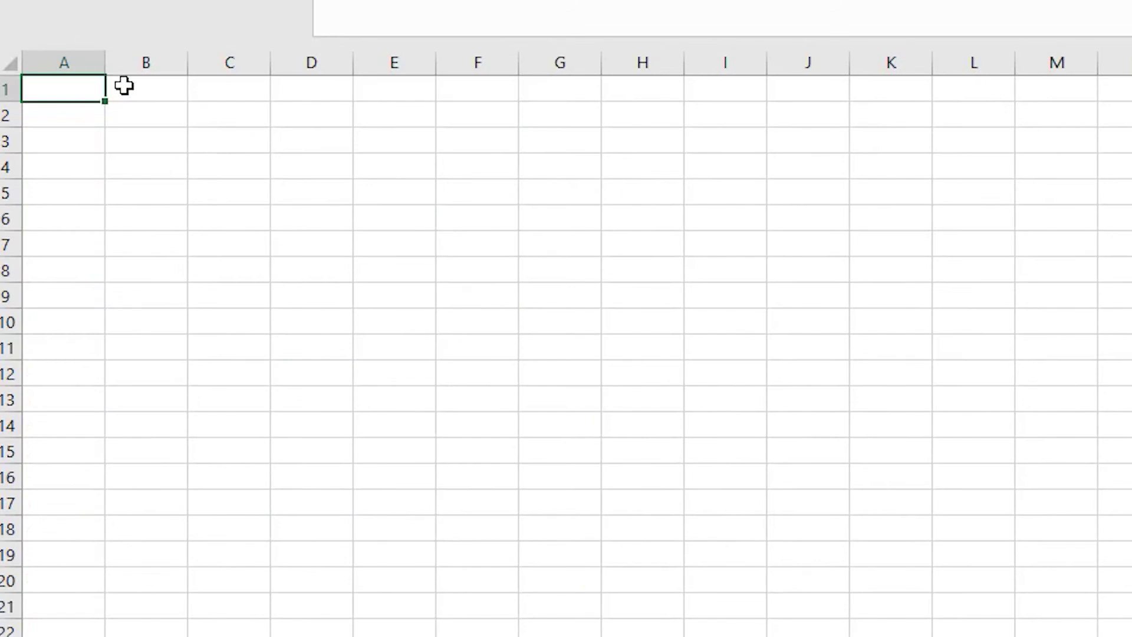
pyautogui.rightClick(63, 86)
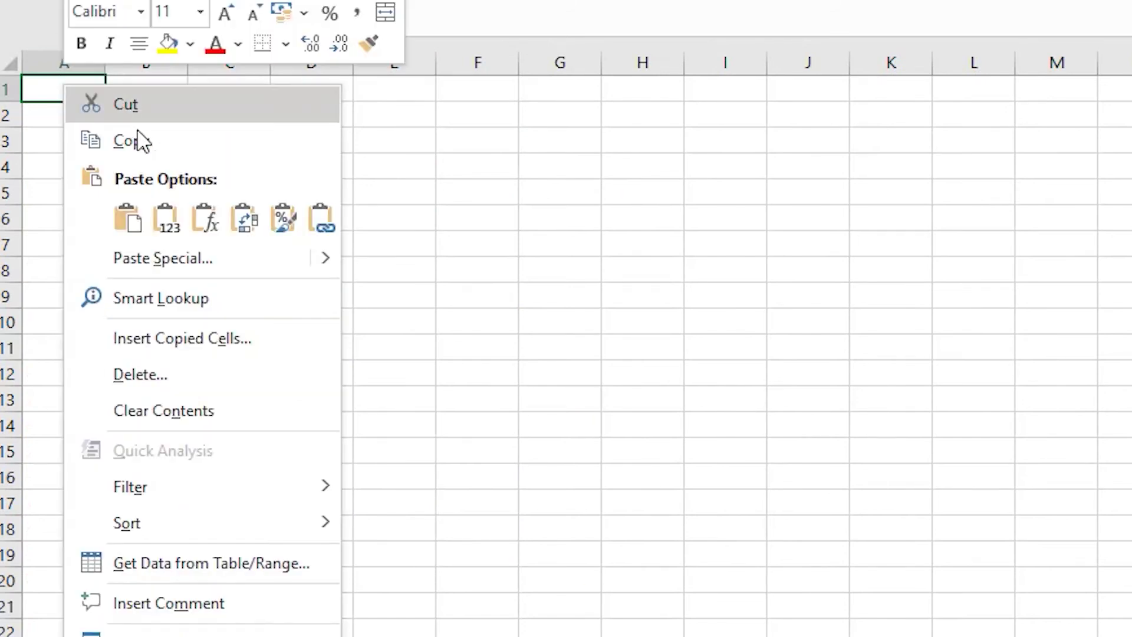
pyautogui.click(244, 236)
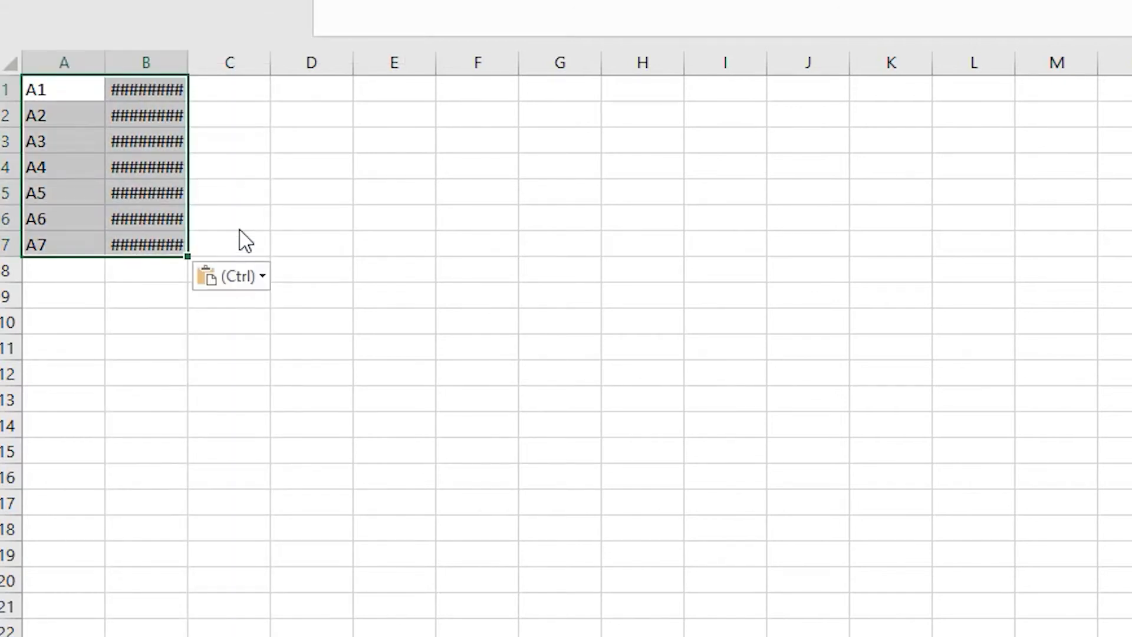
# Step: Insert a row above the transposed list, widen column B to fit the dates, and enter the headers "code" and "date"
pyautogui.click(8, 89)
pyautogui.rightClick(8, 89)
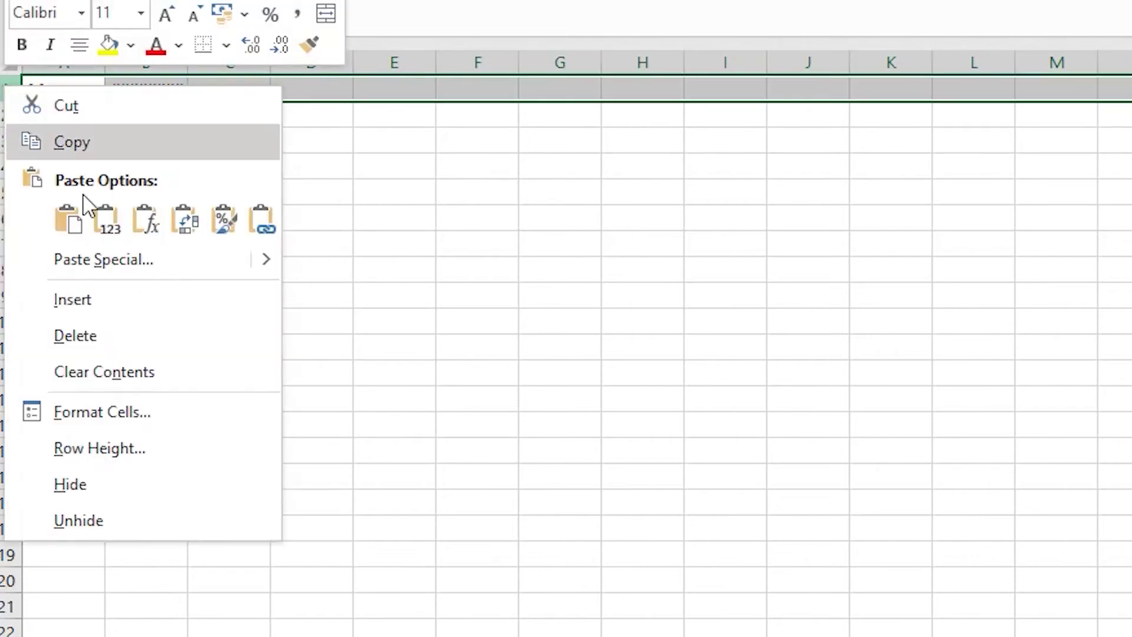
pyautogui.click(87, 301)
pyautogui.doubleClick(189, 63)
pyautogui.click(71, 89)
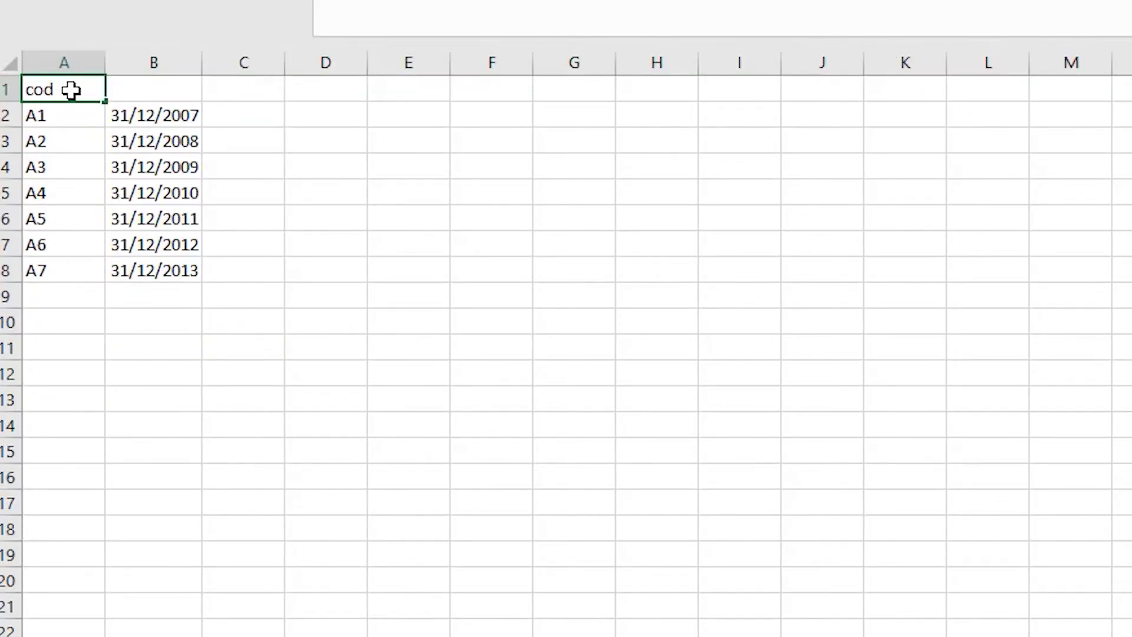
pyautogui.press('Tab')
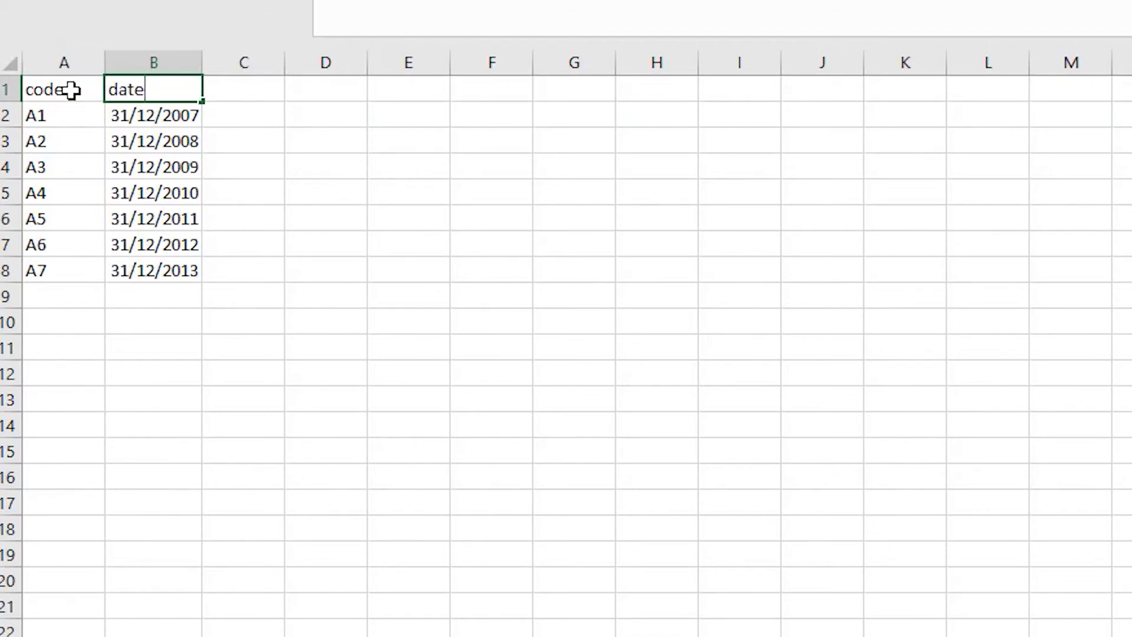
pyautogui.click(194, 211)
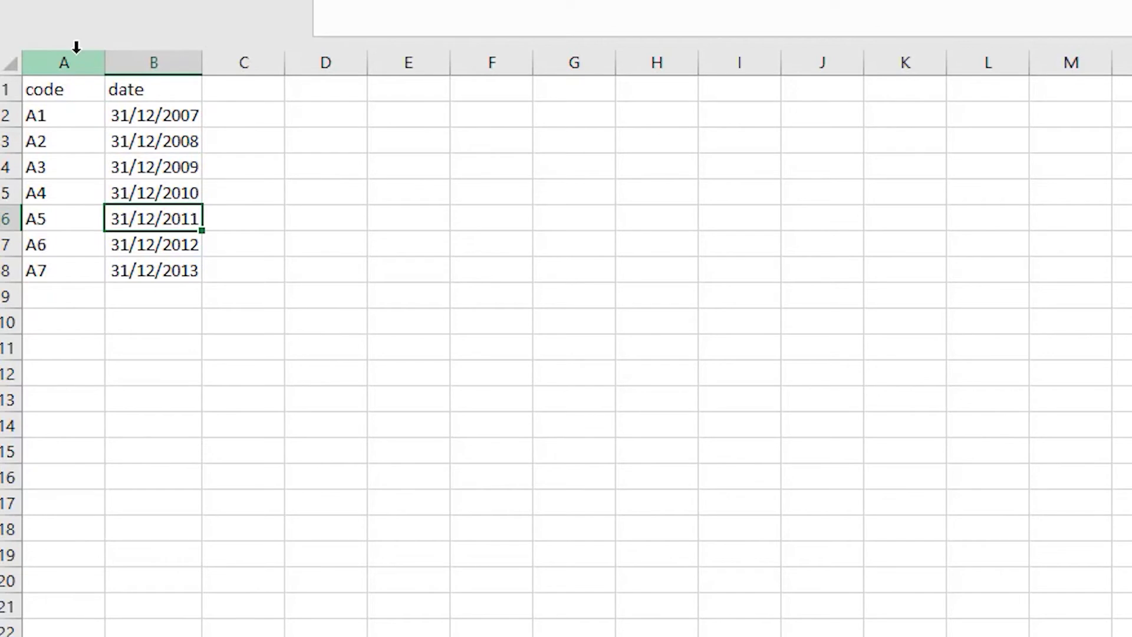
# Step: Replace every "A" in the code column with nothing so only the numbers remain
pyautogui.click(76, 47)
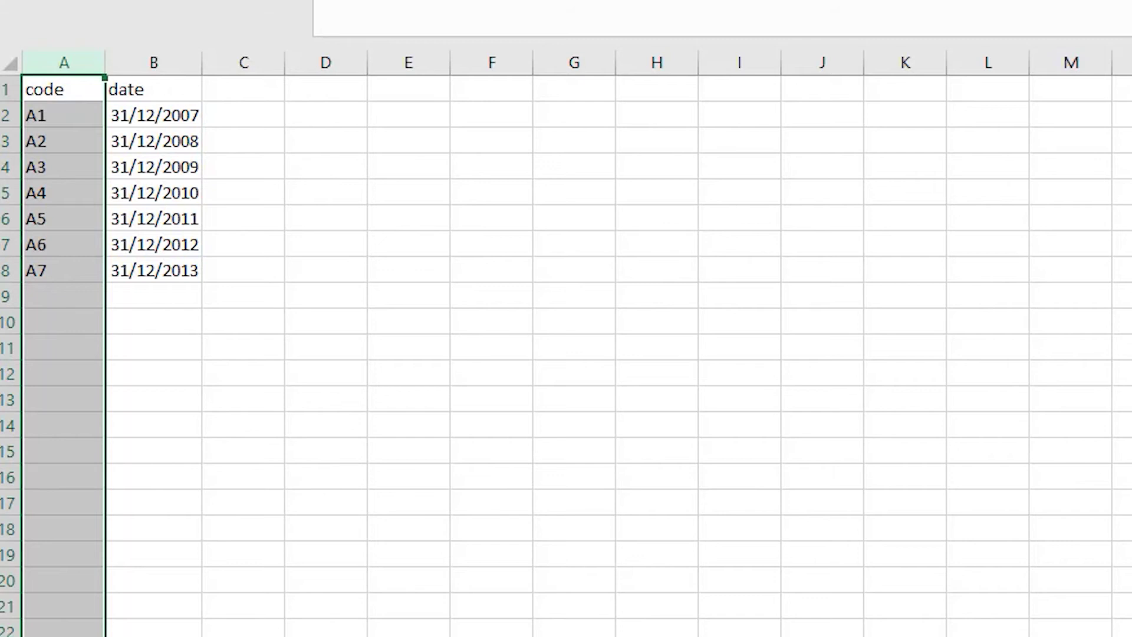
pyautogui.hotkey('ctrl', 'h')
pyautogui.moveTo(1108, 171); pyautogui.dragTo(795, 177)
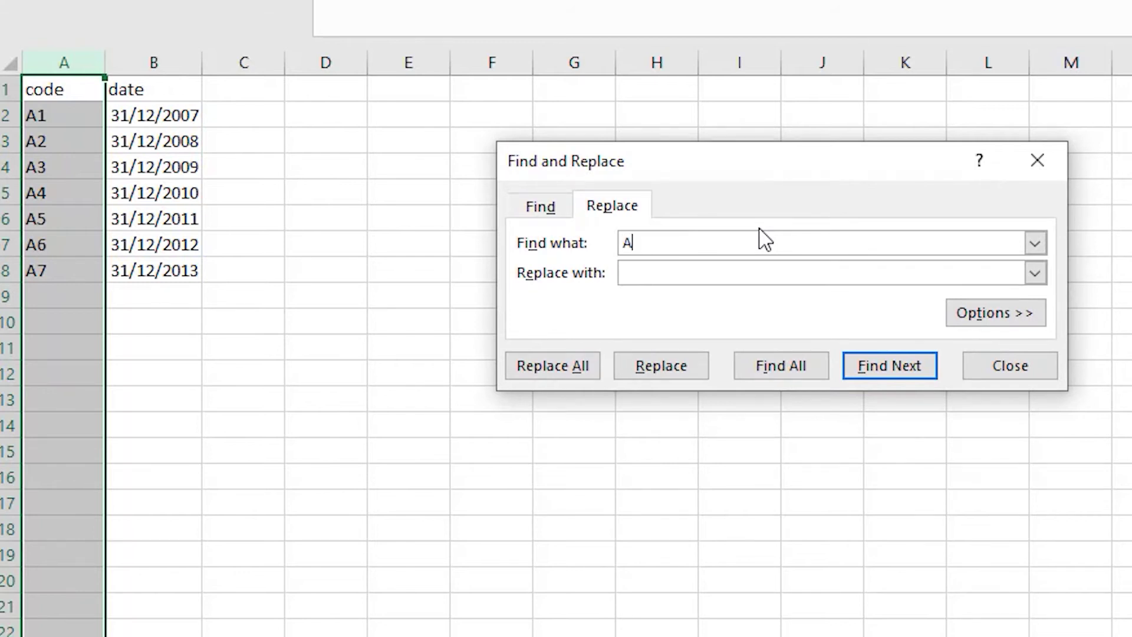
pyautogui.click(556, 367)
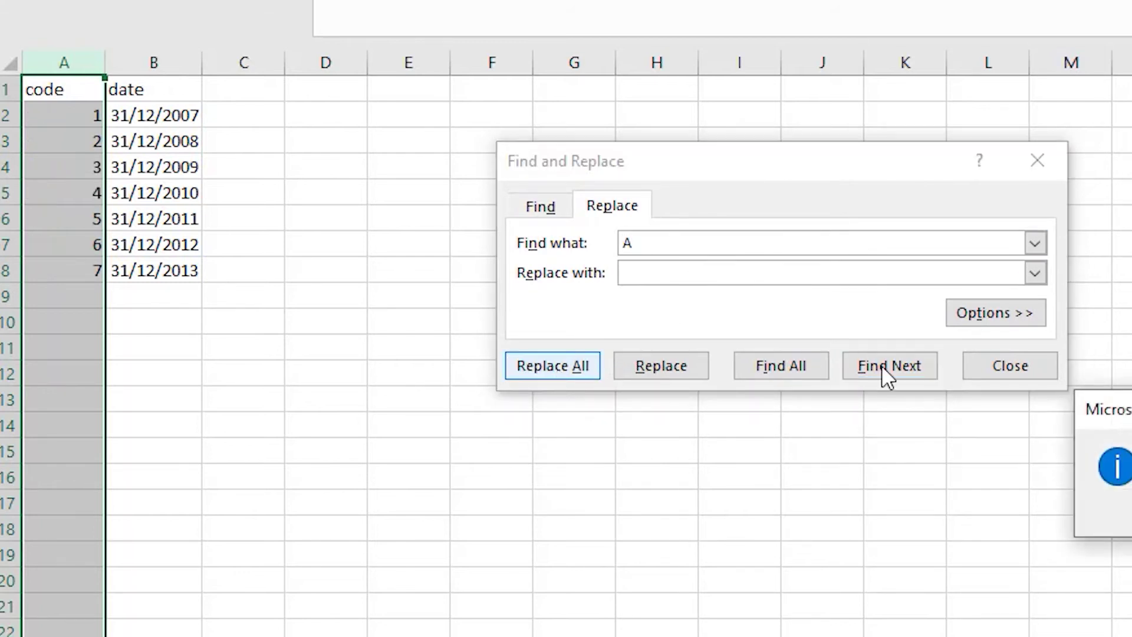
pyautogui.press('Return')
pyautogui.click(1010, 365)
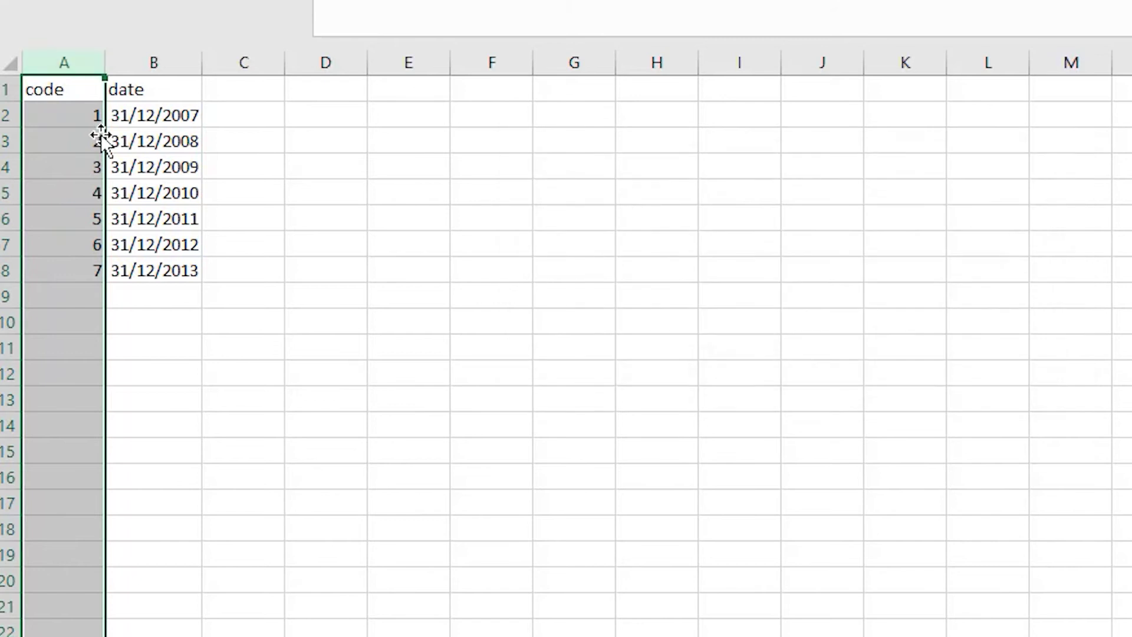
pyautogui.click(101, 137)
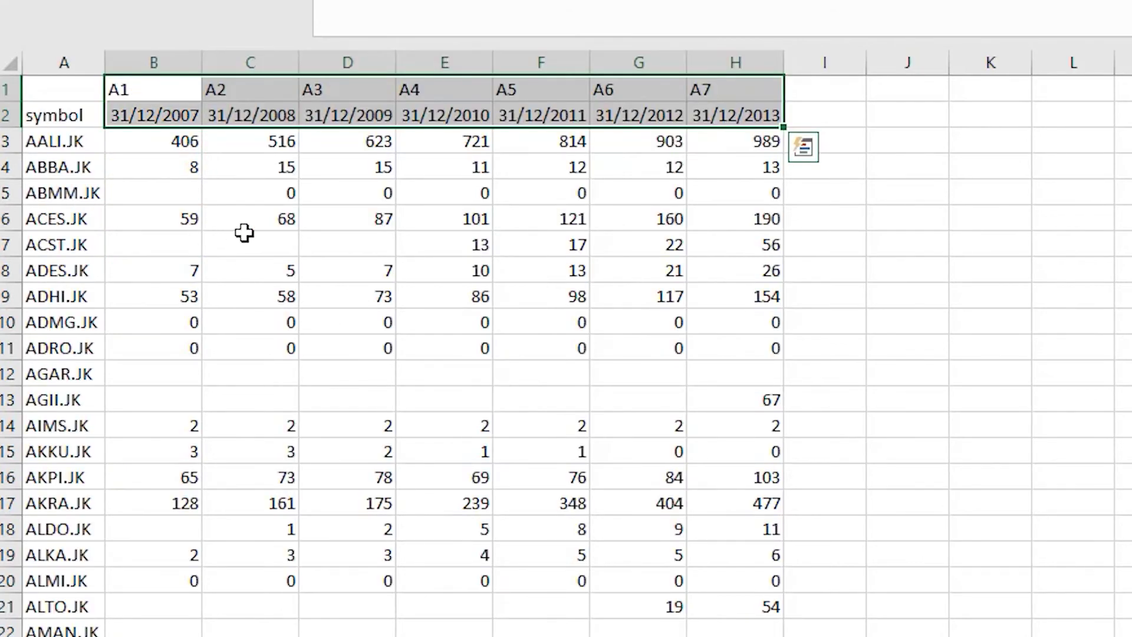
# Step: On the original data sheet, overwrite the date headers with the codes A1 to A7 and delete the extra first row
pyautogui.click(244, 232)
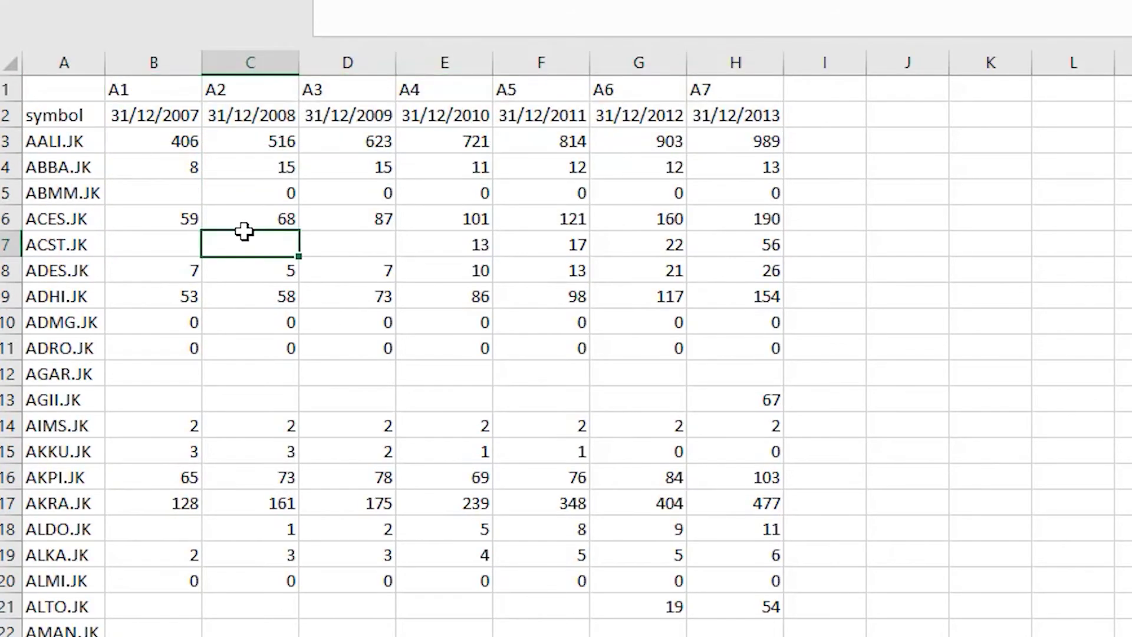
pyautogui.moveTo(148, 87); pyautogui.dragTo(713, 82)
pyautogui.hotkey('ctrl', 'c')
pyautogui.click(161, 113)
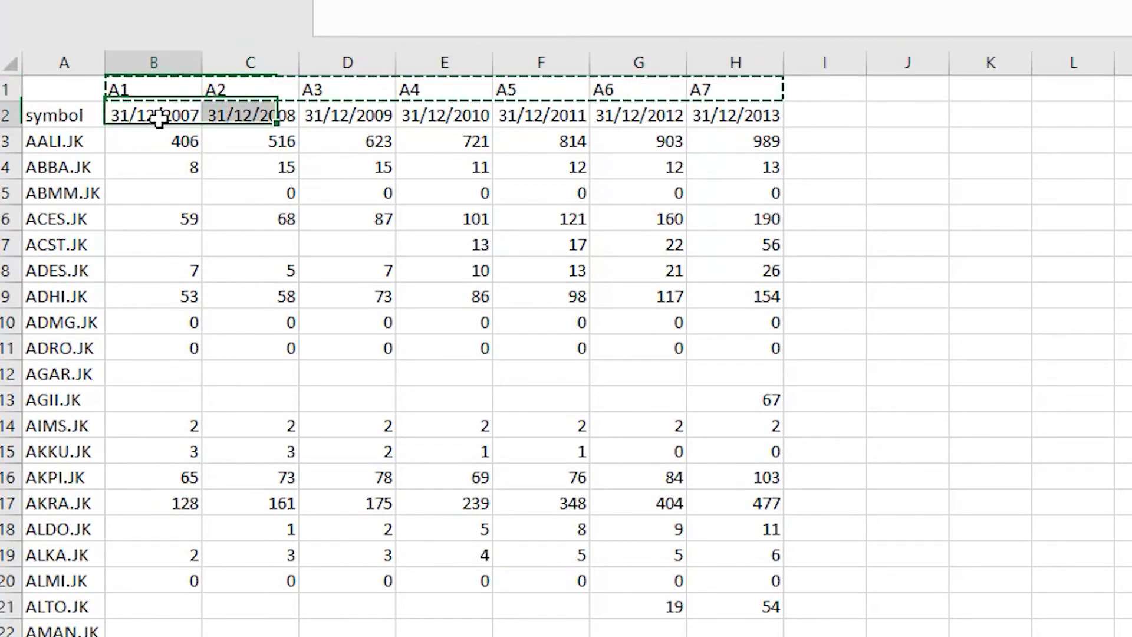
pyautogui.hotkey('ctrl', 'v')
pyautogui.click(9, 88)
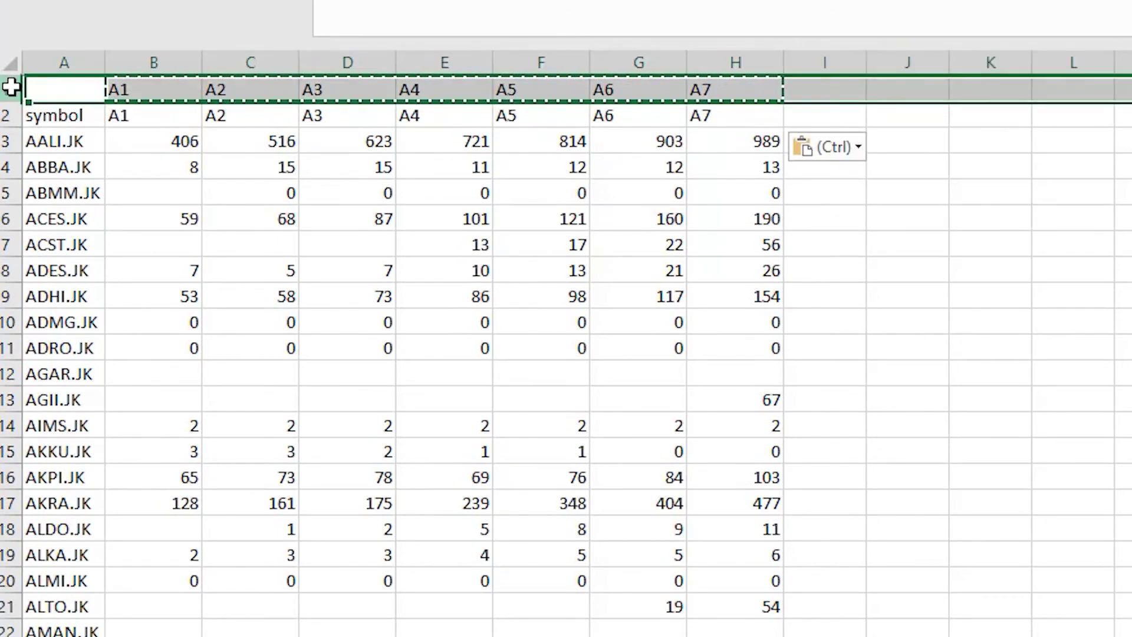
pyautogui.rightClick(9, 89)
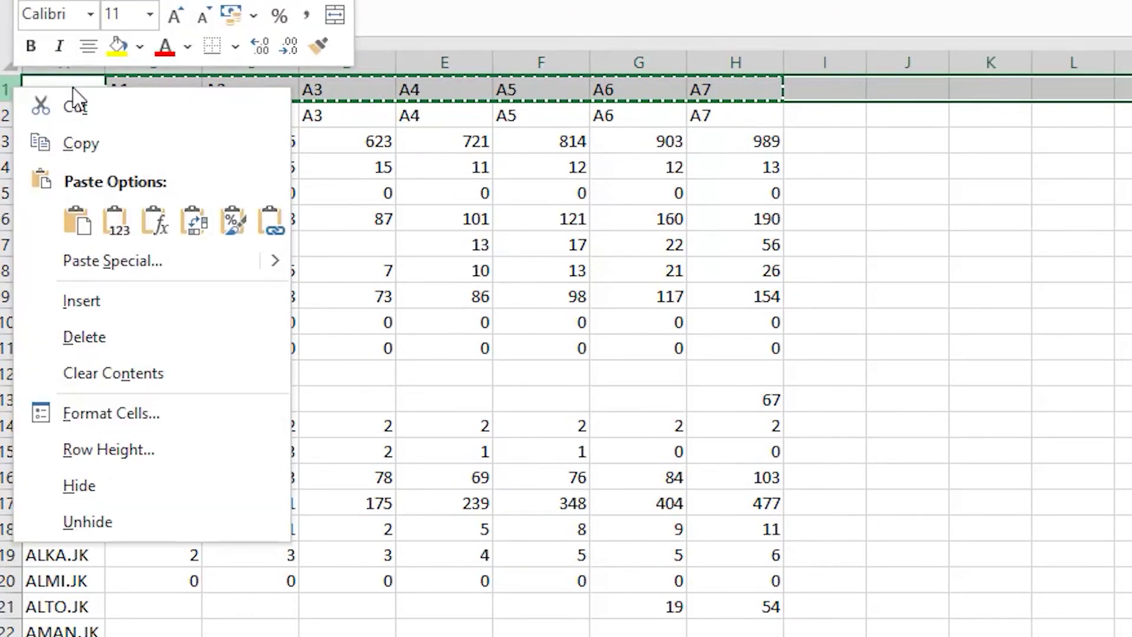
pyautogui.click(147, 348)
pyautogui.click(229, 157)
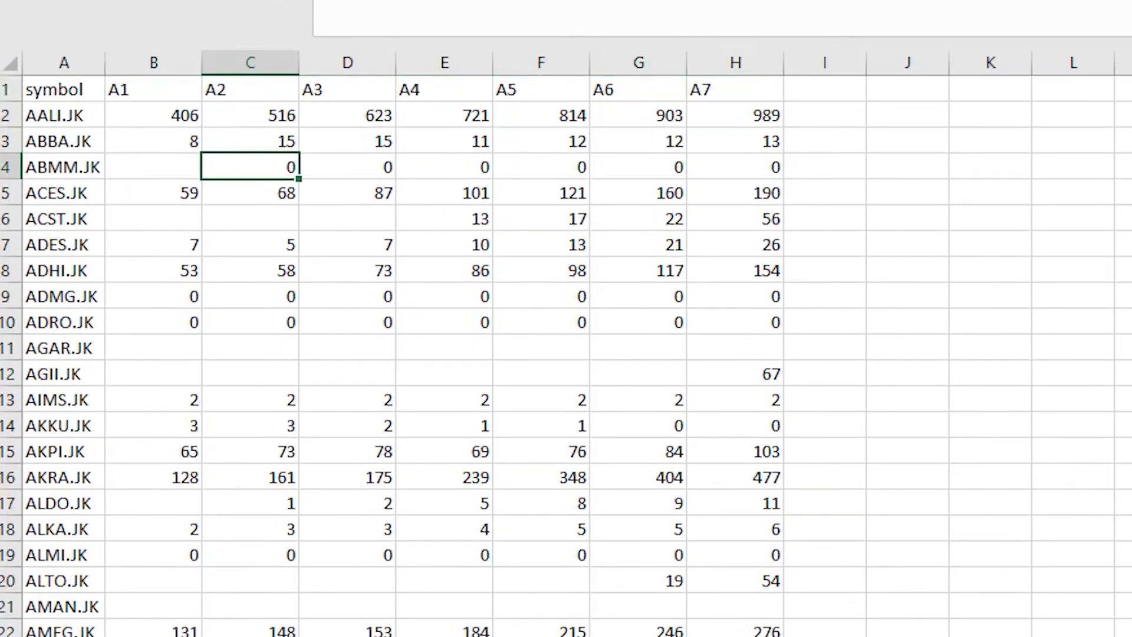
pyautogui.moveTo(134, 86); pyautogui.dragTo(760, 88)
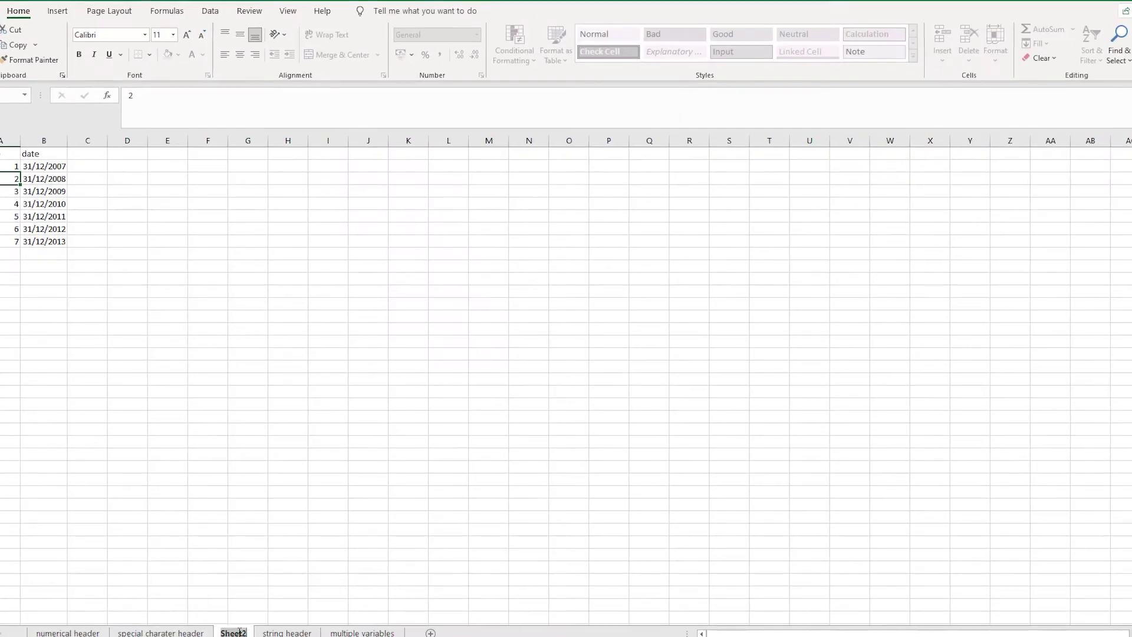
# Step: Rename the worksheet holding the code and date list as "change name"
pyautogui.doubleClick(233, 632)
pyautogui.write('change name')
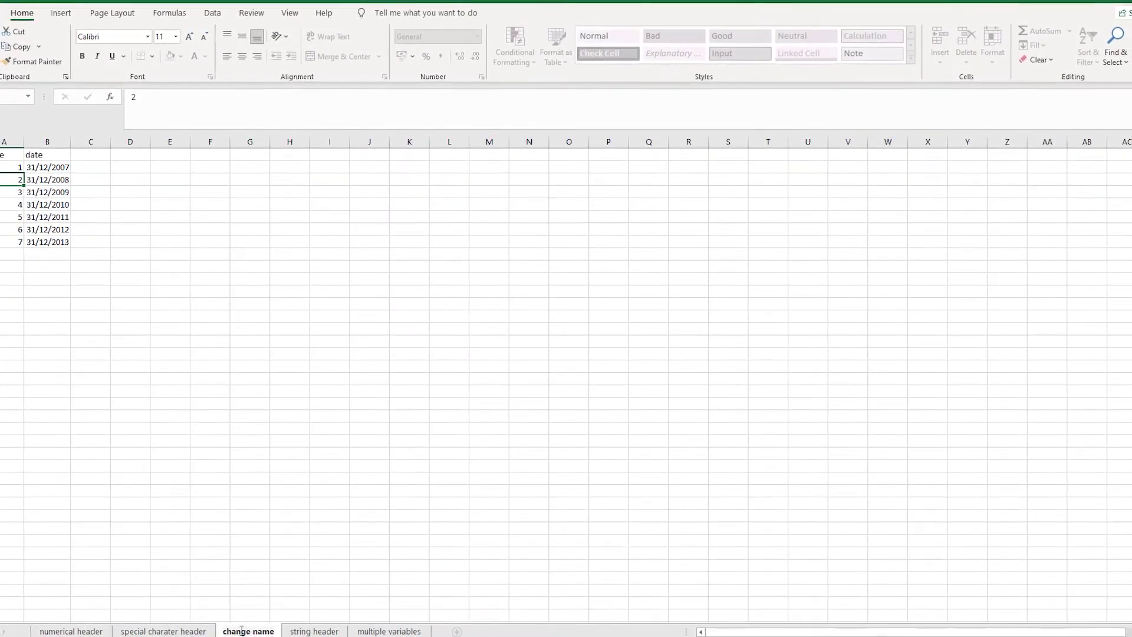
pyautogui.click(221, 531)
pyautogui.click(250, 576)
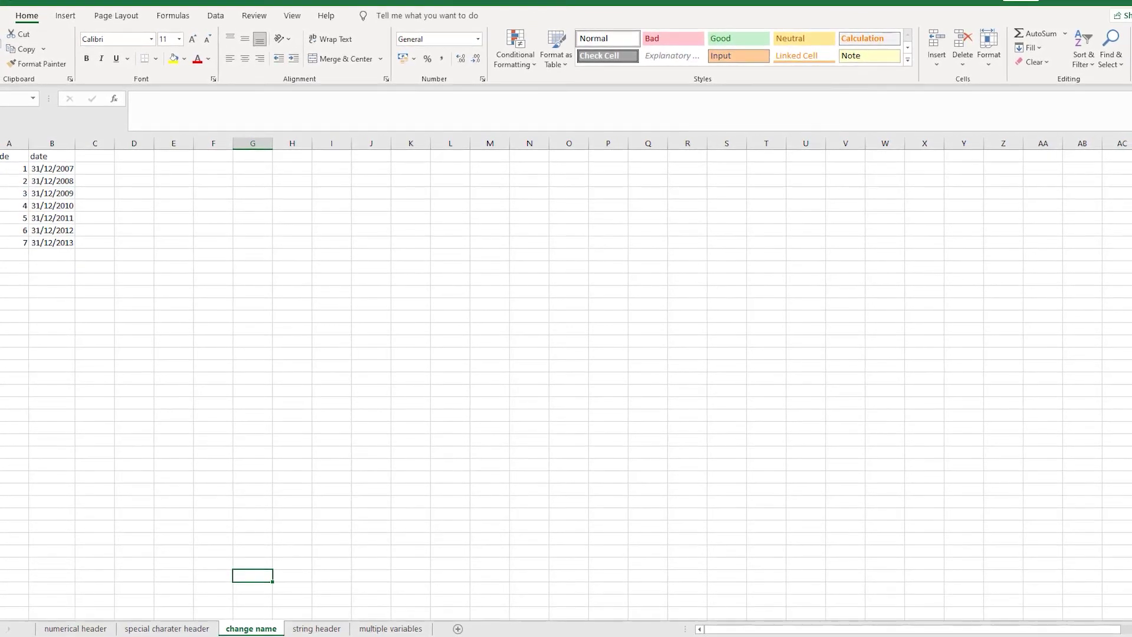
# Step: Switch to Stata and import the "change name" sheet of reshape example data.xlsx with its first row as variable names, replacing the data in memory
pyautogui.hotkey('alt', 'Tab')
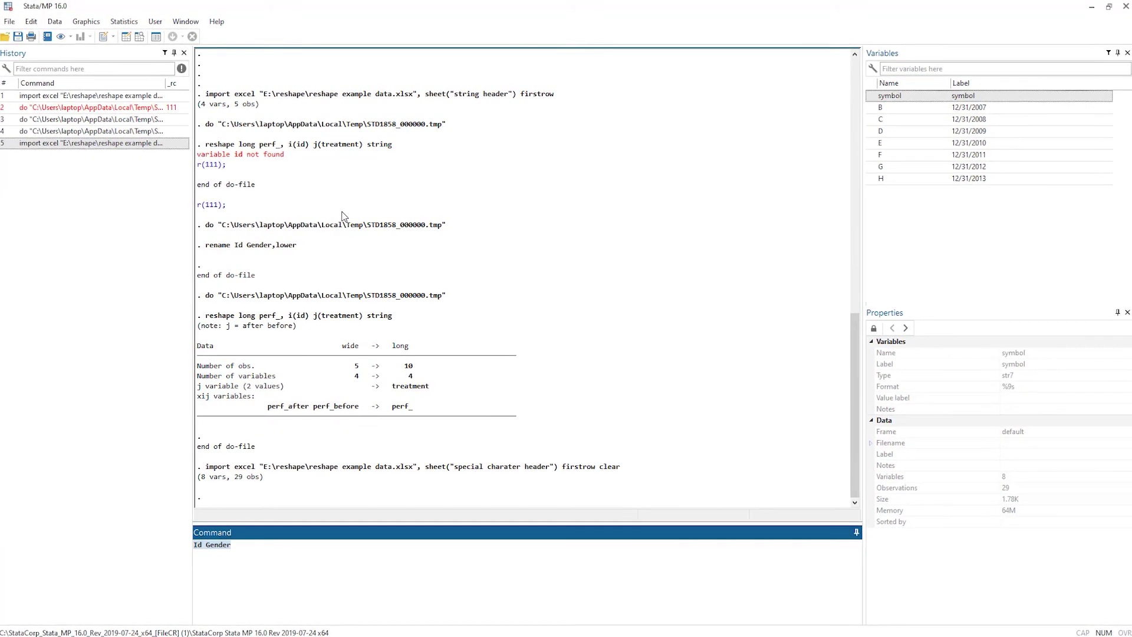
pyautogui.click(12, 23)
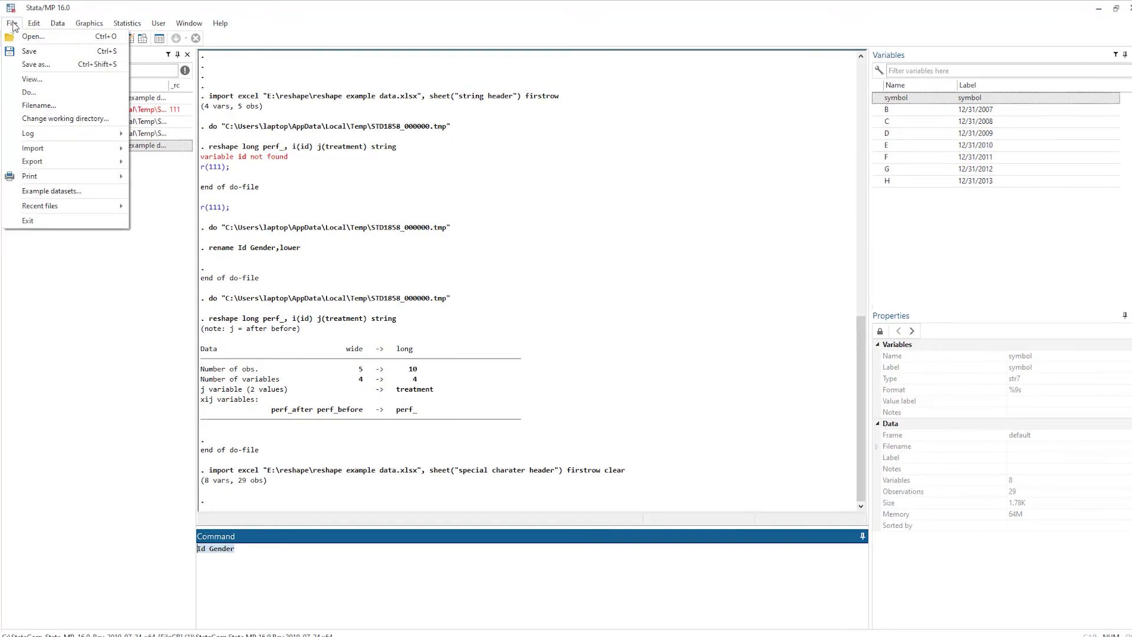
pyautogui.moveTo(53, 147)
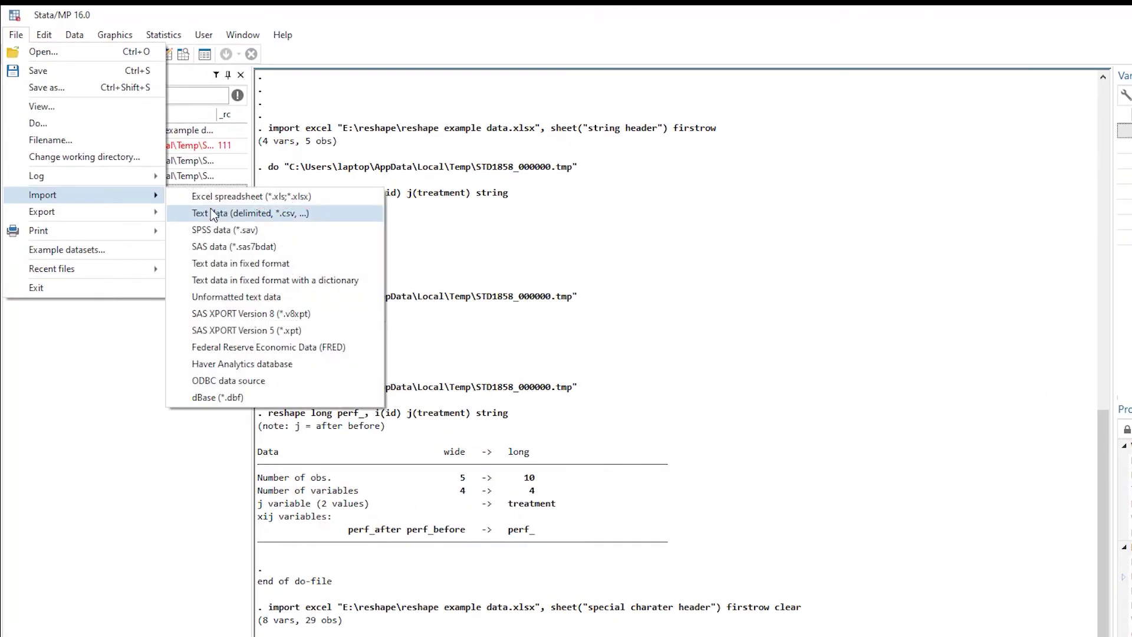
pyautogui.click(218, 196)
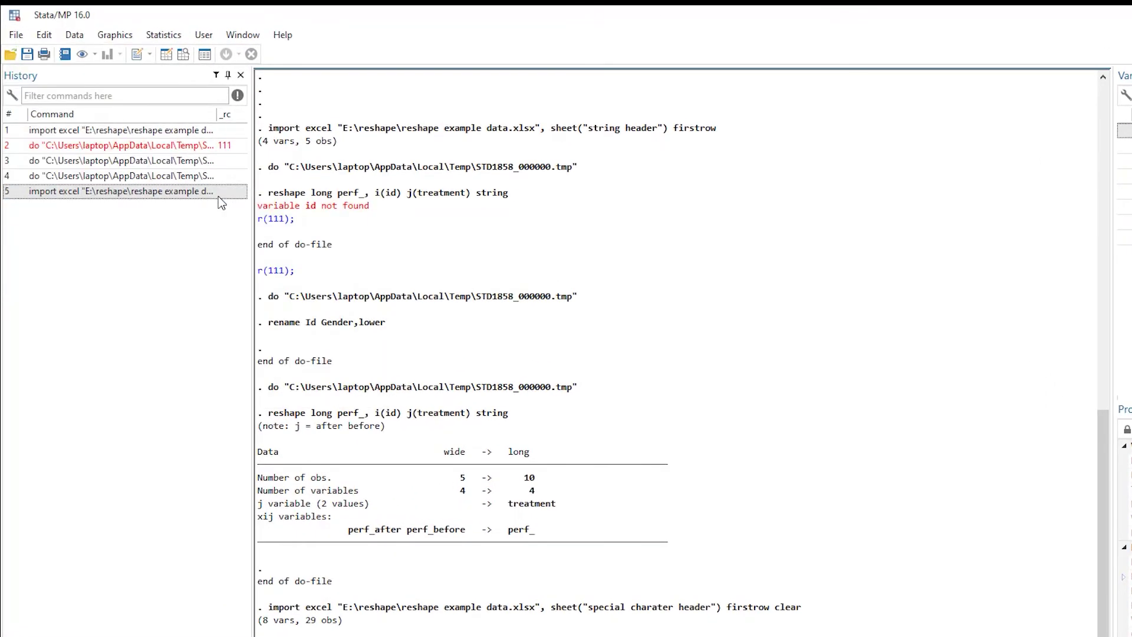
pyautogui.click(854, 303)
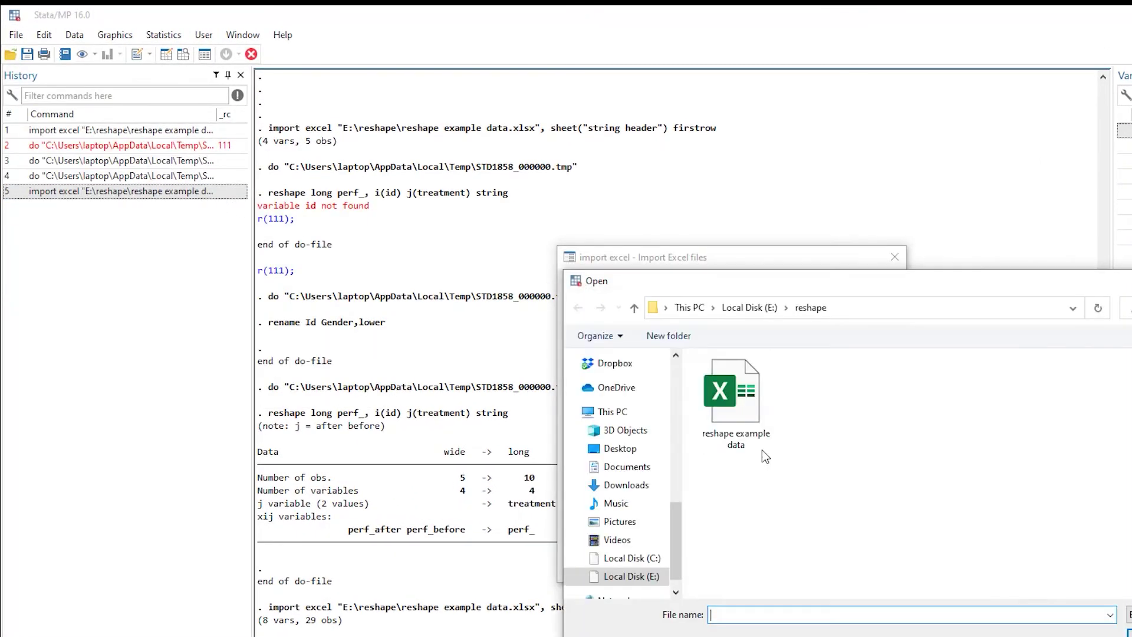
pyautogui.doubleClick(737, 431)
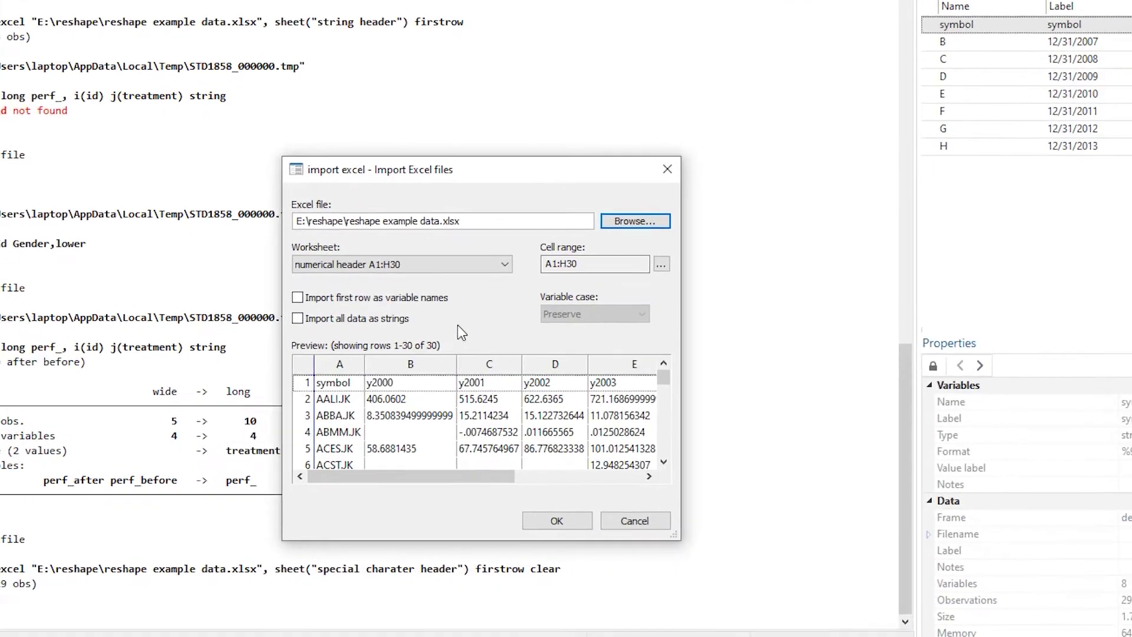
pyautogui.click(500, 265)
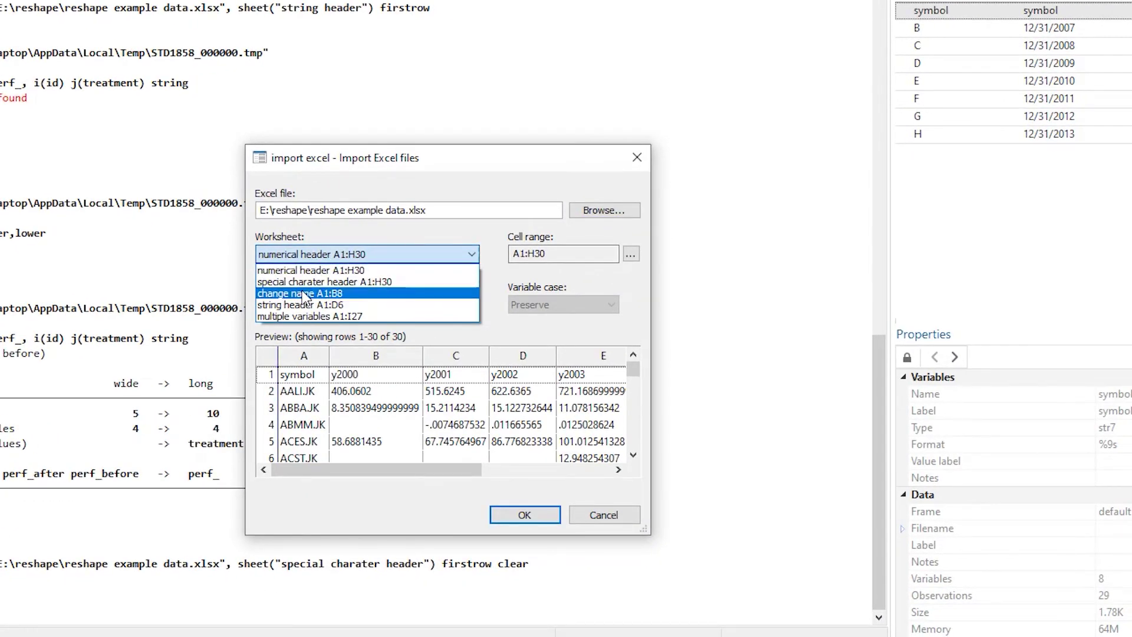
pyautogui.click(301, 294)
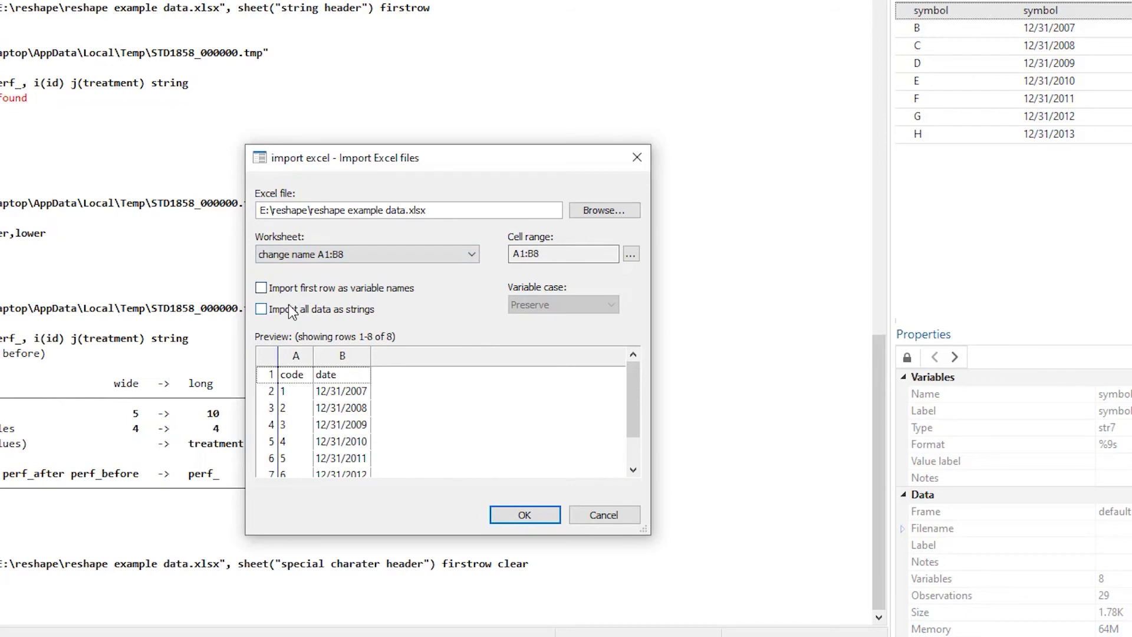
pyautogui.click(261, 289)
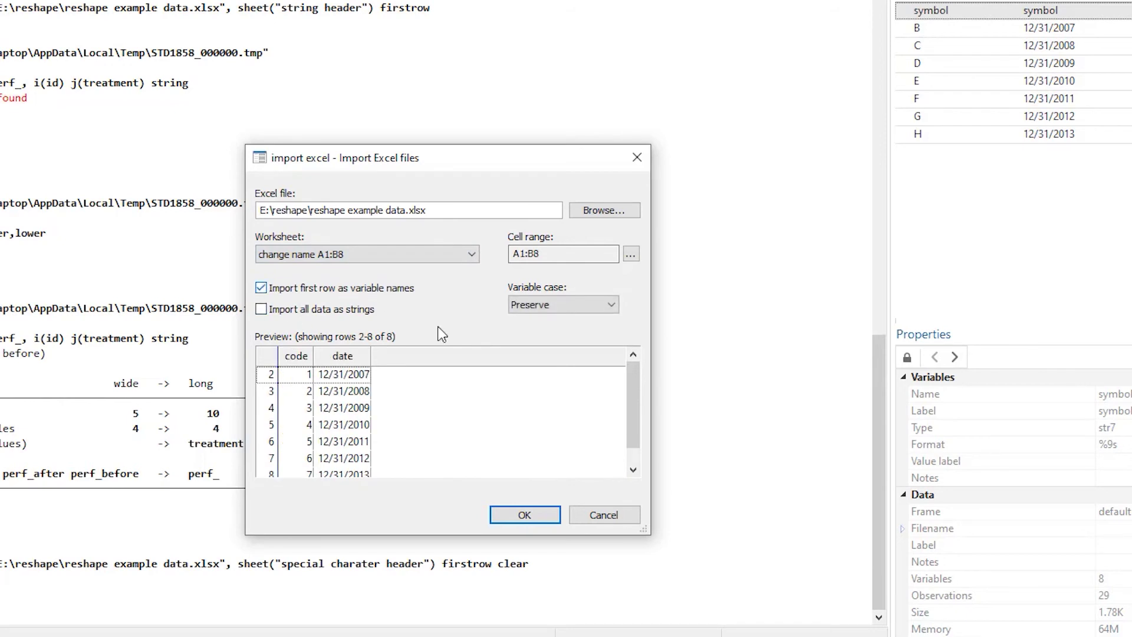
pyautogui.click(504, 516)
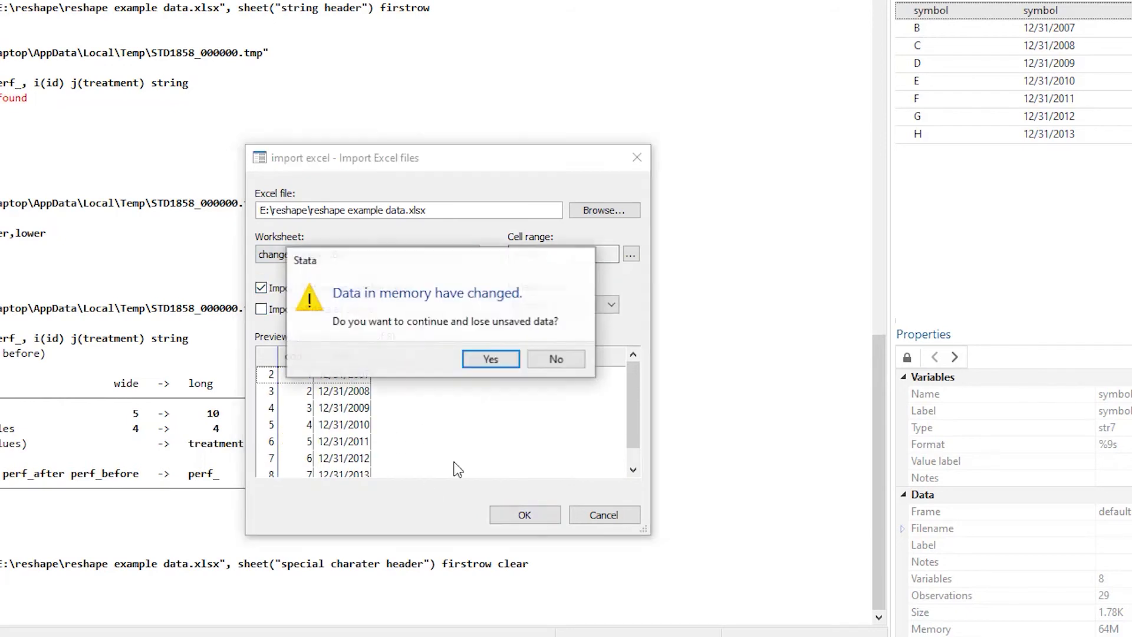
pyautogui.click(472, 359)
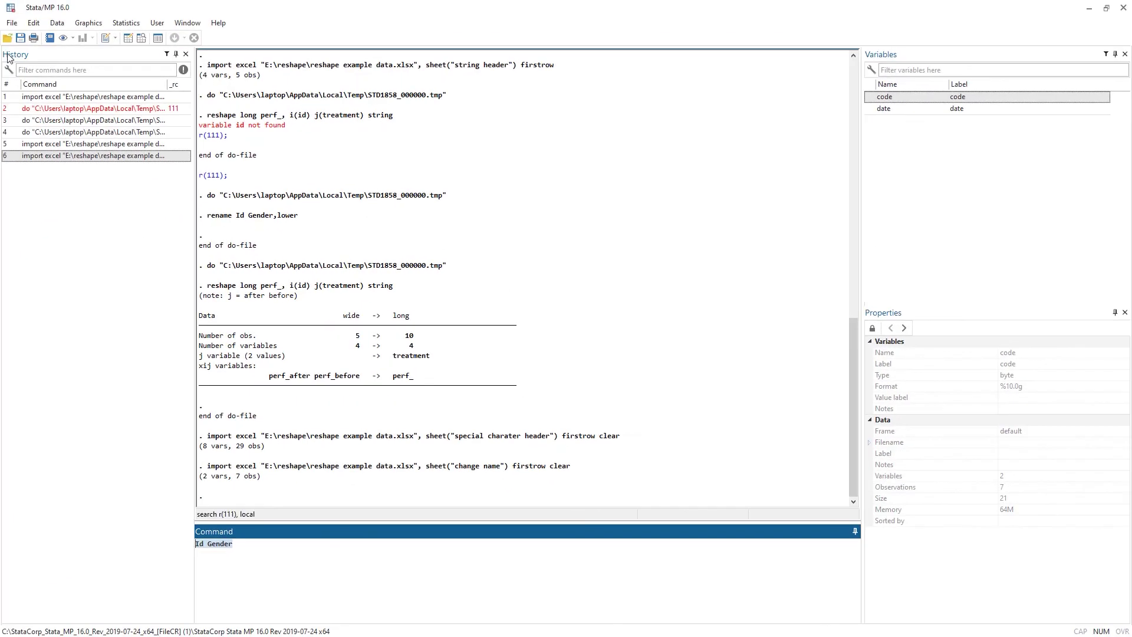
# Step: Save the imported code and date list as a Stata dataset named "change name" in the reshape folder
pyautogui.click(12, 22)
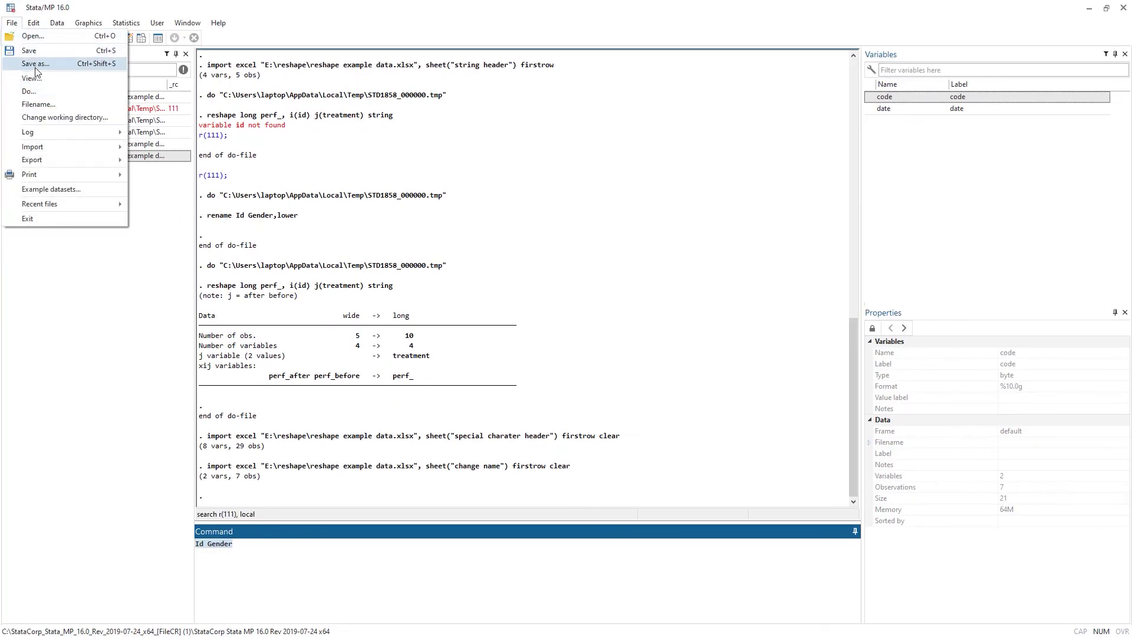
pyautogui.click(35, 63)
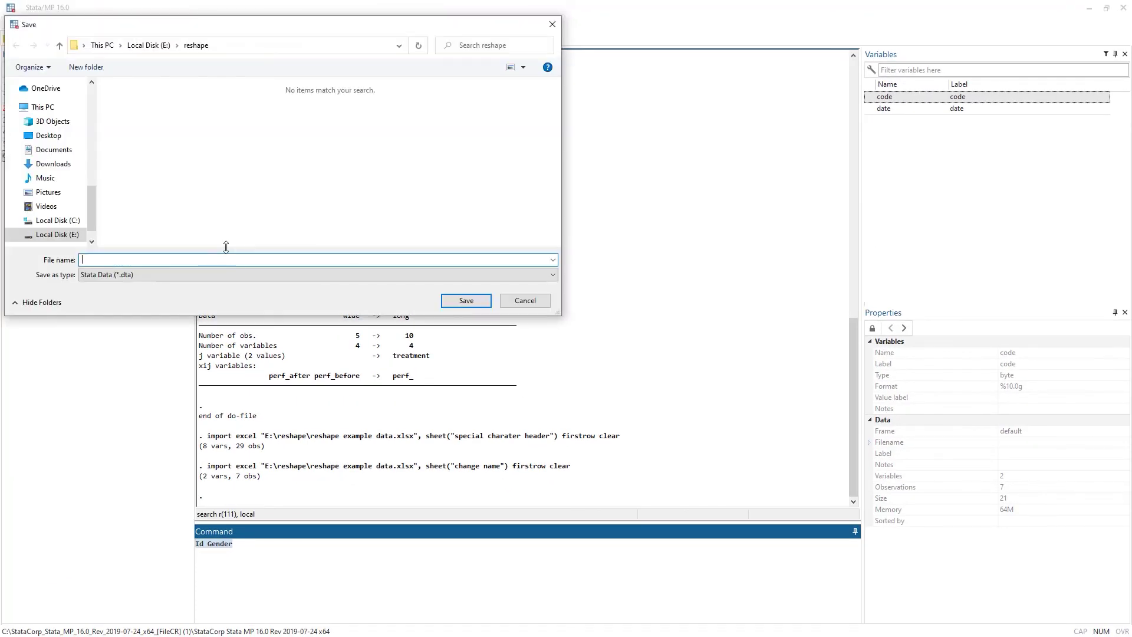
pyautogui.write('change name')
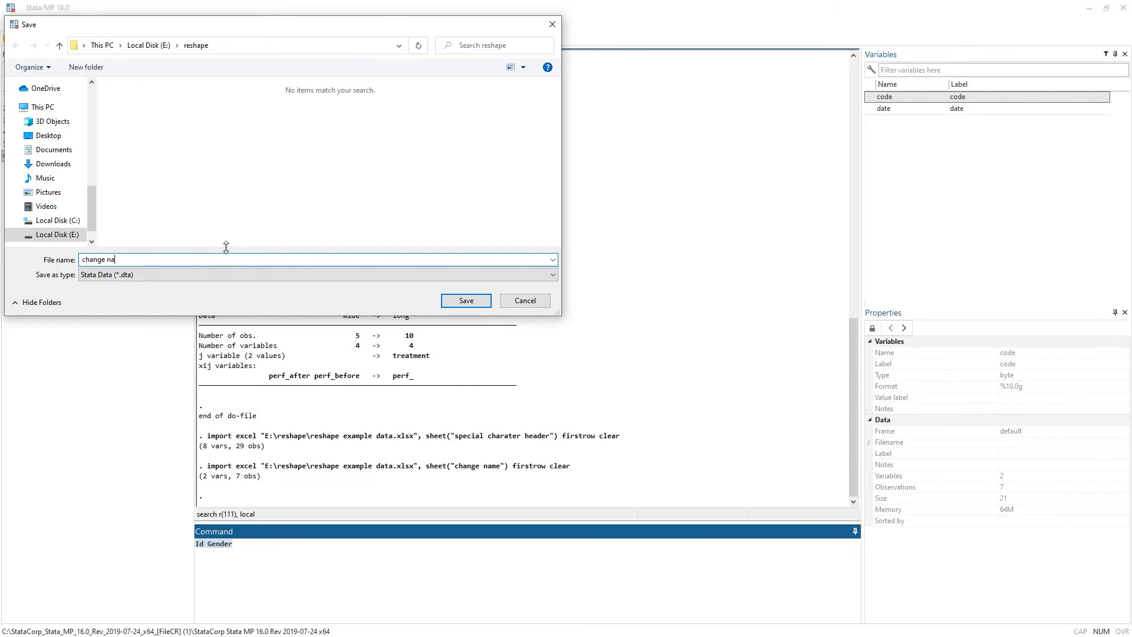
pyautogui.click(466, 300)
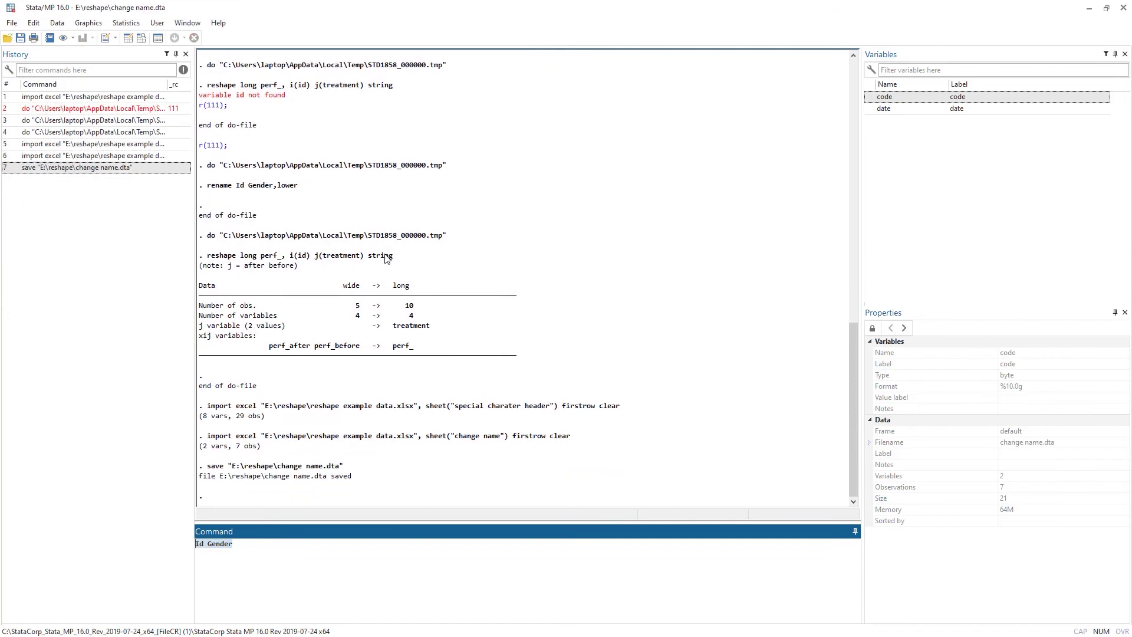
# Step: Import the "special charater header" sheet of reshape example data.xlsx with its first row as variable names, replacing the data in memory
pyautogui.click(12, 24)
pyautogui.moveTo(35, 146)
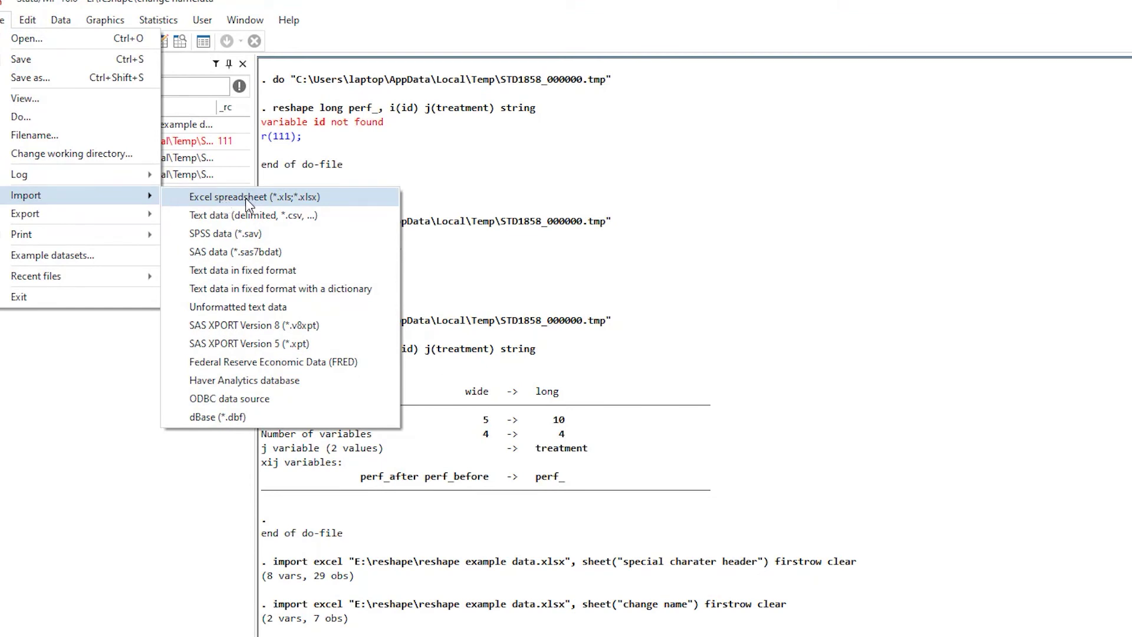
pyautogui.click(245, 197)
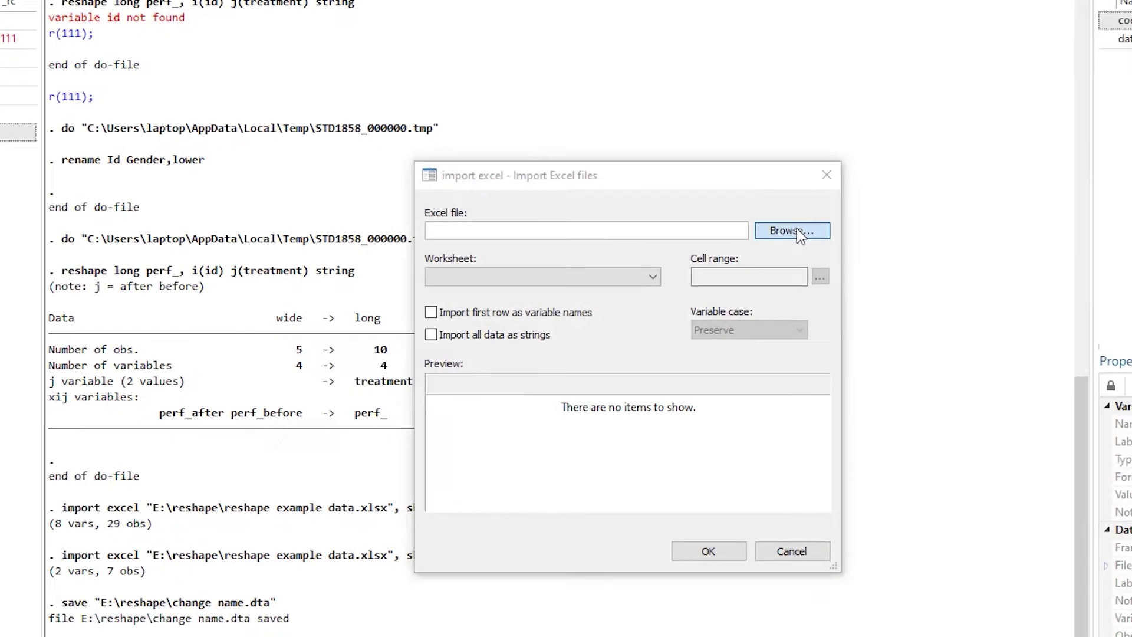
pyautogui.click(791, 230)
pyautogui.doubleClick(610, 310)
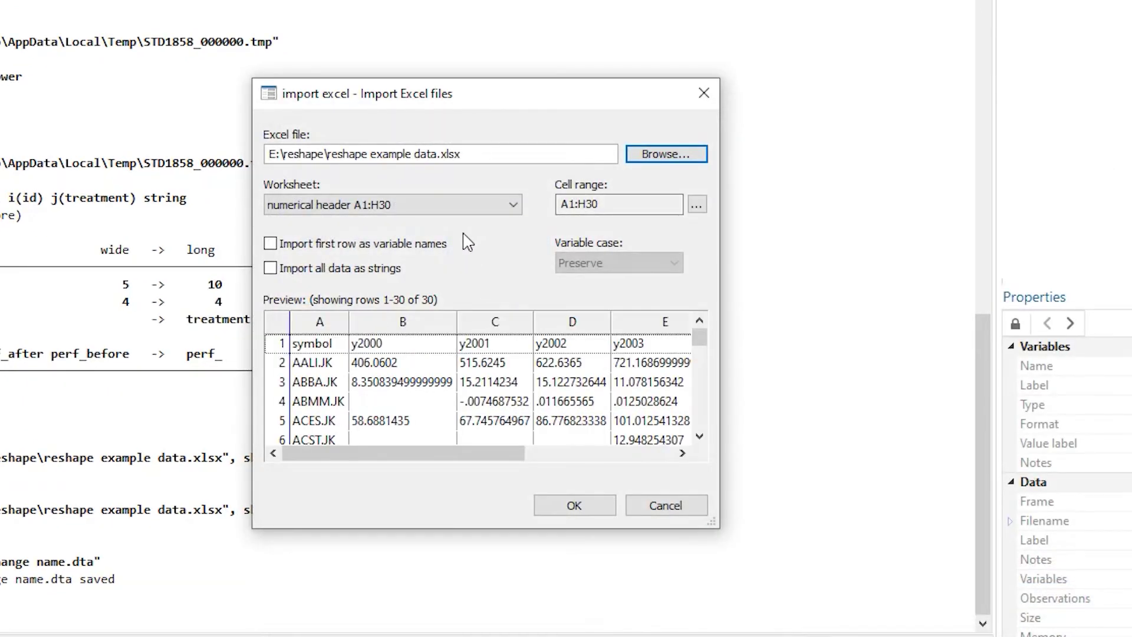
pyautogui.click(408, 204)
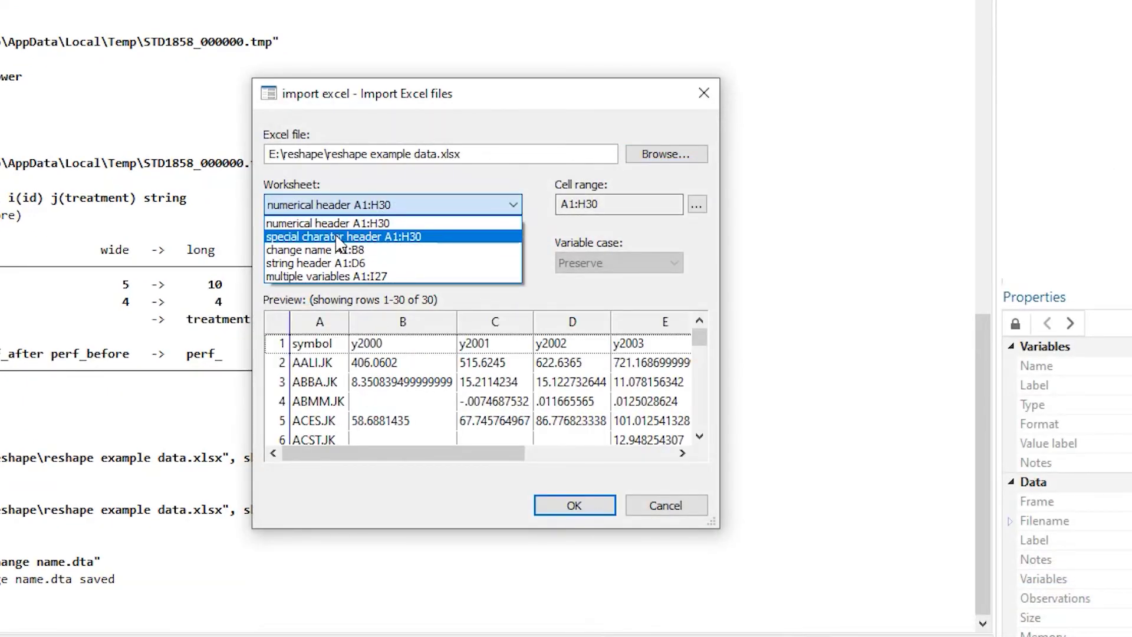
pyautogui.click(378, 238)
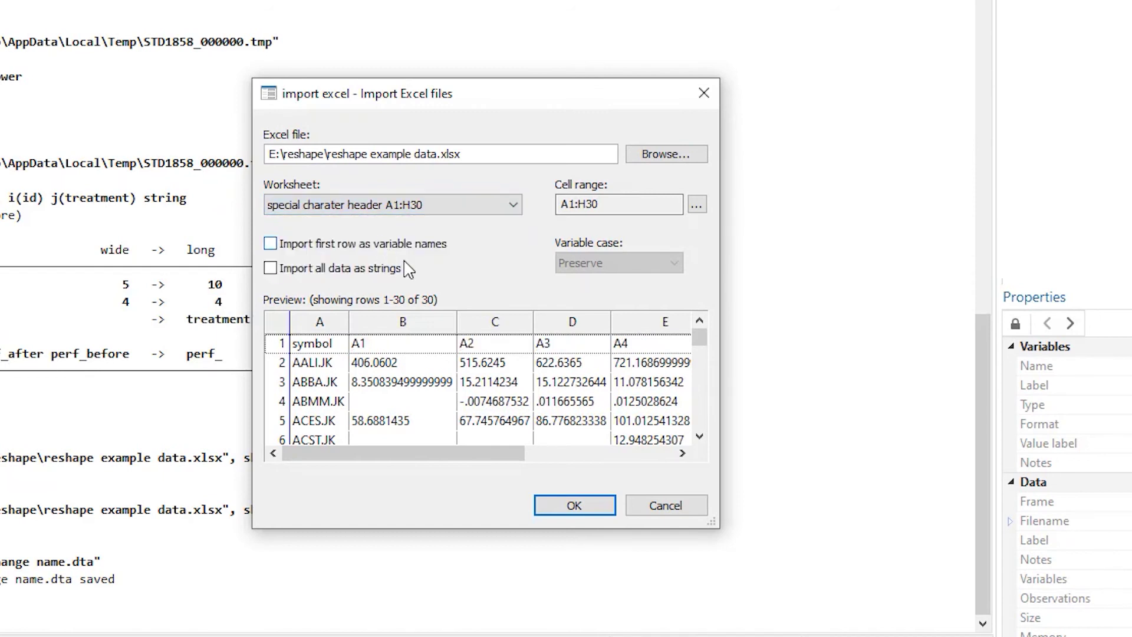
pyautogui.click(271, 244)
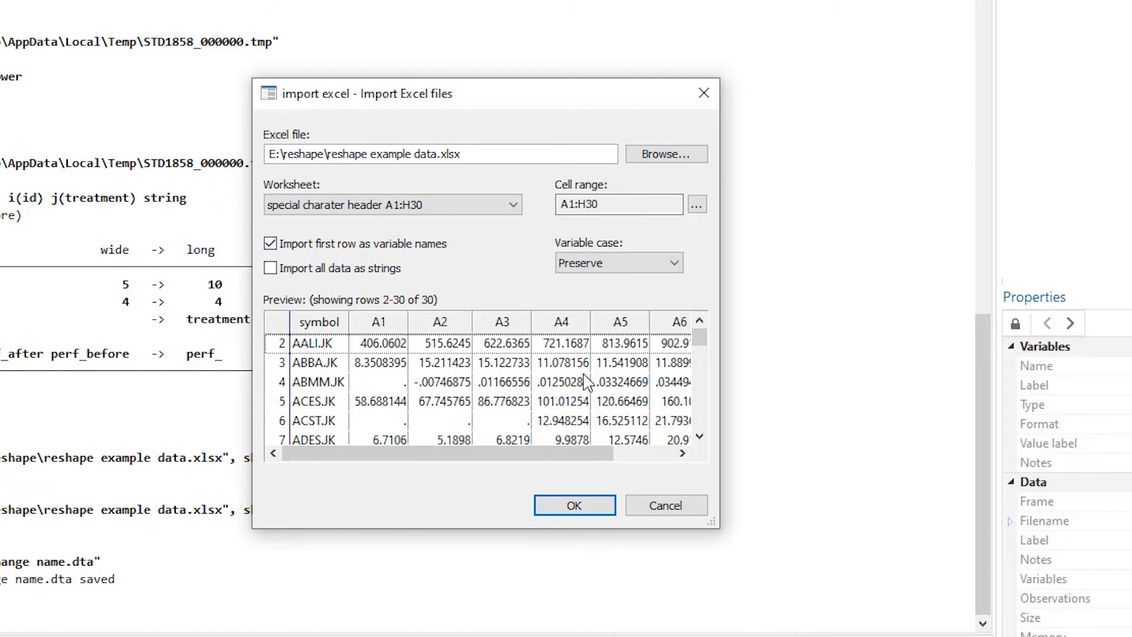
pyautogui.click(585, 511)
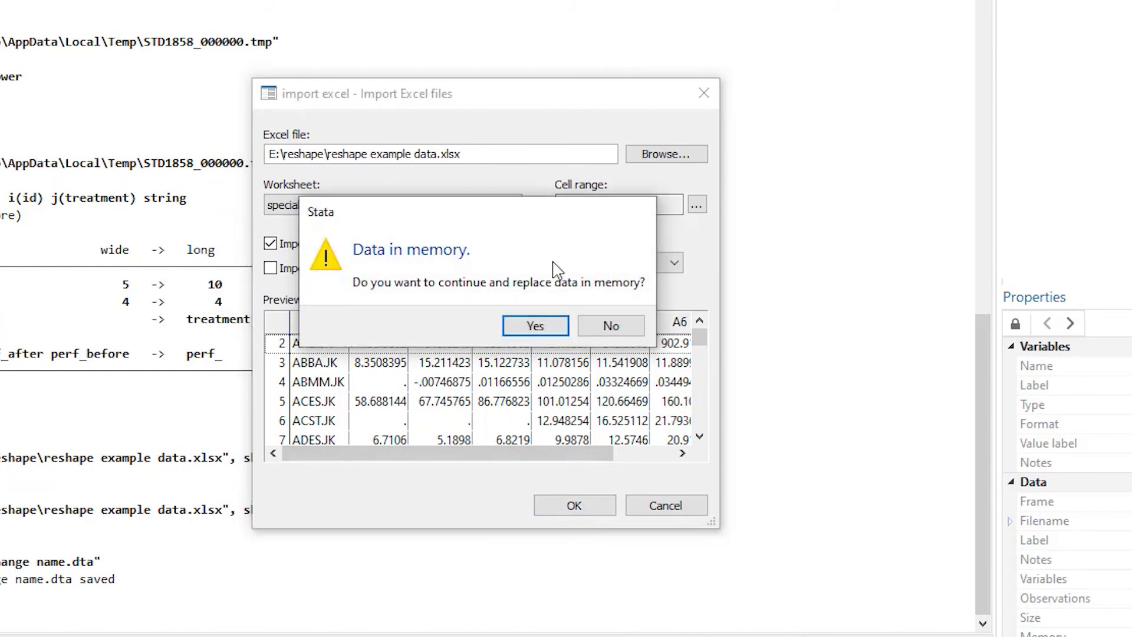
pyautogui.click(541, 327)
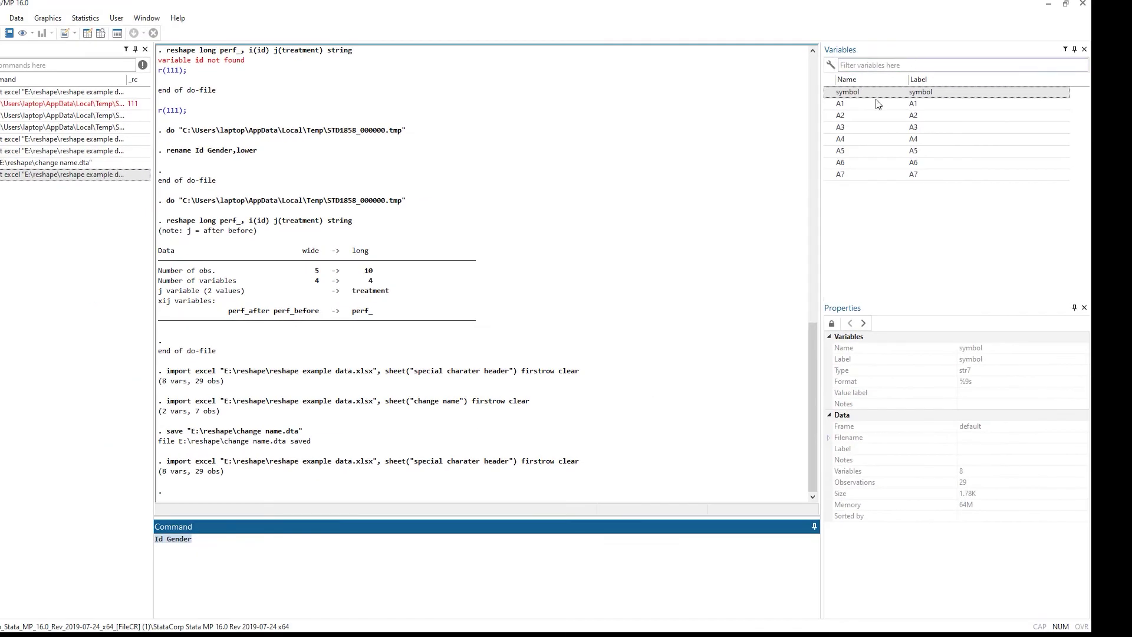
# Step: Run "reshape long A,i(symbol) j(code)" and review the symbol and code values of the first company in the Data Editor
pyautogui.click(278, 591)
pyautogui.hotkey('ctrl', 'a')
pyautogui.write('re')
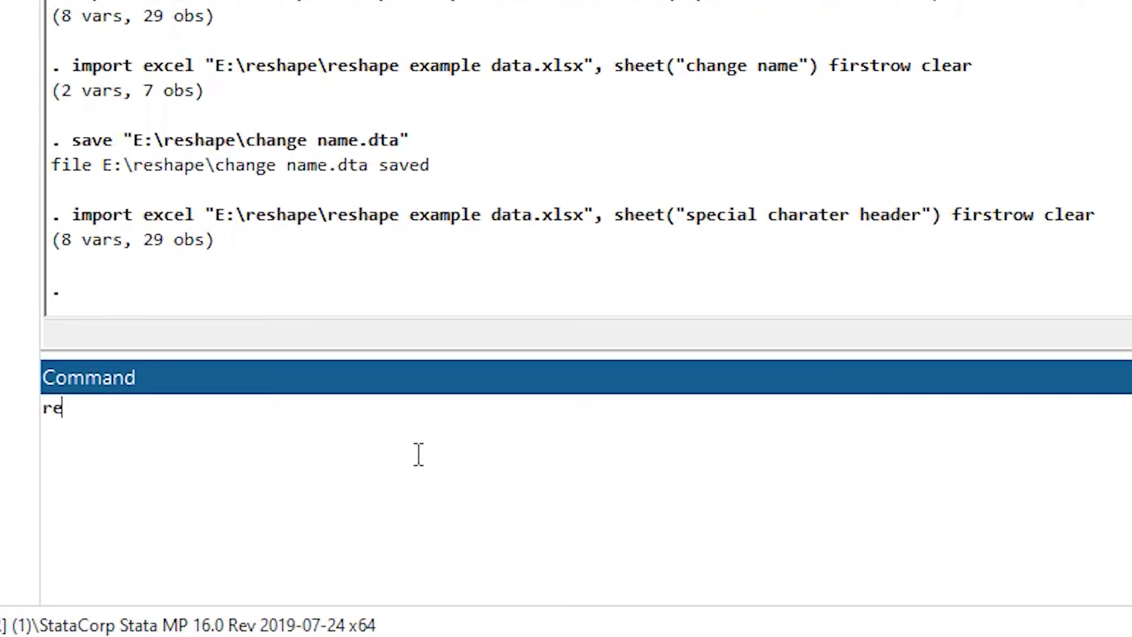
pyautogui.write('shape l')
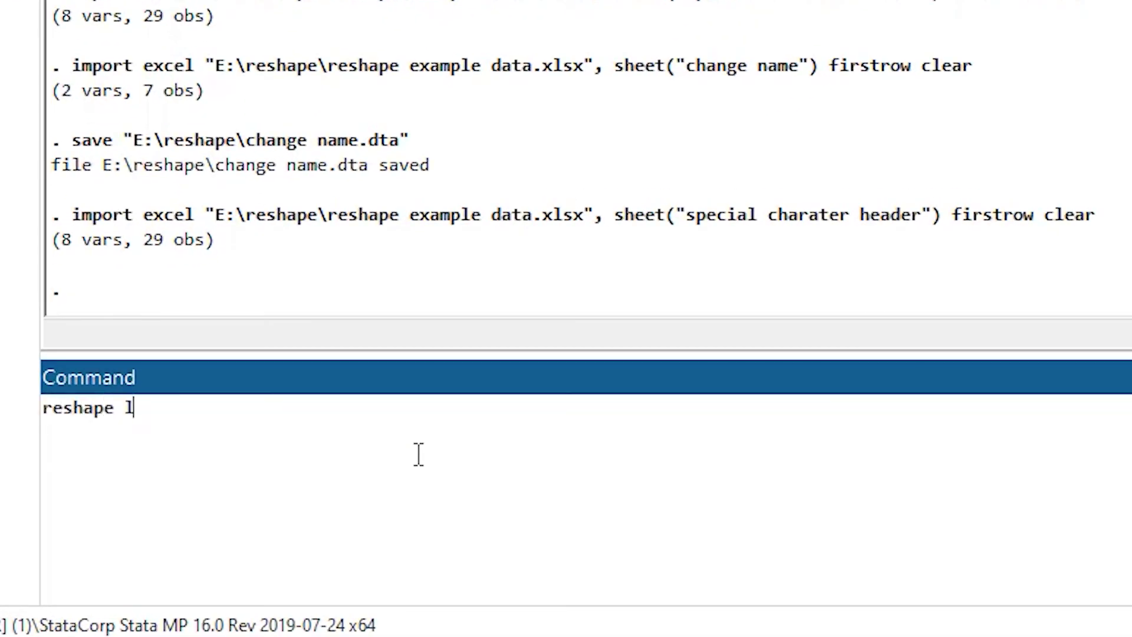
pyautogui.write('ong A')
pyautogui.write(',i(')
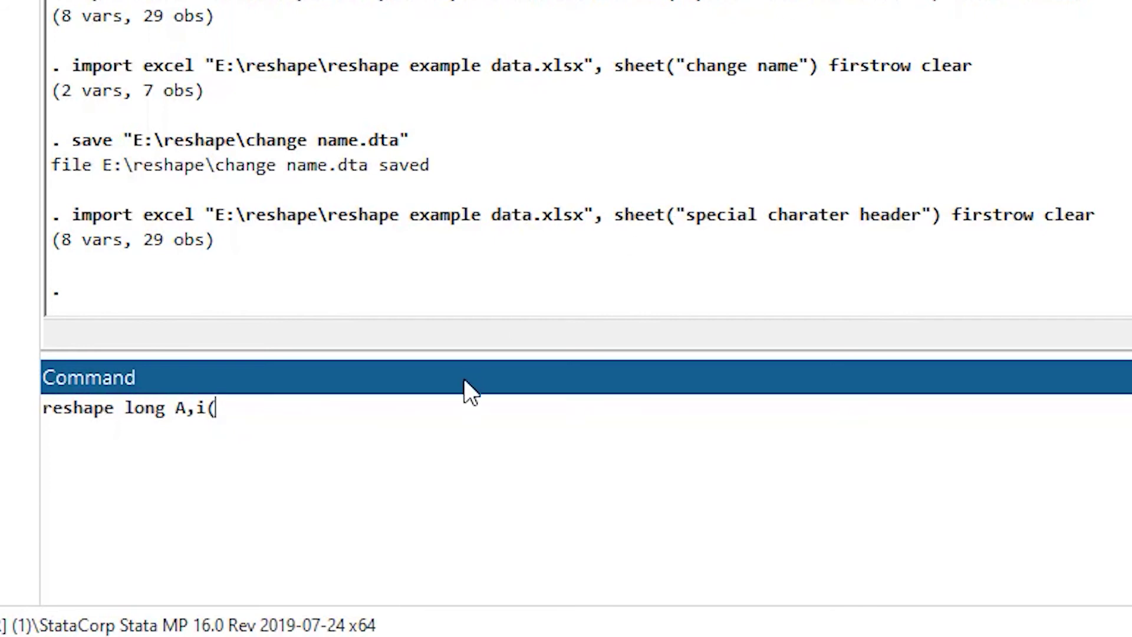
pyautogui.write('symbol) k')
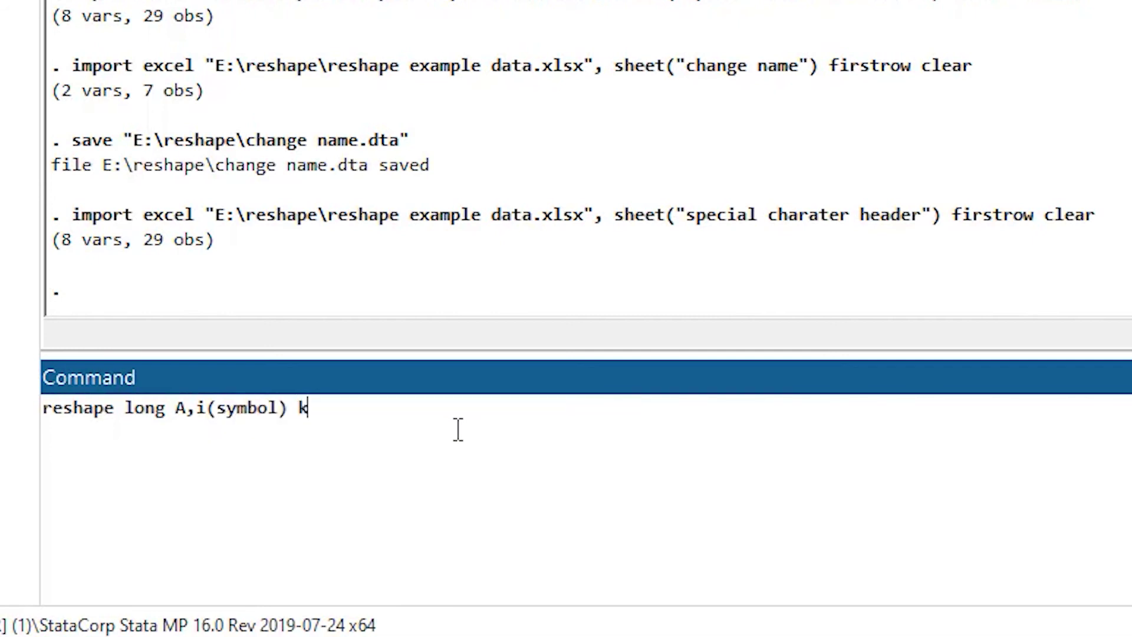
pyautogui.press('BackSpace')
pyautogui.write('j(ci')
pyautogui.press('BackSpace')
pyautogui.write('ode)')
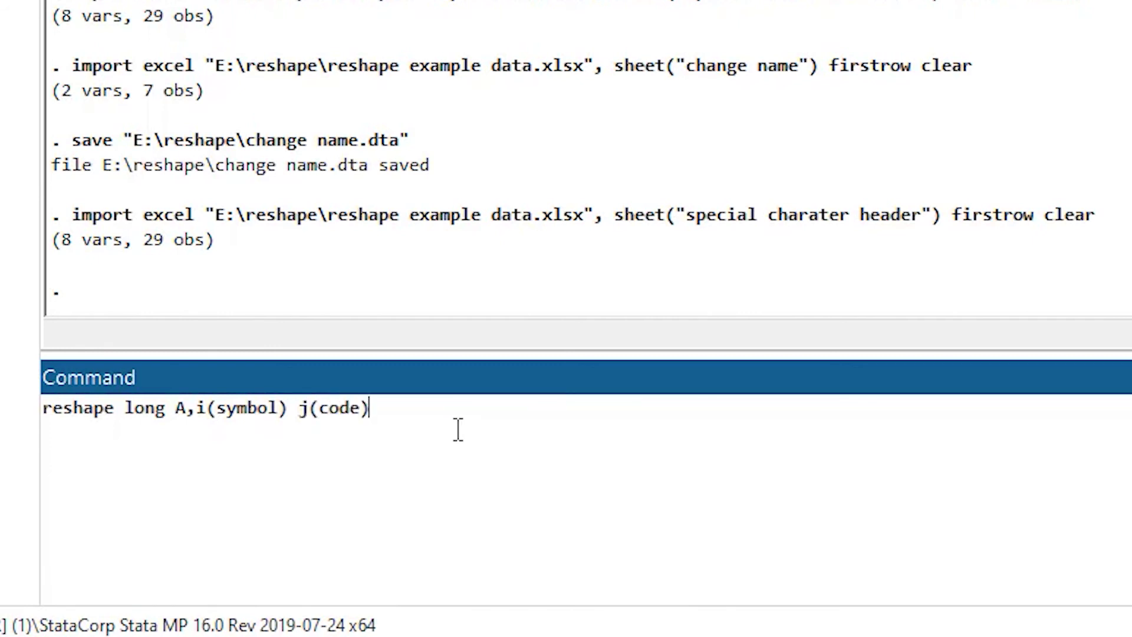
pyautogui.press('Return')
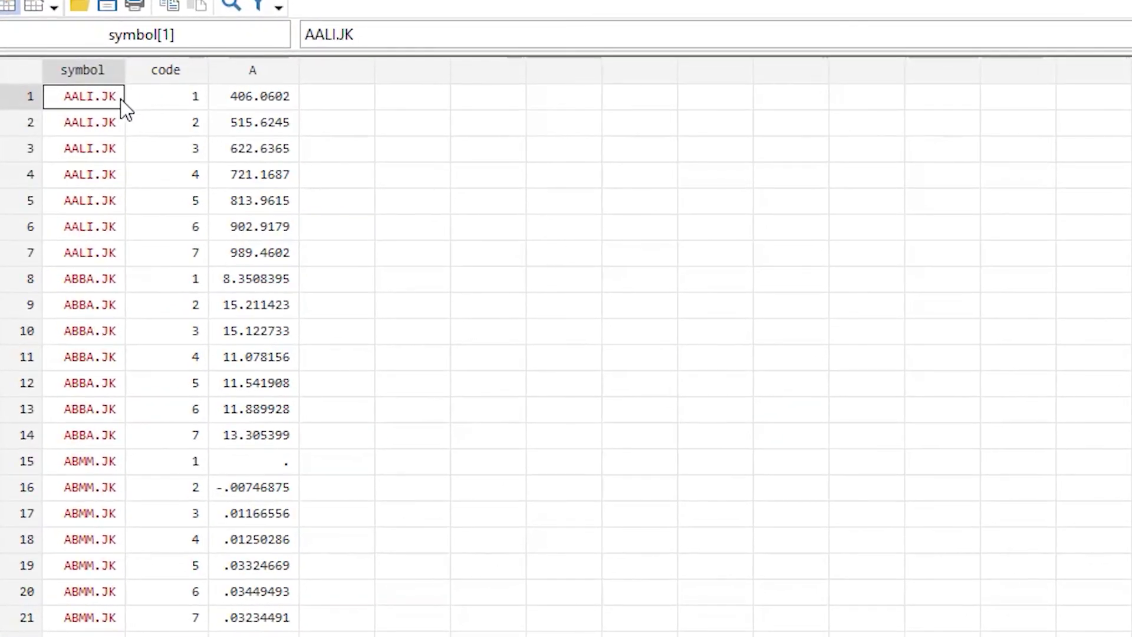
pyautogui.moveTo(109, 142); pyautogui.dragTo(111, 232)
pyautogui.moveTo(197, 96); pyautogui.dragTo(197, 254)
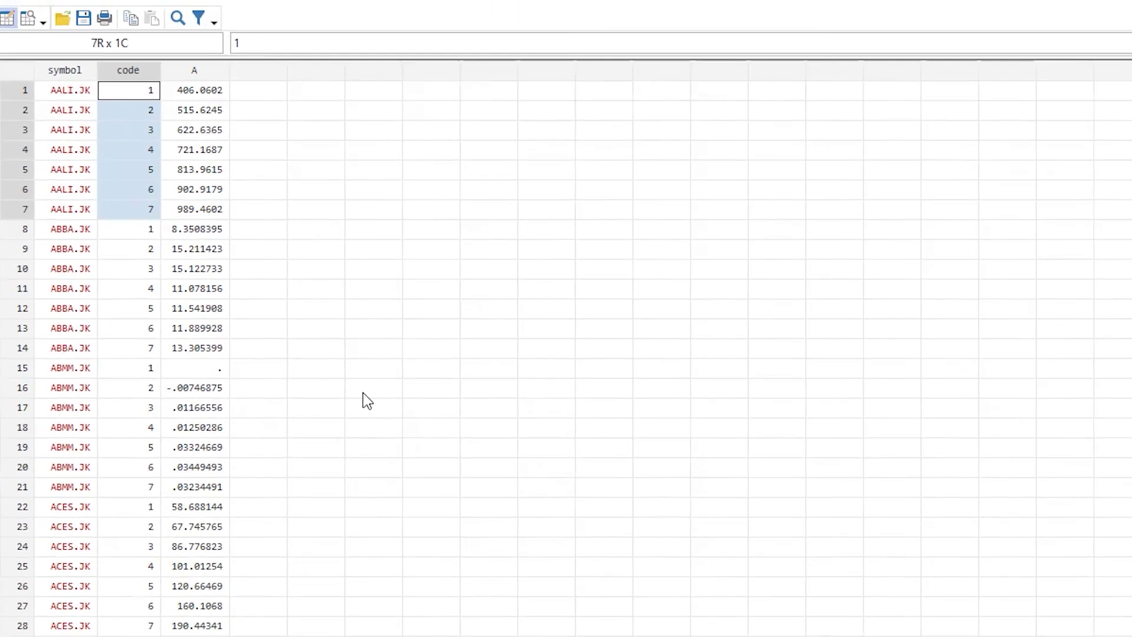
# Step: Set up a many-to-one merge of the reshaped data with code as the key variable
pyautogui.hotkey('alt', 'Tab')
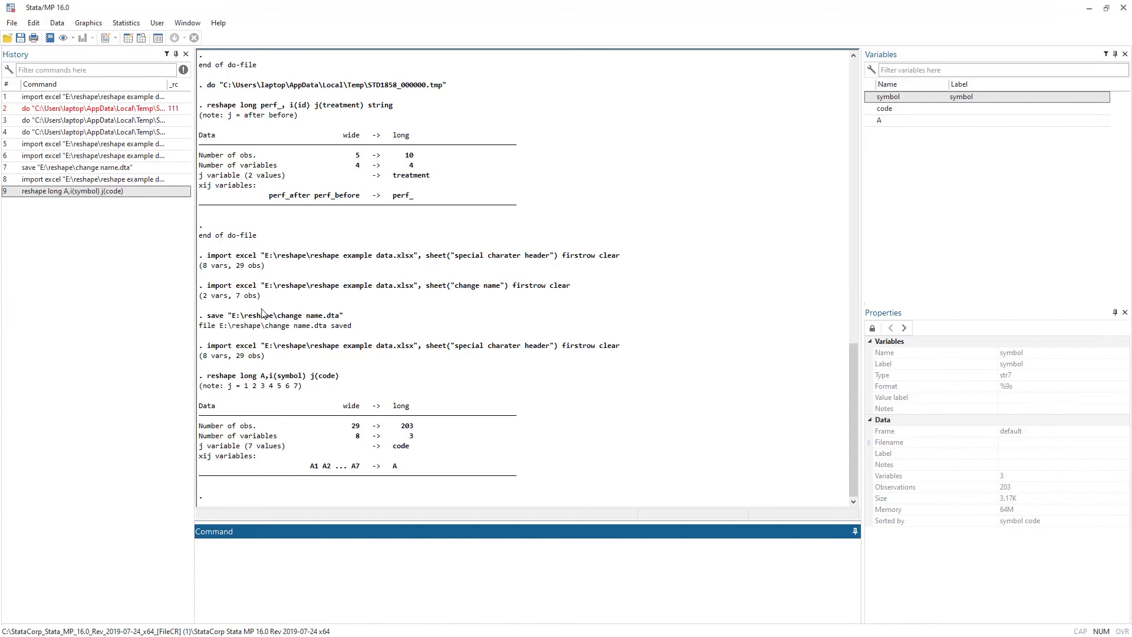
pyautogui.click(57, 23)
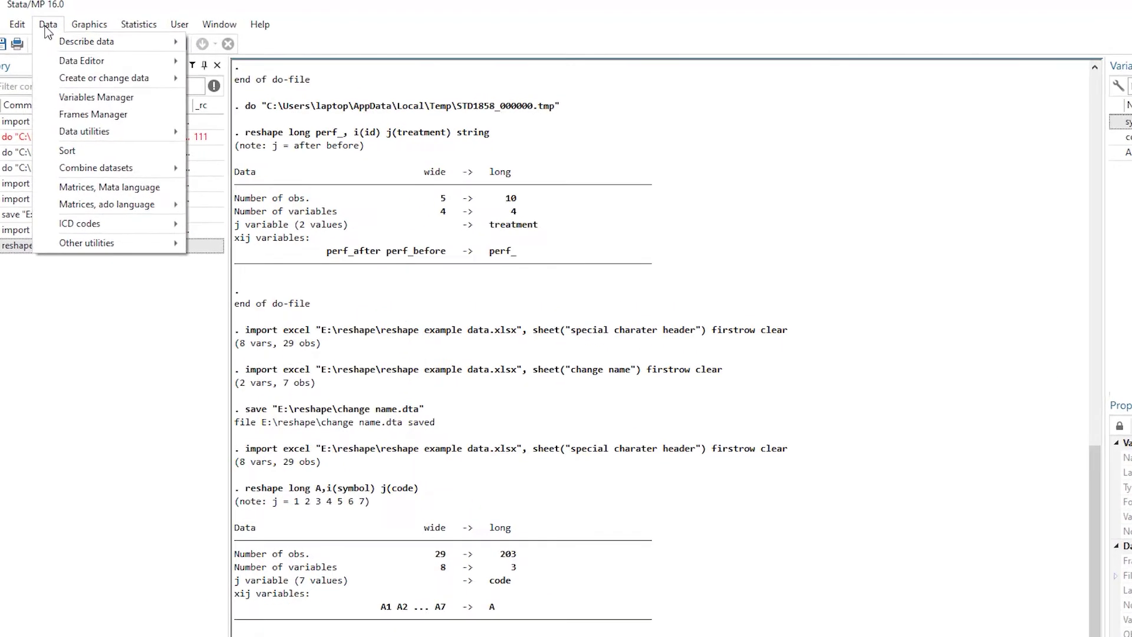
pyautogui.moveTo(120, 201)
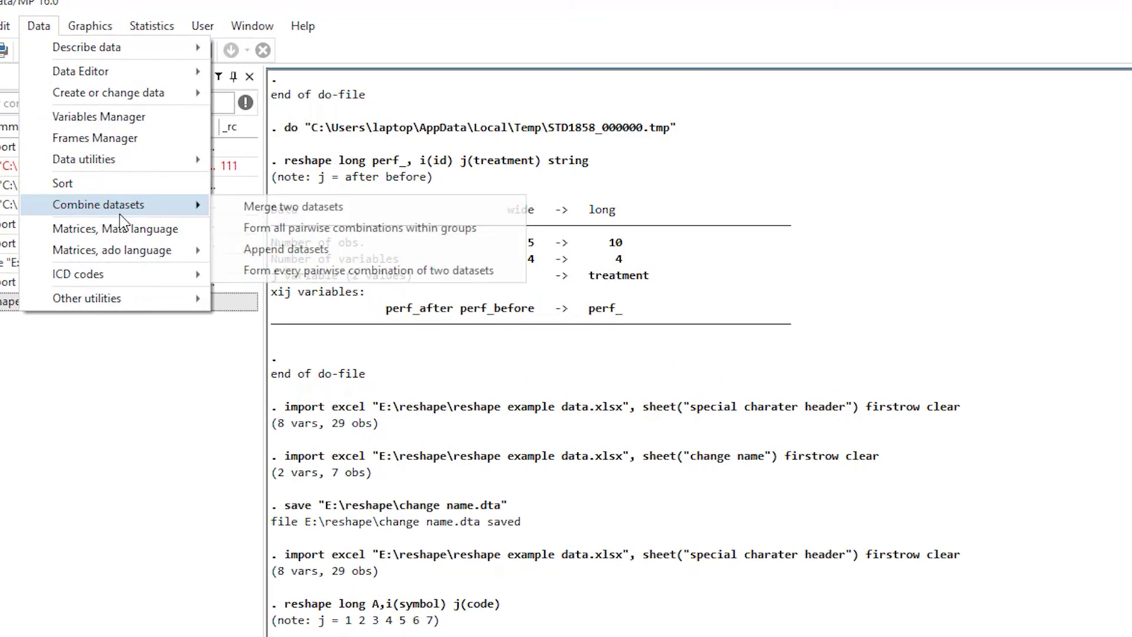
pyautogui.click(255, 208)
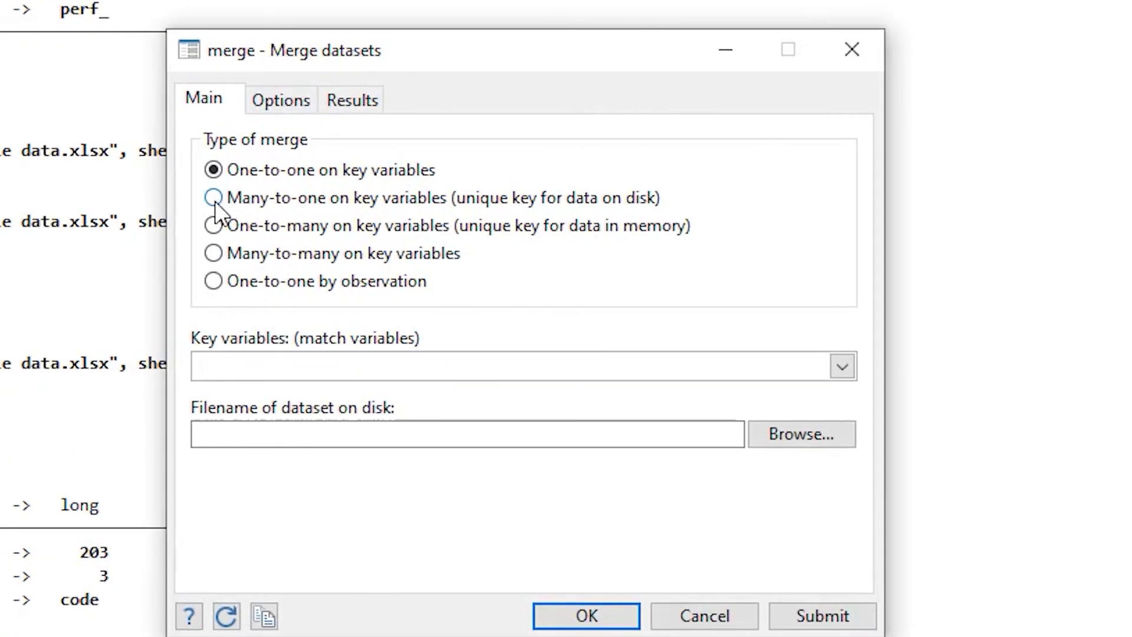
pyautogui.click(214, 200)
pyautogui.click(842, 366)
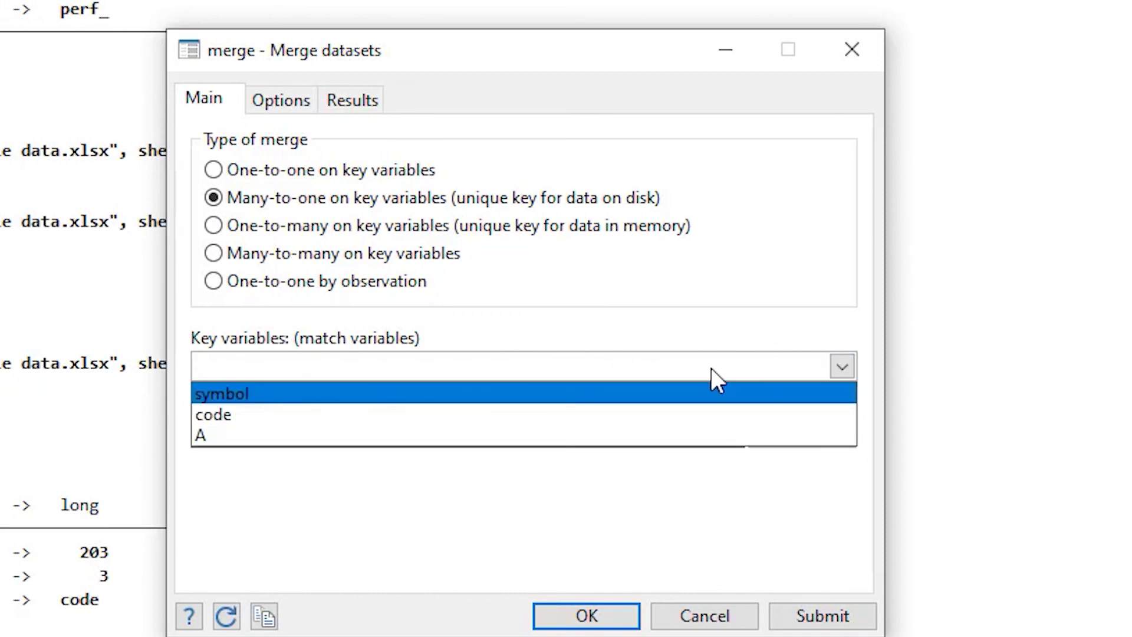
pyautogui.click(218, 418)
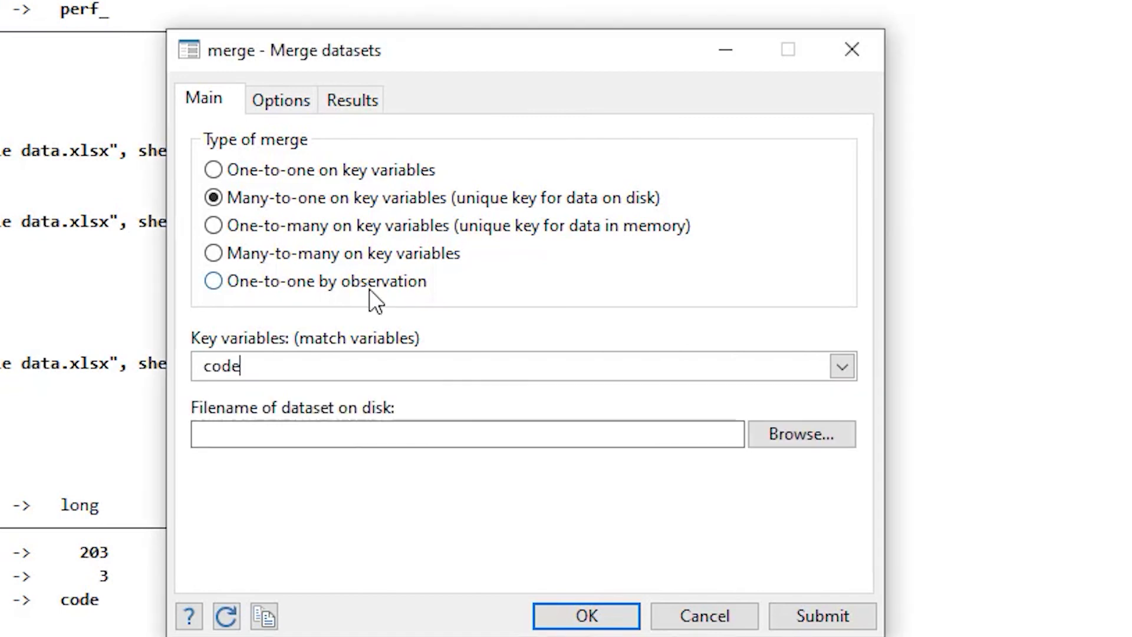
# Step: Choose change name.dta from the reshape folder on drive E as the dataset on disk and run the merge
pyautogui.click(770, 437)
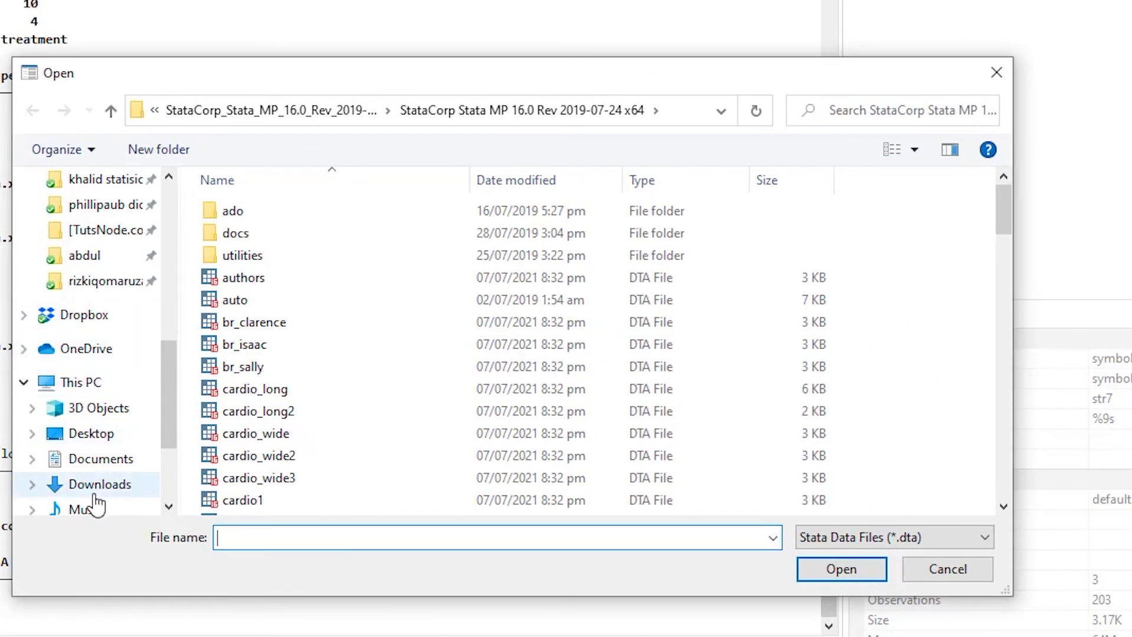
pyautogui.scroll(-3, 139, 498)
pyautogui.click(103, 451)
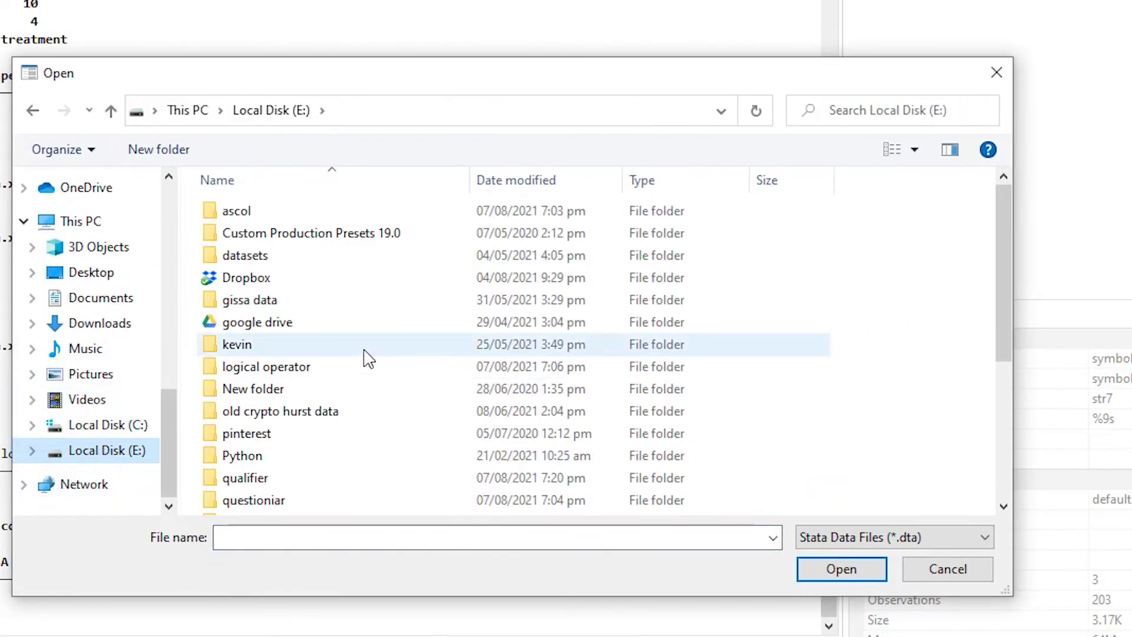
pyautogui.click(267, 399)
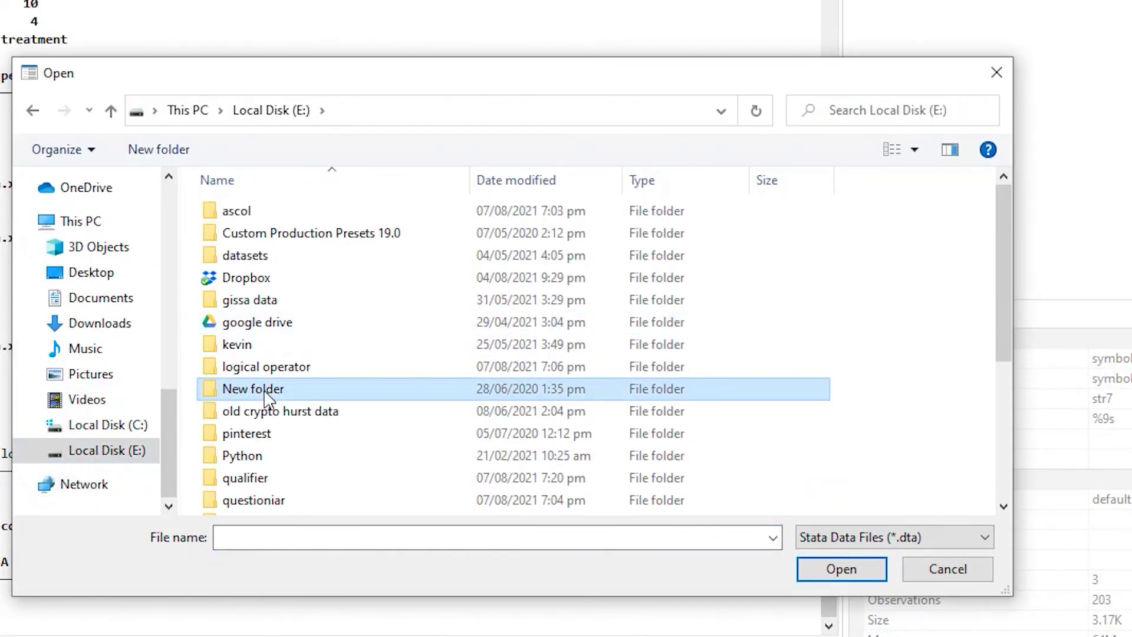
pyautogui.scroll(-4, 271, 354)
pyautogui.doubleClick(274, 299)
pyautogui.click(281, 253)
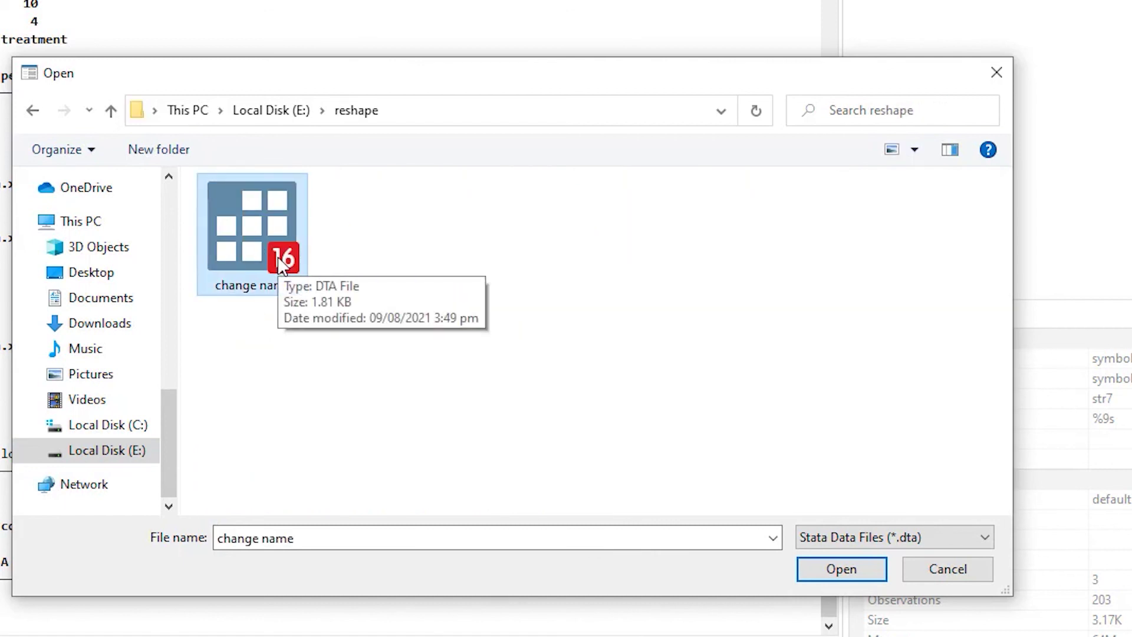
pyautogui.click(842, 569)
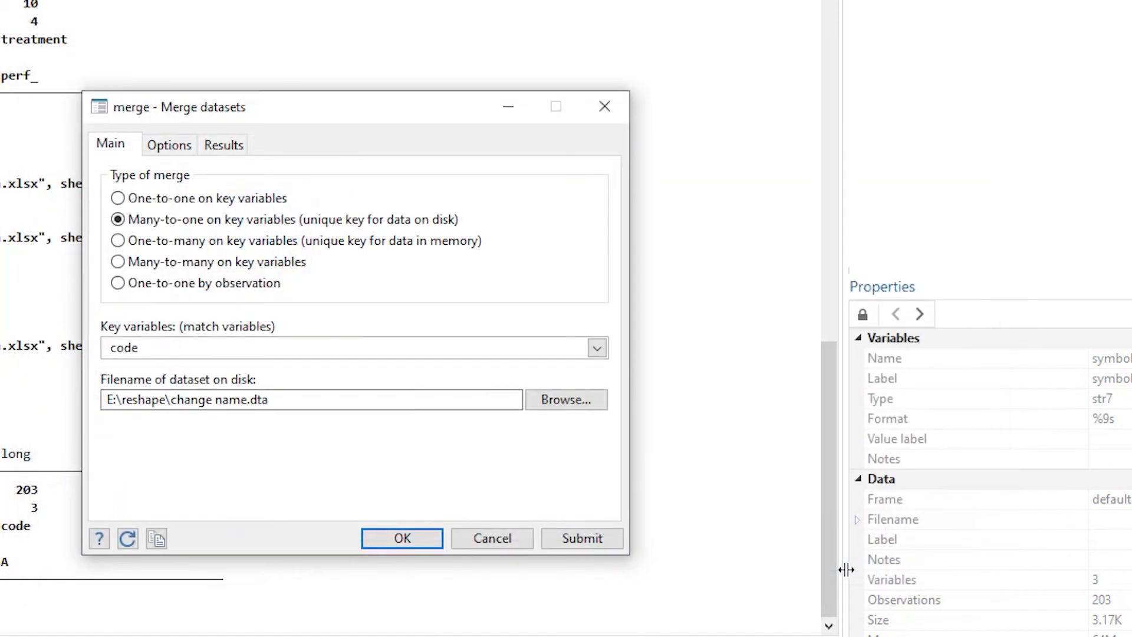
pyautogui.click(394, 541)
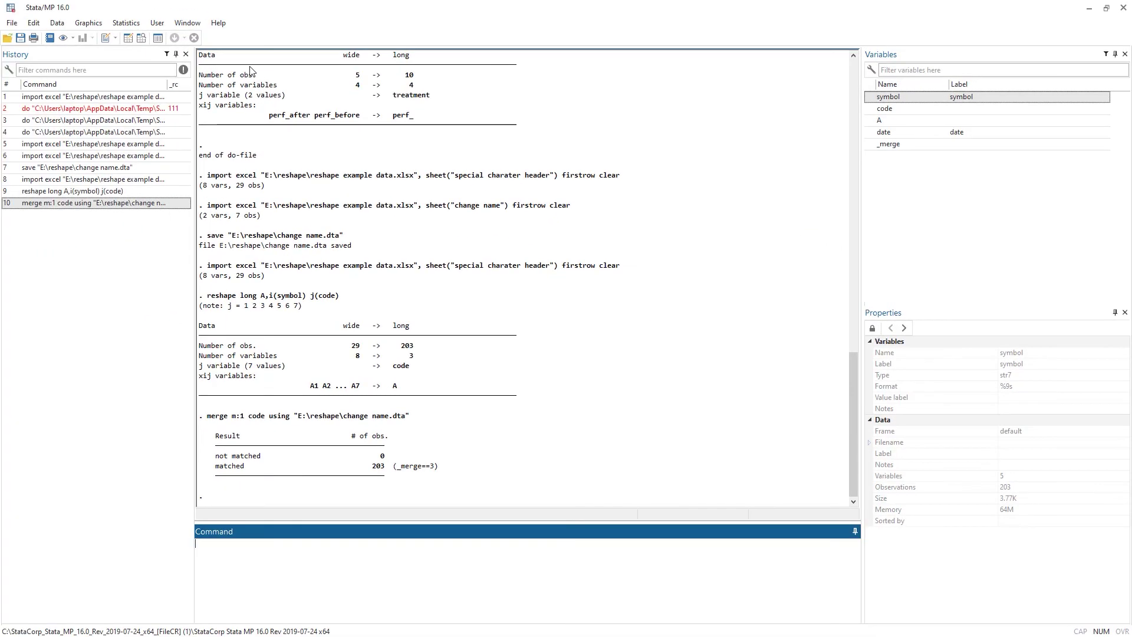
# Step: Run "sort symbol date" on the merged data and review the first company's symbol and date values in the Data Editor
pyautogui.click(130, 42)
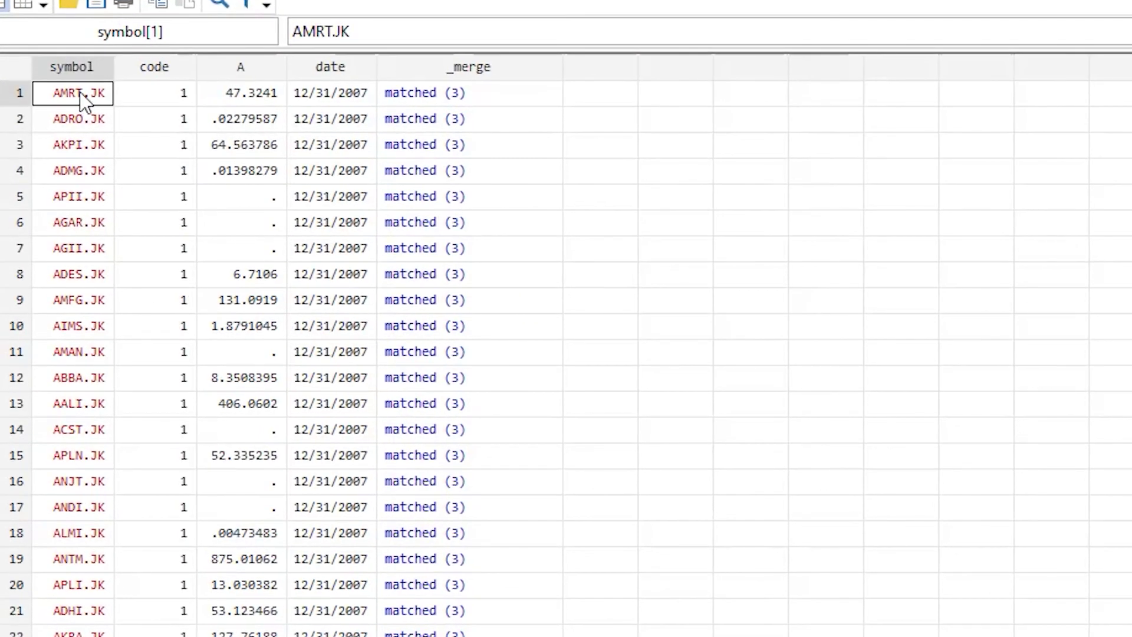
pyautogui.click(82, 95)
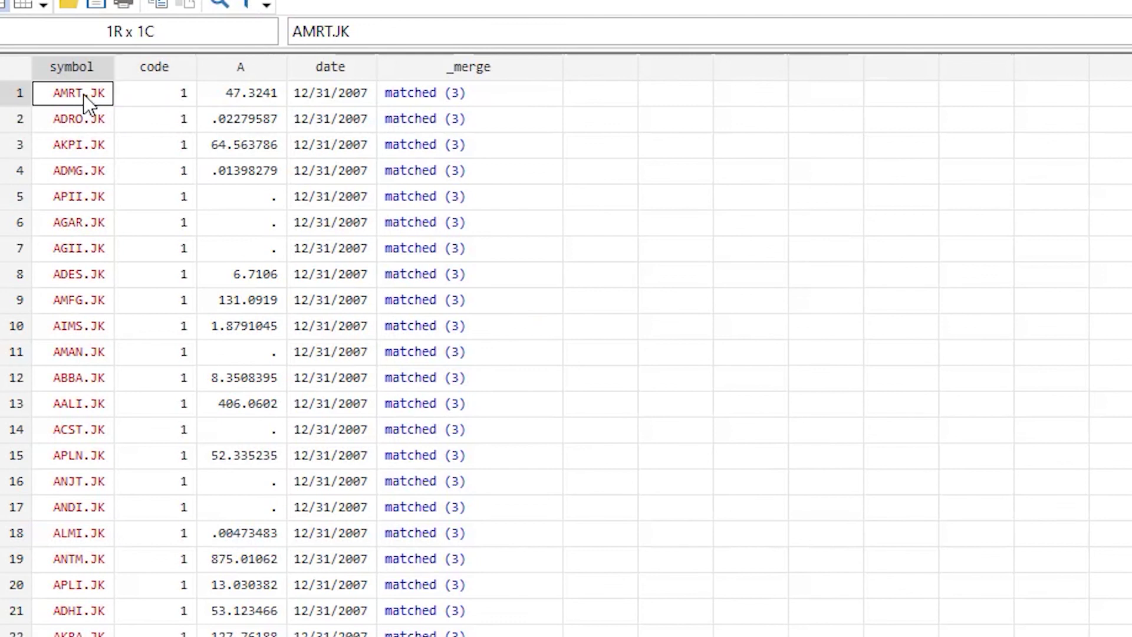
pyautogui.click(327, 99)
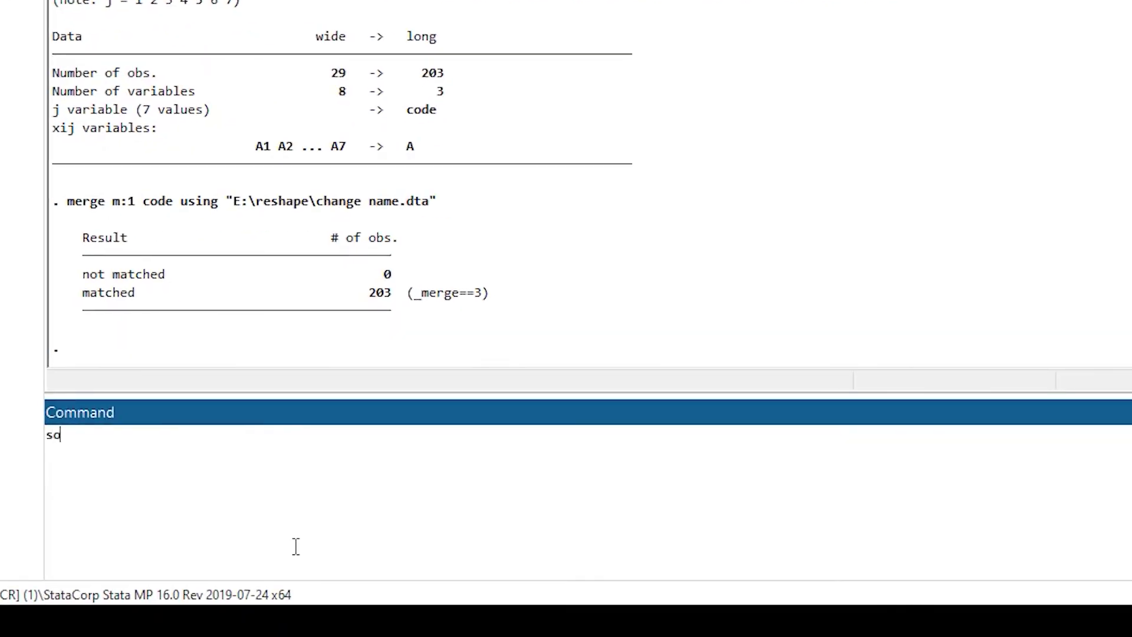
pyautogui.write('symbol date')
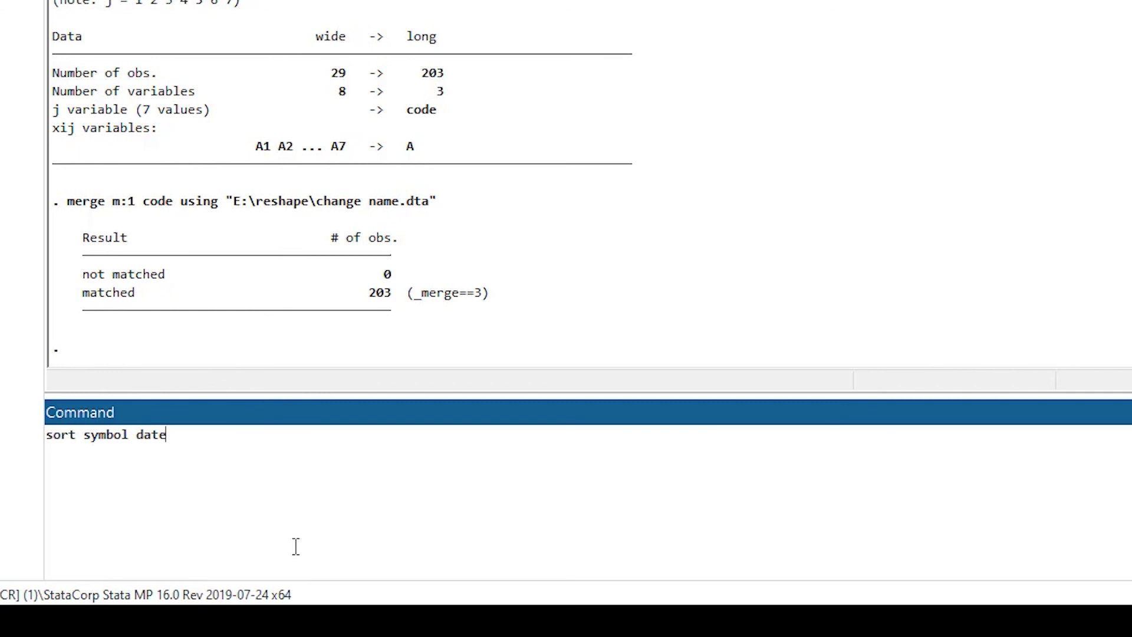
pyautogui.press('Return')
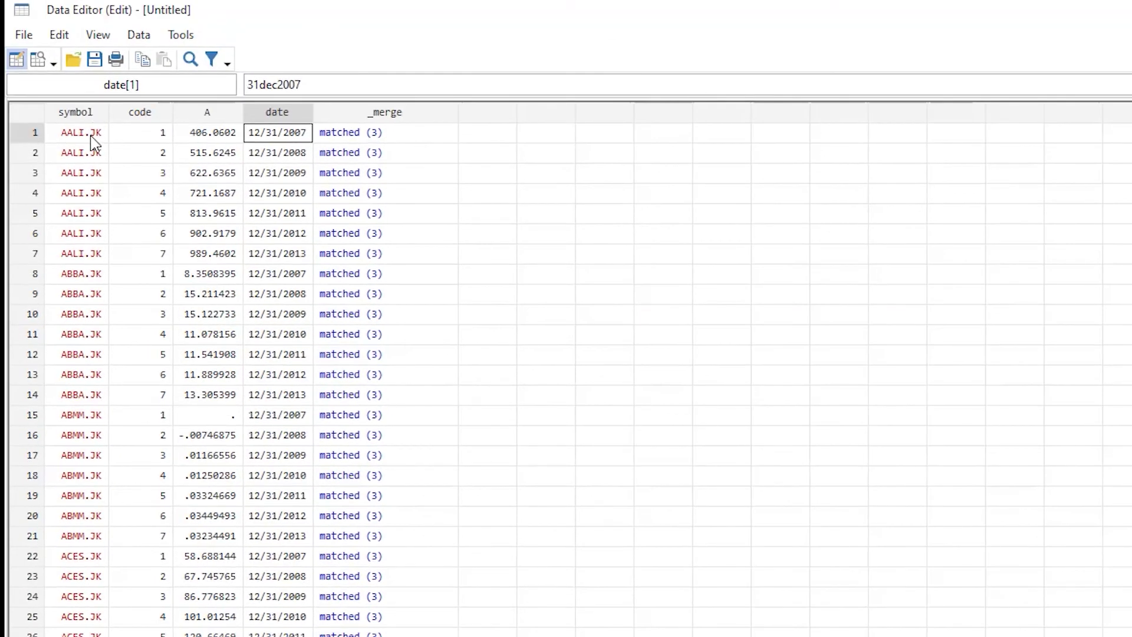
pyautogui.moveTo(92, 138); pyautogui.dragTo(93, 256)
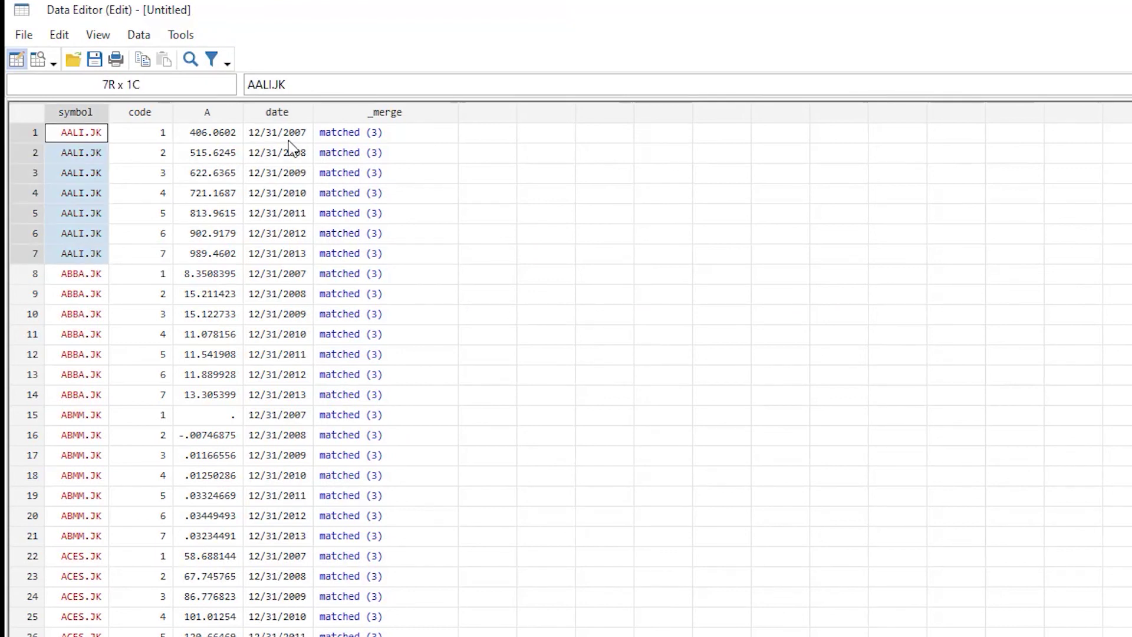
pyautogui.moveTo(290, 133); pyautogui.dragTo(290, 260)
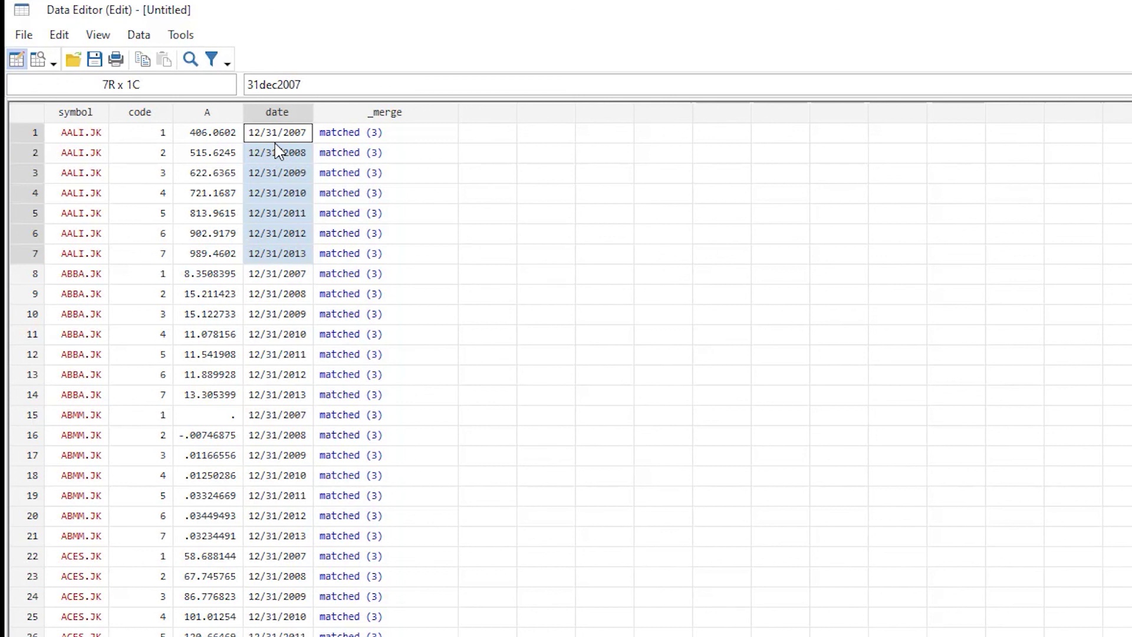
# Step: Remove the code and _merge variables from the merged data with "drop code _merge"
pyautogui.click(154, 115)
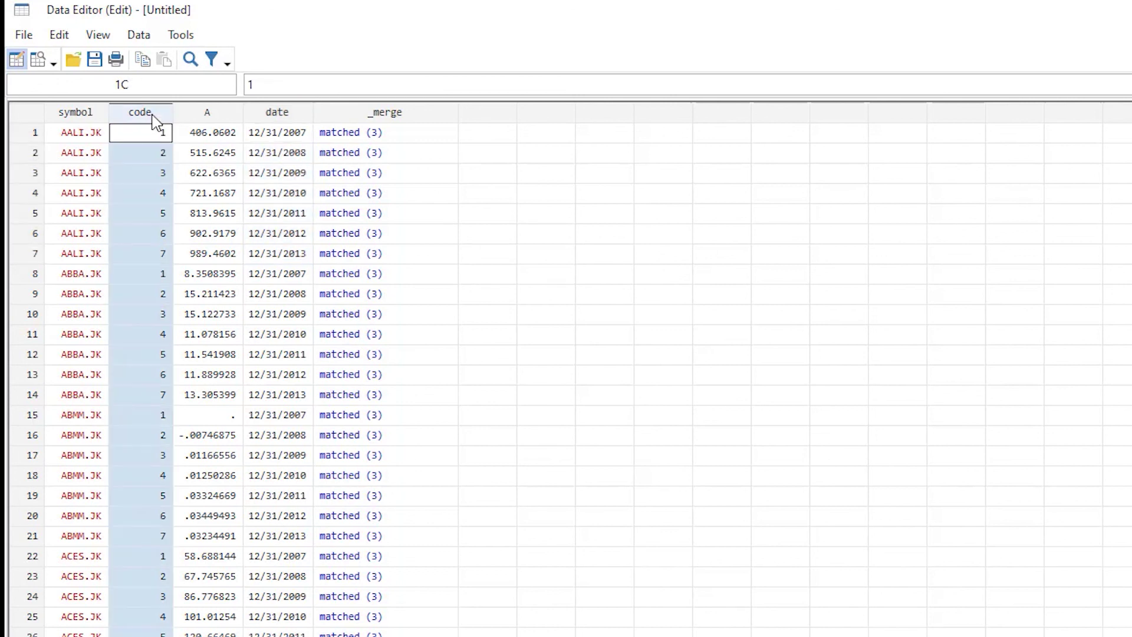
pyautogui.click(382, 112)
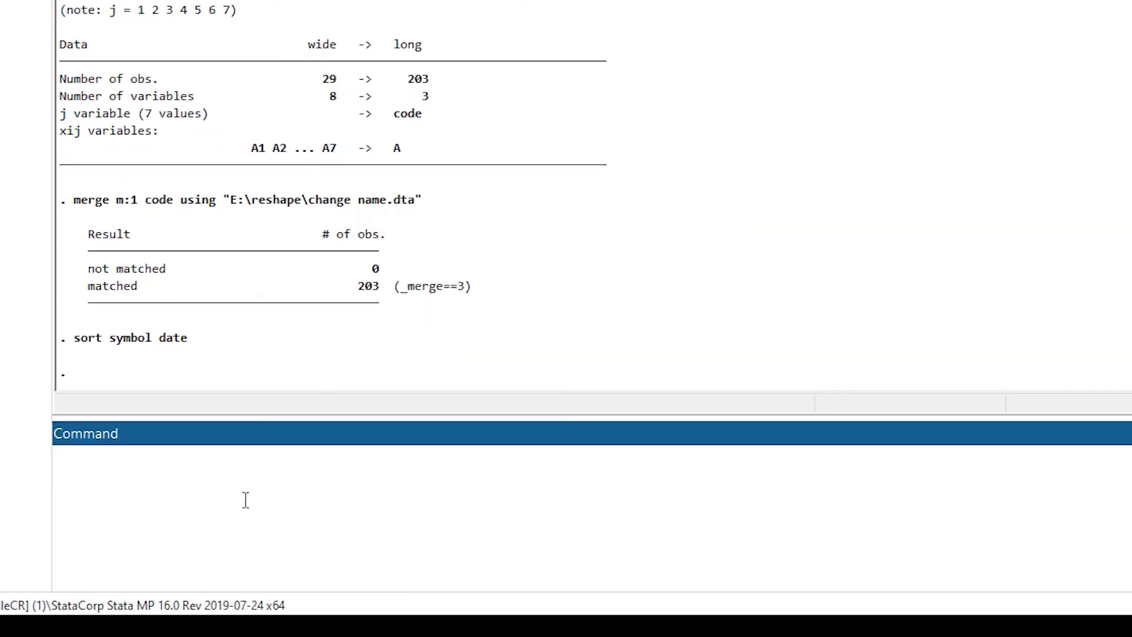
pyautogui.write('drop ')
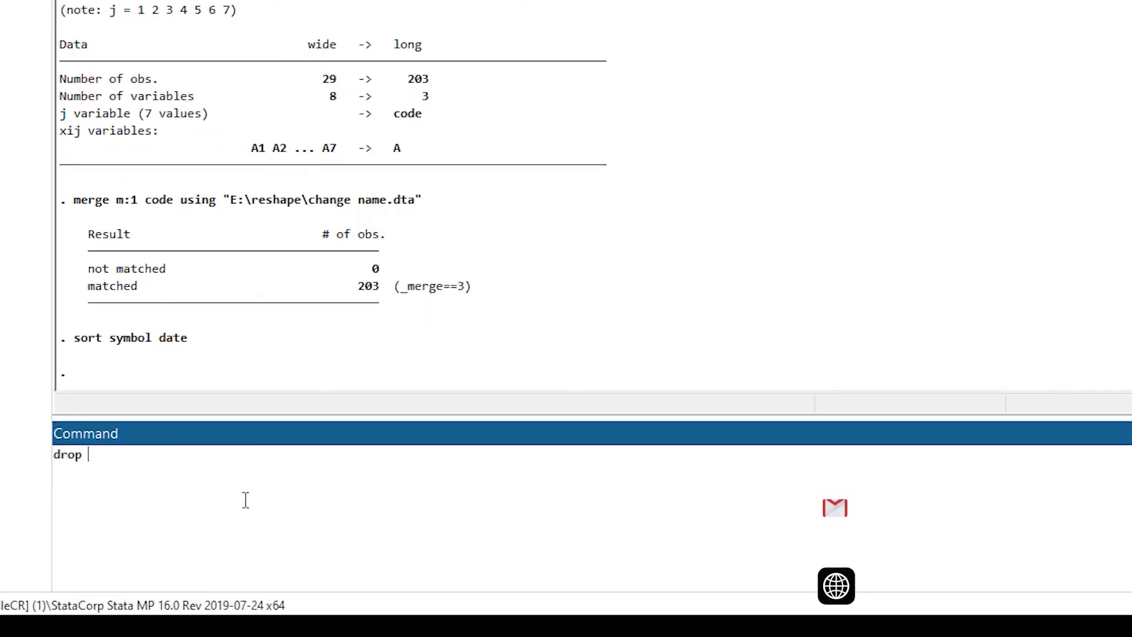
pyautogui.write('code ')
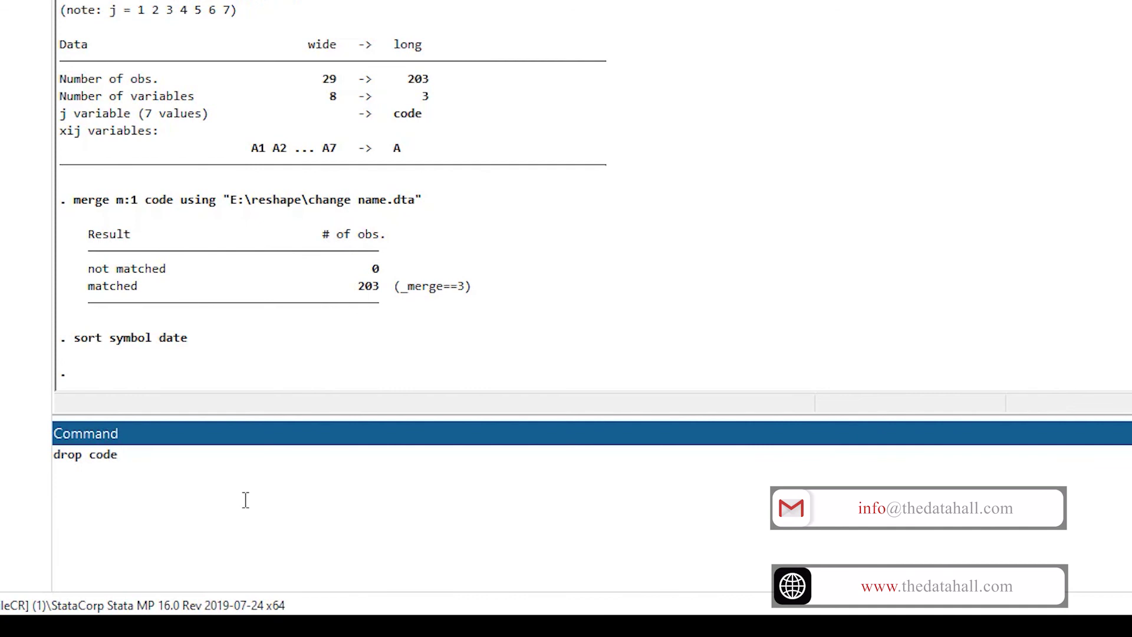
pyautogui.write('_merge')
pyautogui.press('Return')
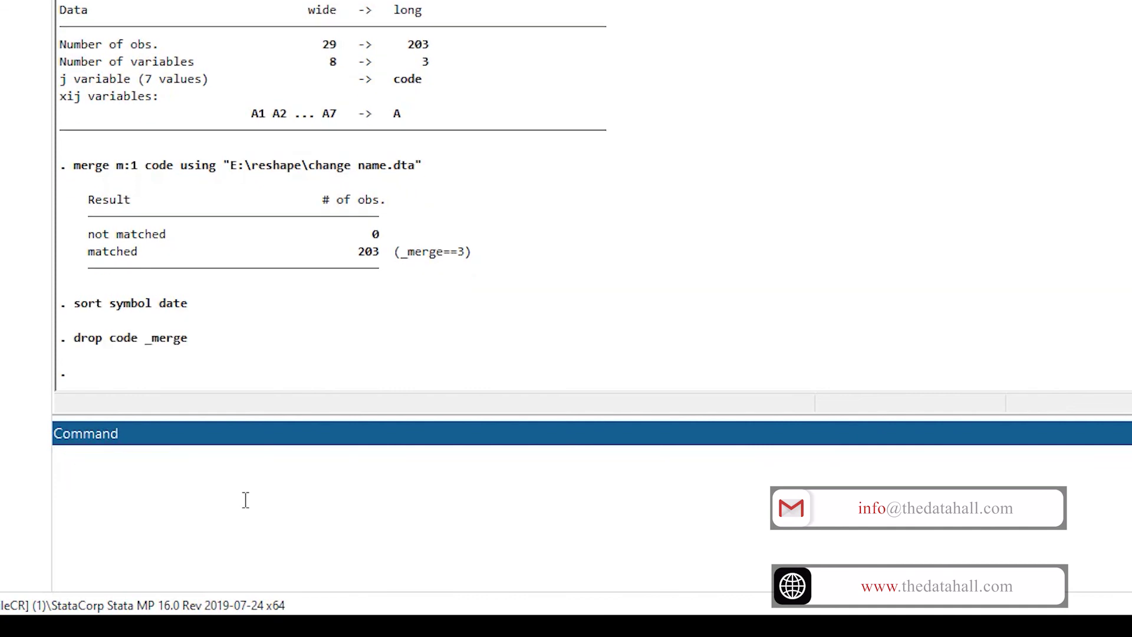